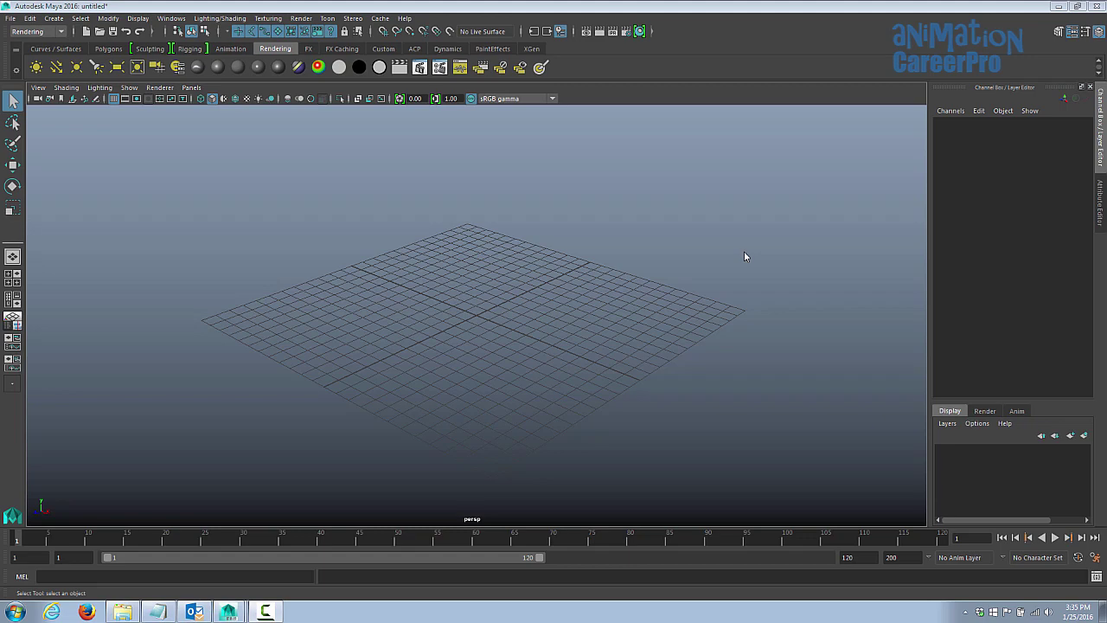
Open the scene CharacterModel_BodyProgress8_Finished_HighAndLowResModels.ma.
left_click(9, 18)
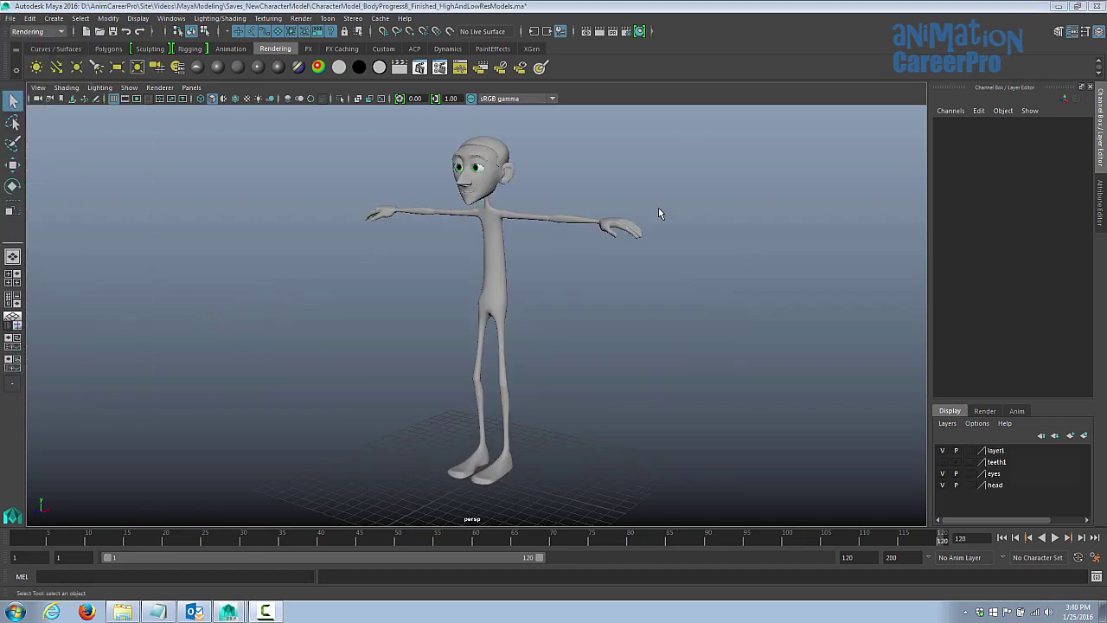
mouse_move(528, 205)
left_mouse_down("alt")
mouse_move(574, 201)
mouse_move(540, 206)
left_mouse_up("alt")
right_click_drag(495, 208, 432, 216, "alt")
right_click_drag(649, 232, 610, 230, "alt")
right_click_drag(697, 259, 636, 258, "alt")
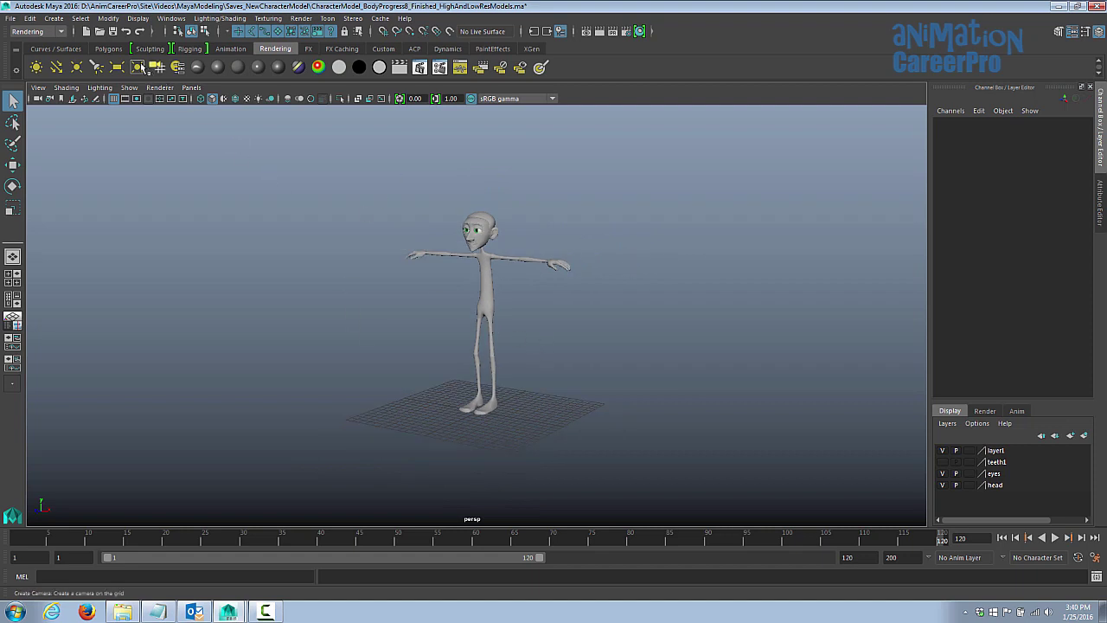
Create a polygon cube, scale it uniformly to about 20.46 and raise it to about 12.62 in Translate Y.
left_click(111, 49)
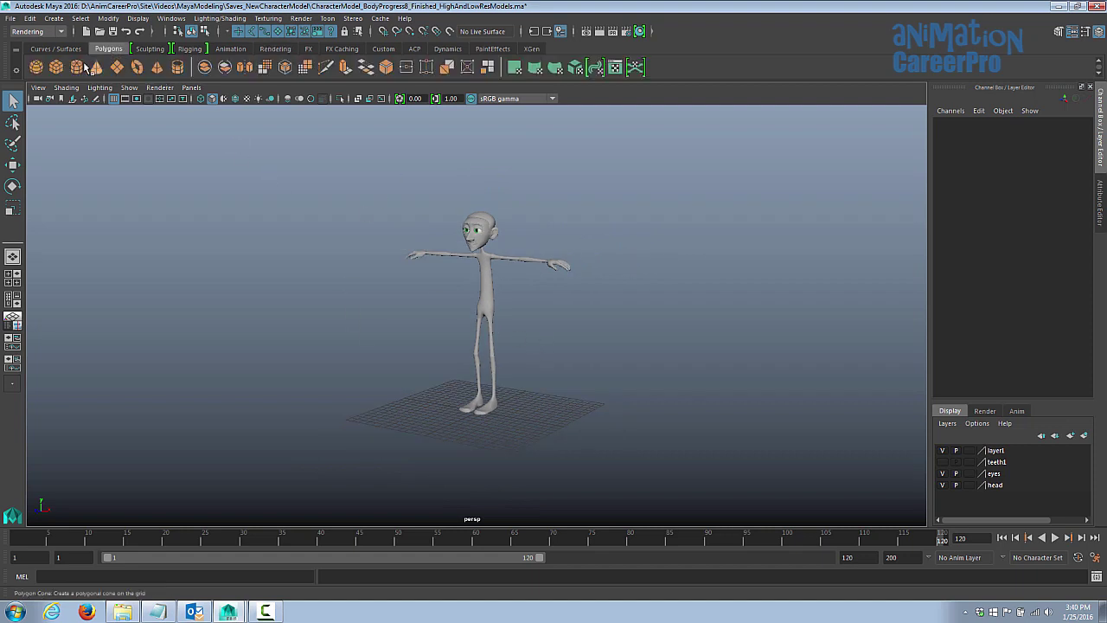
left_click(56, 66)
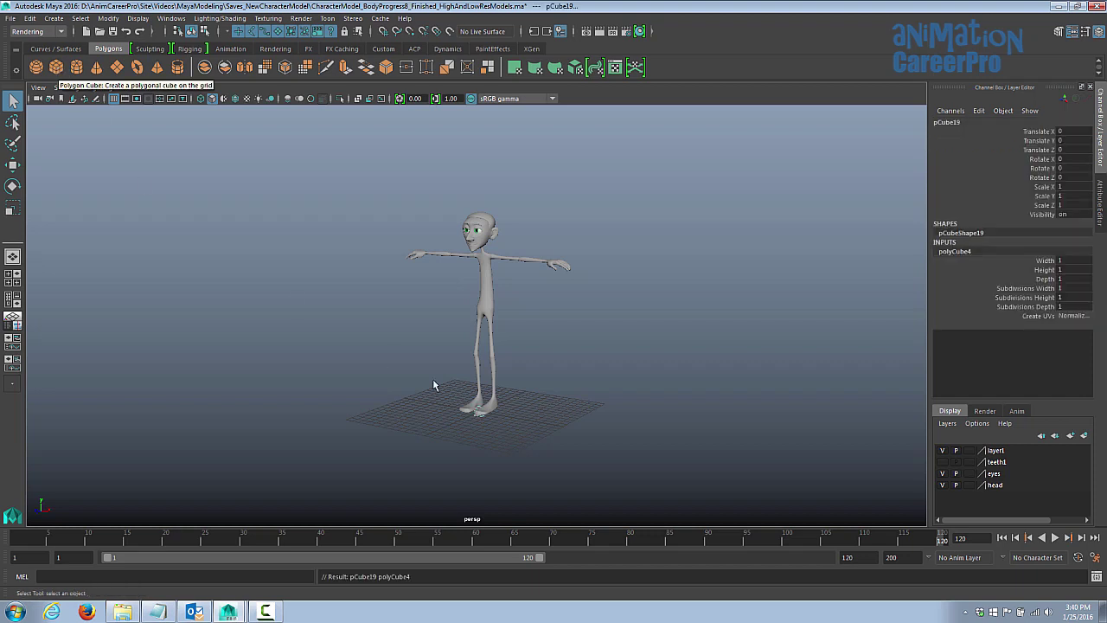
key("r")
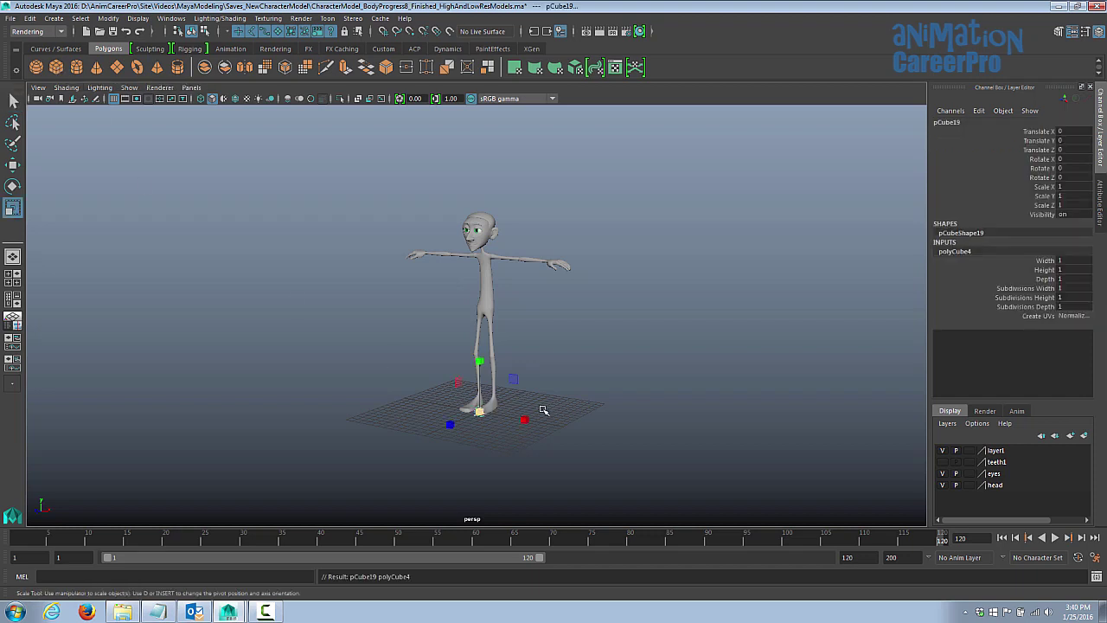
middle_click_drag(533, 412, 611, 401)
key("w")
left_click_drag(492, 355, 495, 259)
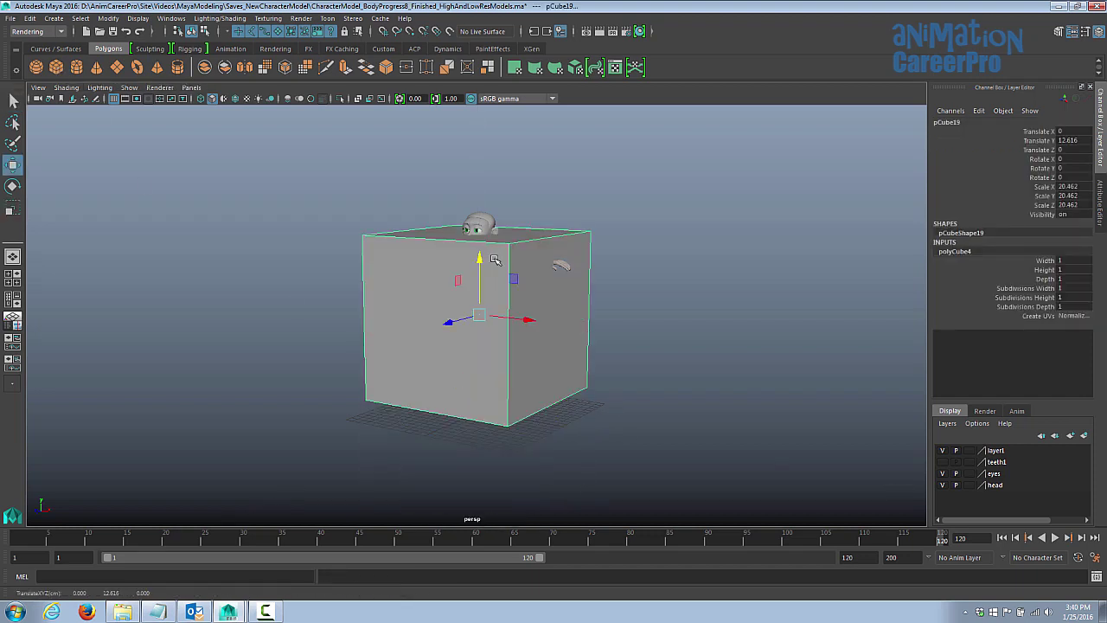
Enlarge the cube uniformly to a scale of about 27.09 and display the side view in wireframe.
key("space")
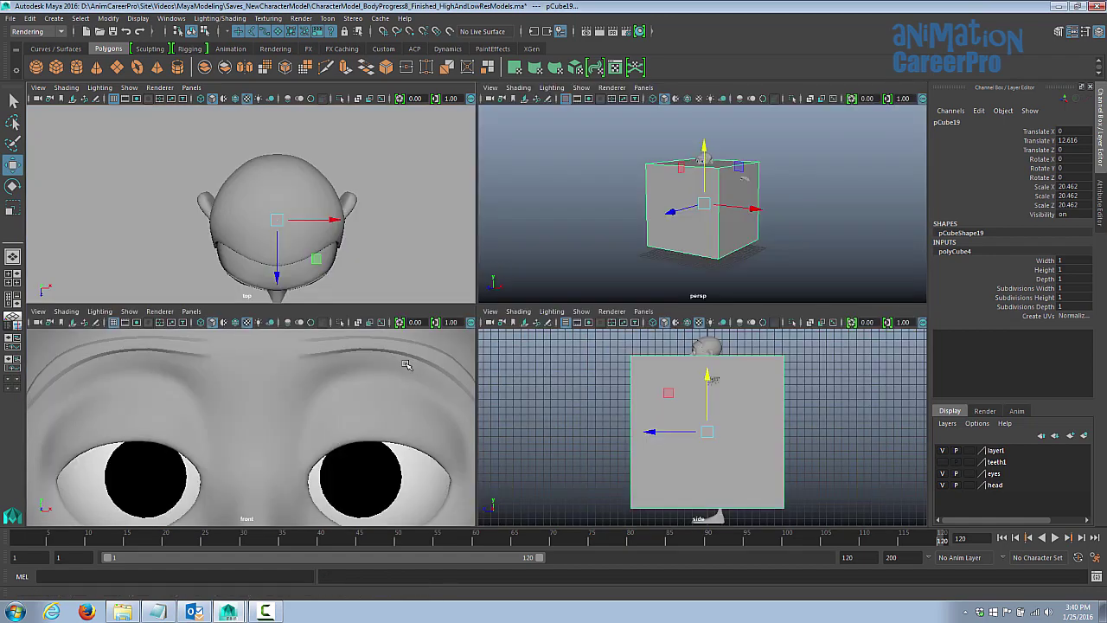
key("f")
key("f")
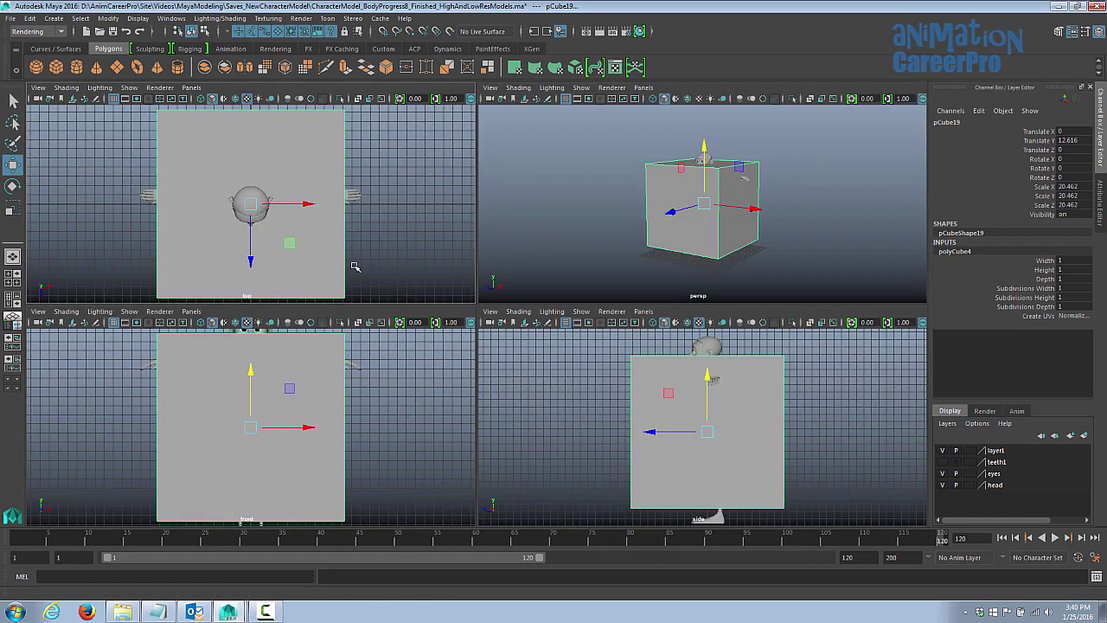
key("shift+a")
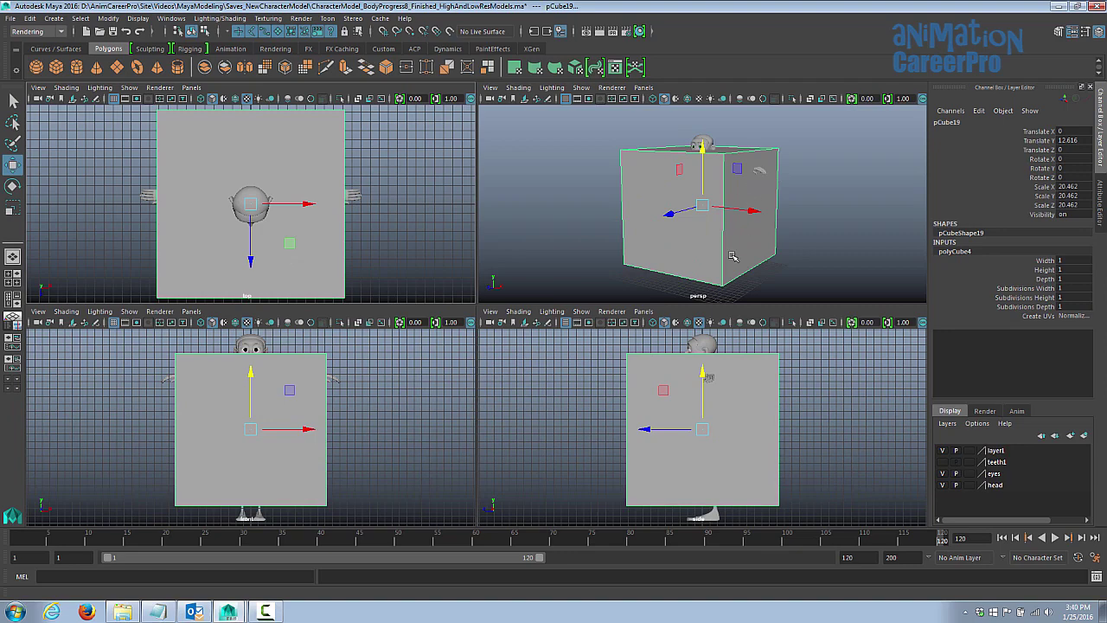
right_click_drag(801, 372, 612, 399, "alt")
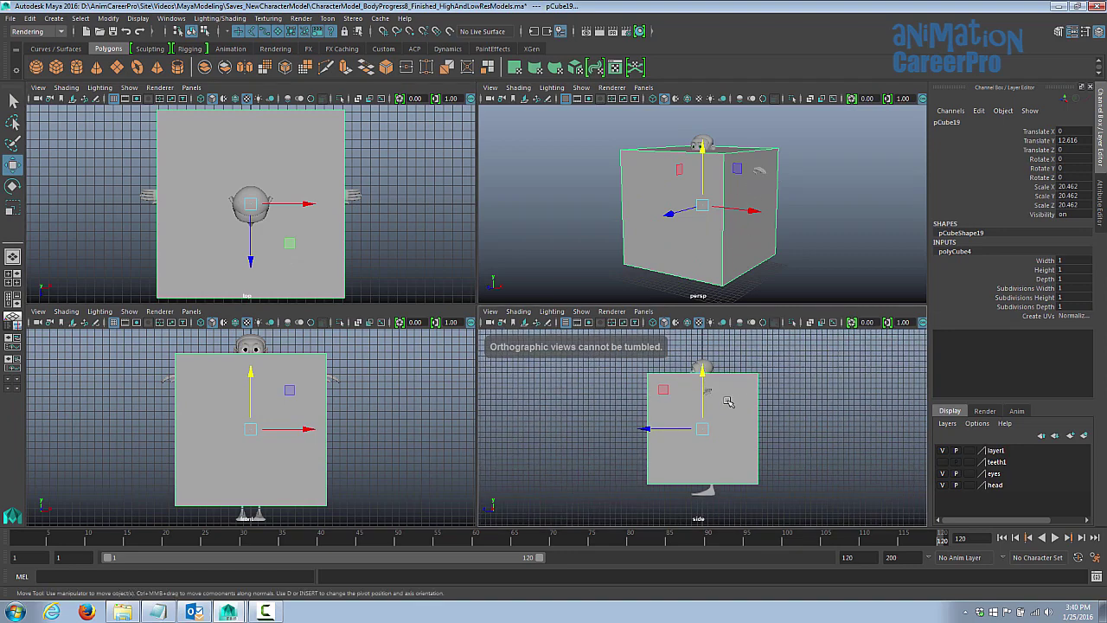
key("r")
left_click_drag(704, 427, 734, 425)
key("4")
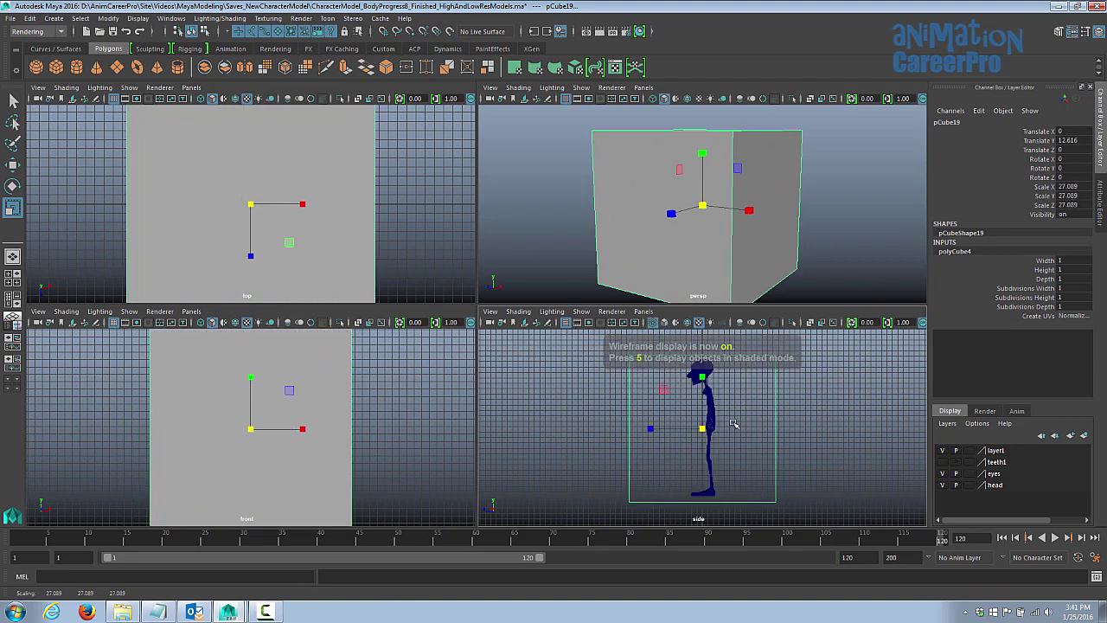
Scale the cube uniformly to 30.5 and raise it to about 15.34 in Translate Y so it encloses the character.
key("space")
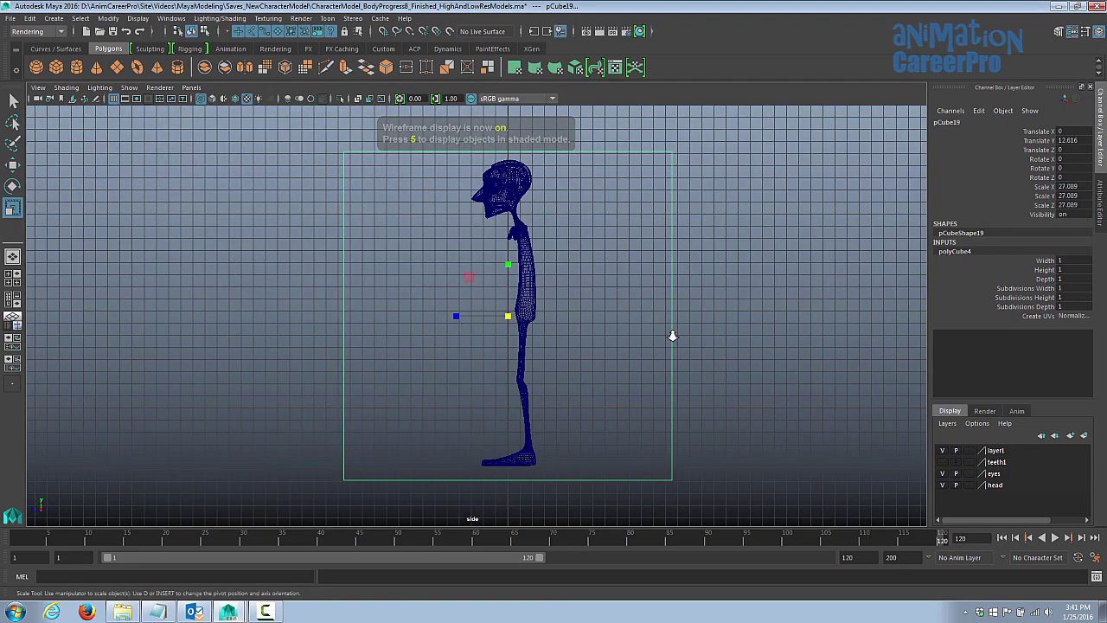
left_click_drag(669, 329, 479, 355, "alt")
scroll(478, 355, "down", 1)
left_click_drag(507, 316, 537, 316)
key("w")
left_click(504, 263)
key("ctrl+z")
left_click_drag(504, 263, 515, 235)
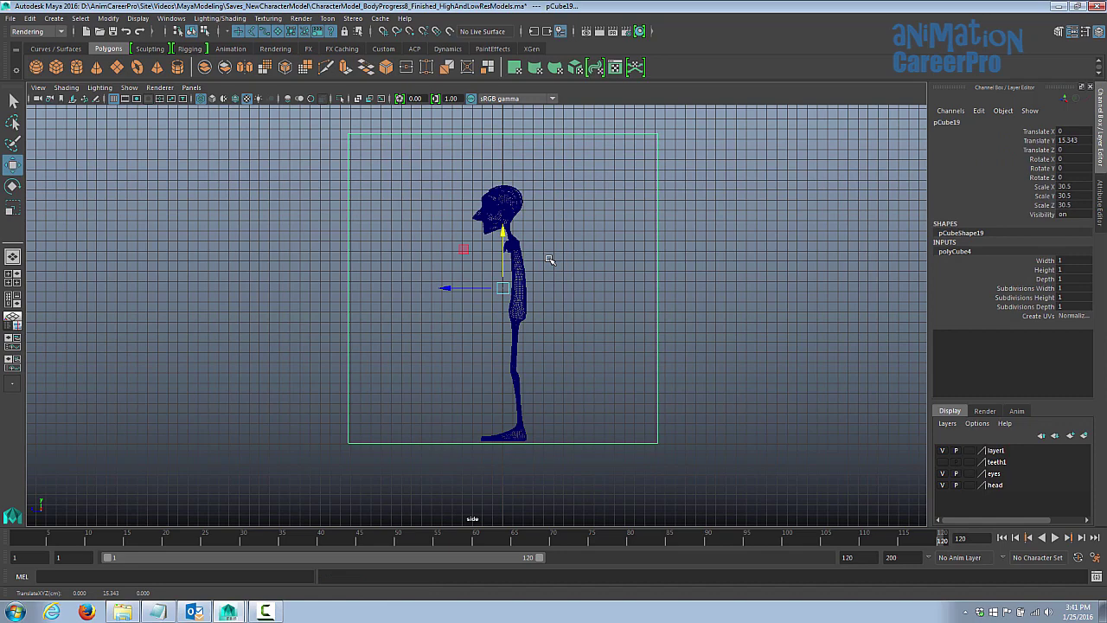
Return to the perspective view and display the cube in shaded mode.
key("space")
key("space")
left_click_drag(680, 262, 710, 274, "alt")
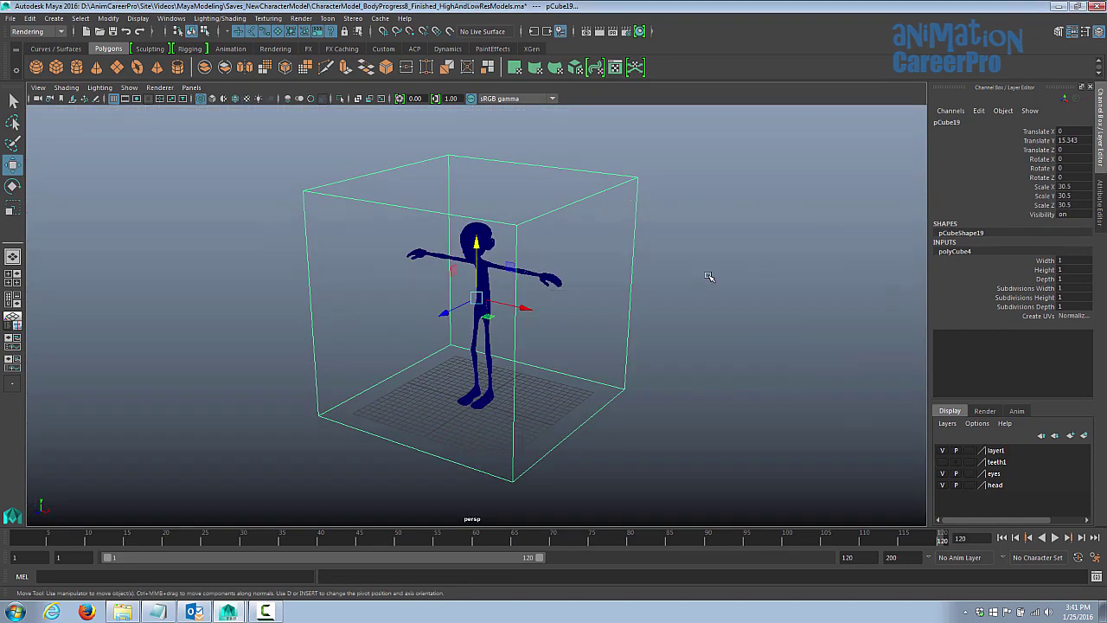
key("space")
key("space")
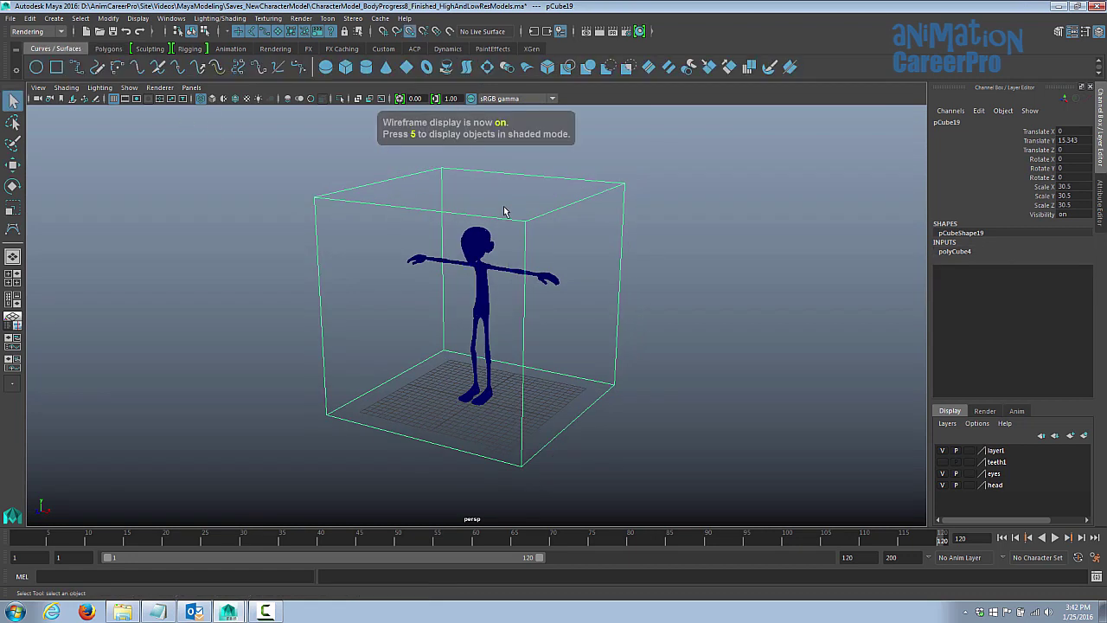
left_click_drag(504, 210, 498, 210, "alt")
key("5")
key("5")
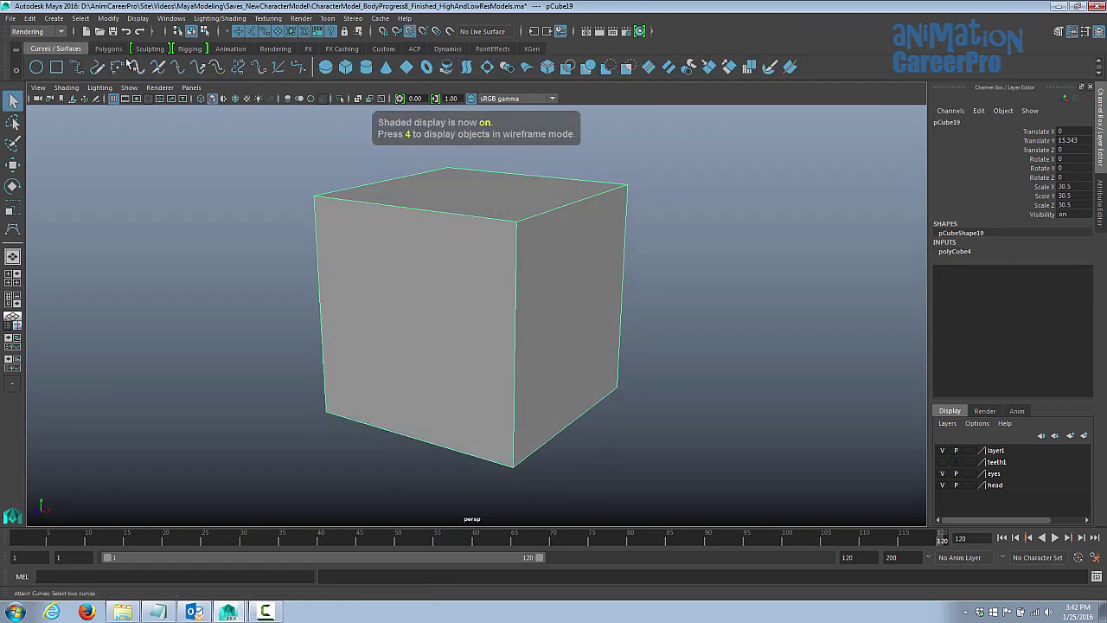
Activate the CV Curve Tool with snapping to points enabled.
left_click(54, 18)
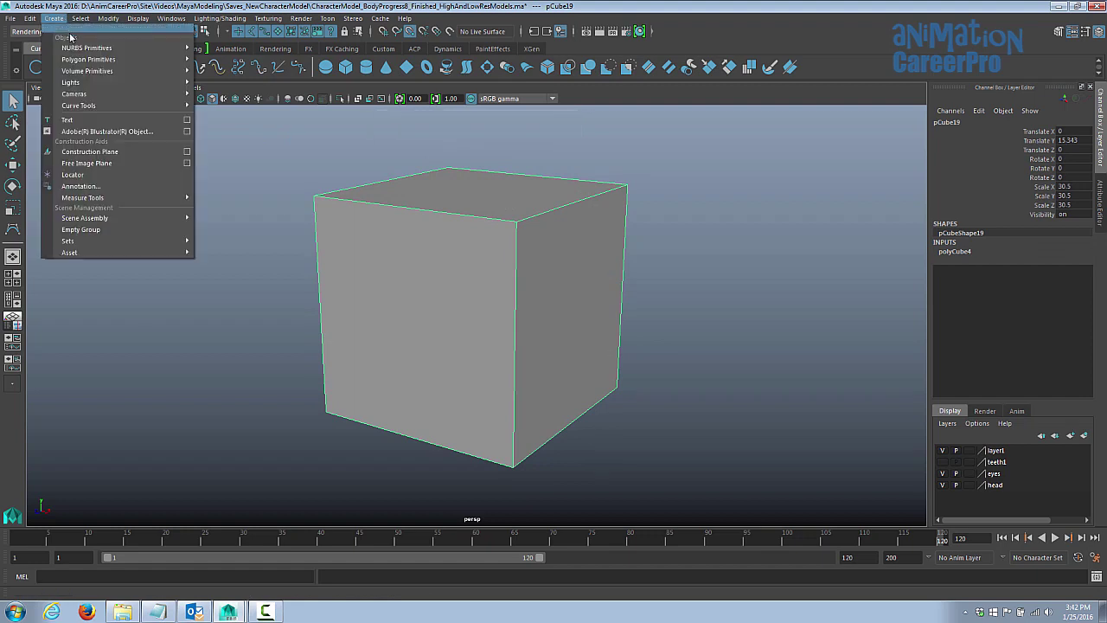
mouse_move(91, 106)
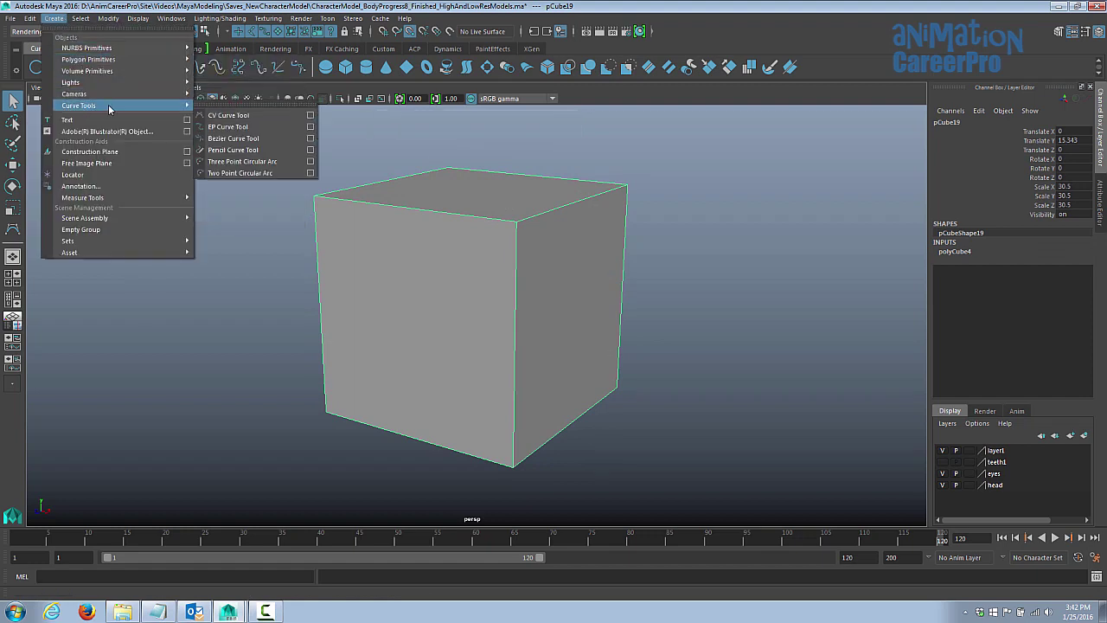
left_click(241, 118)
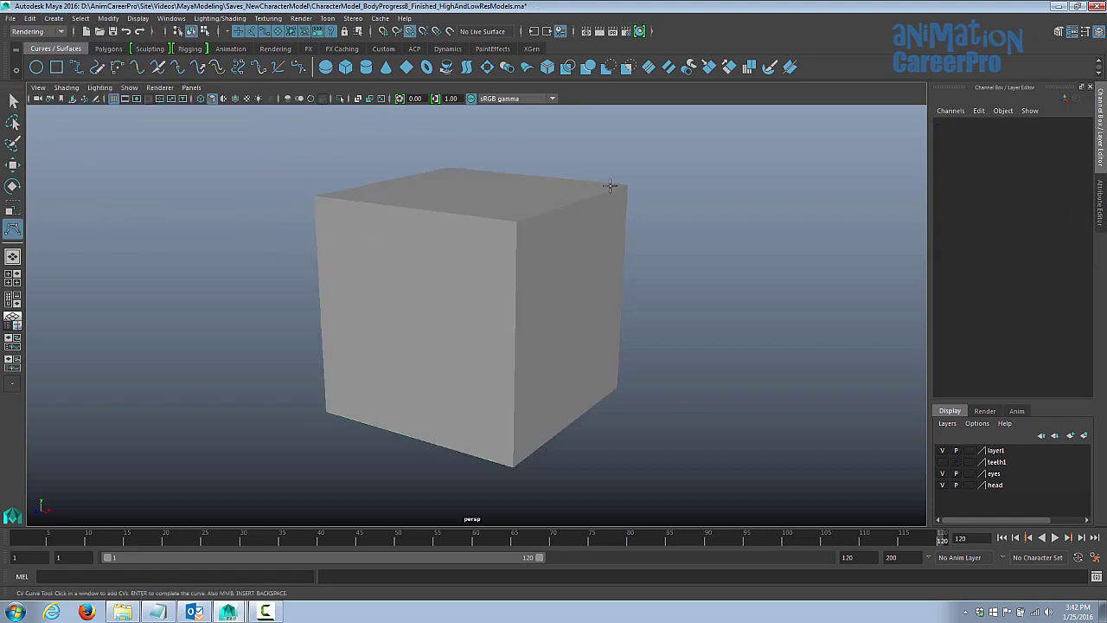
left_click_drag(640, 198, 566, 205, "alt")
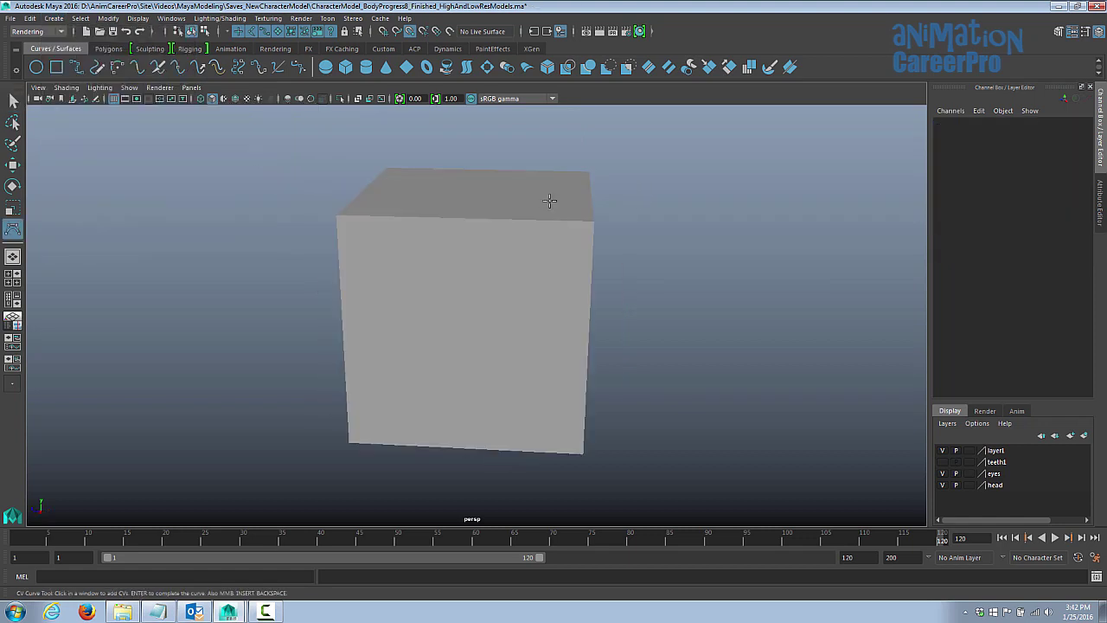
left_click(408, 32)
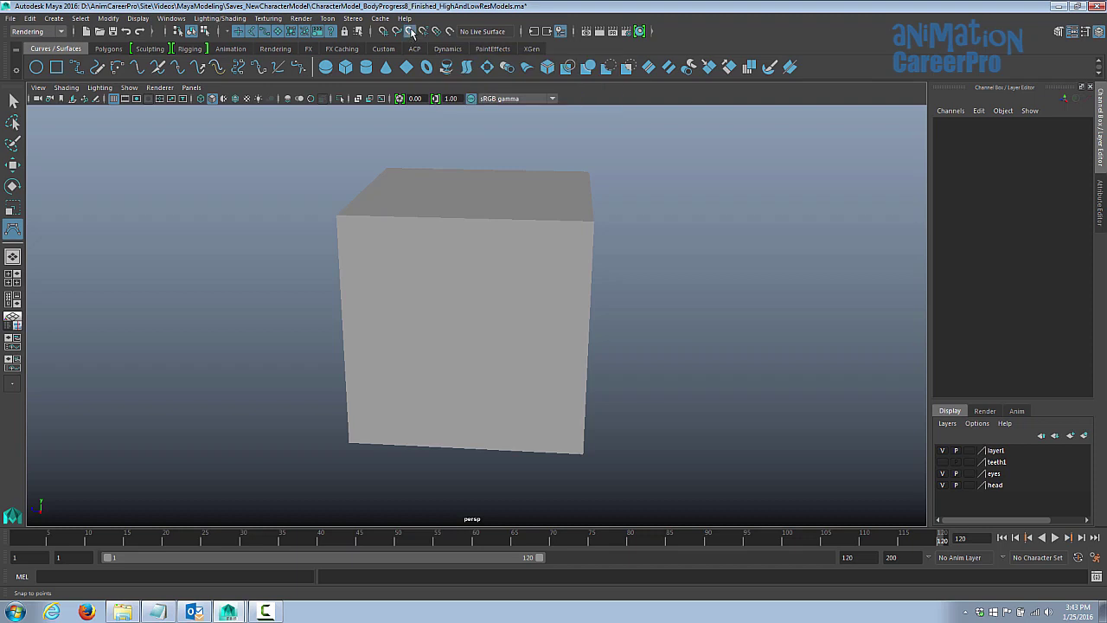
Hide the character's display layers, including layer1, eyes and head, and keep the cube in shaded display.
key("4")
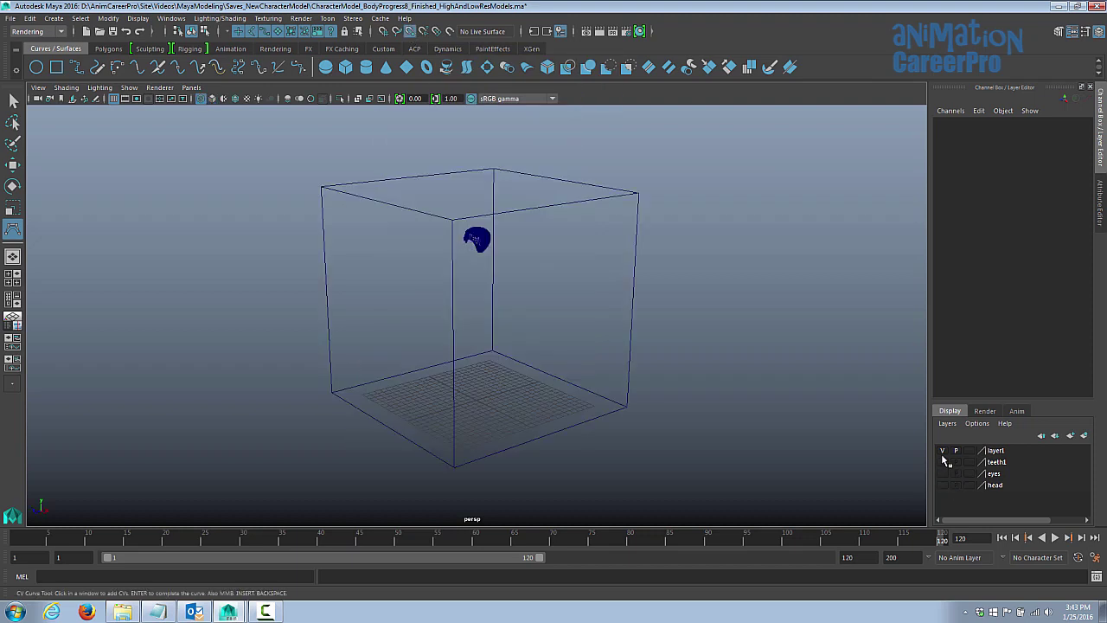
left_click(945, 452)
key("5")
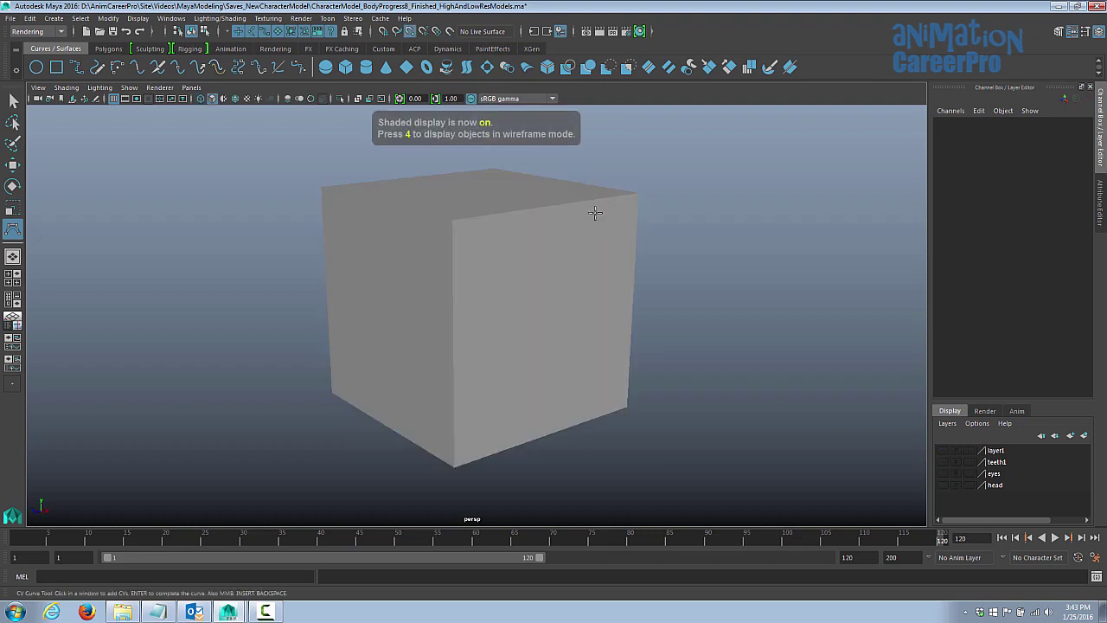
Start the curve at one top corner of the cube and stack three CVs on the adjacent top corner.
left_click_drag(625, 208, 606, 222, "alt")
left_click(636, 210)
left_click(515, 242)
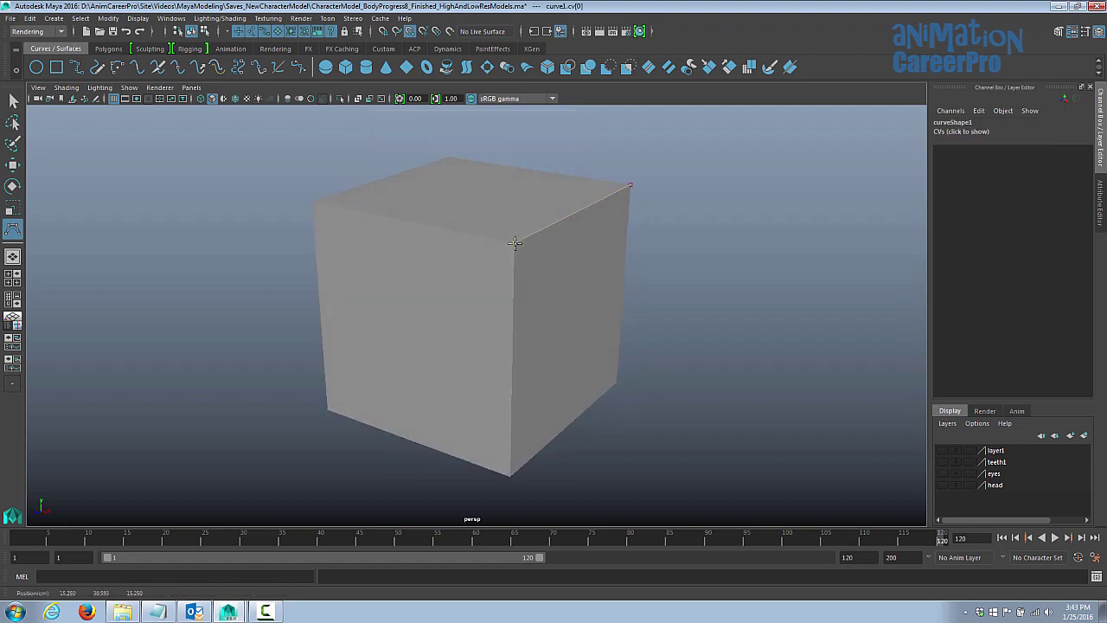
left_click(515, 243)
left_click(514, 243)
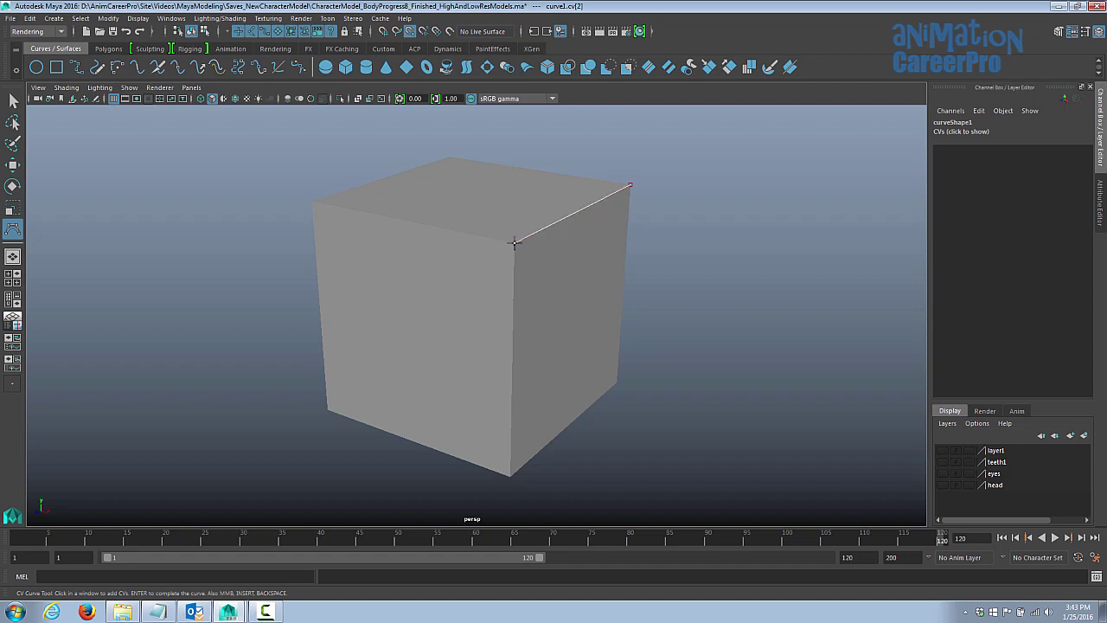
left_click(515, 243)
Continue the curve to the third top corner, undo the CV placed too early on the fourth and stack extra CVs on the third.
mouse_move(515, 242)
left_mouse_down("alt")
mouse_move(496, 237)
mouse_move(546, 240)
mouse_move(528, 238)
left_mouse_up("alt")
left_click(346, 223)
left_click_drag(356, 219, 416, 227, "alt")
left_click(320, 204)
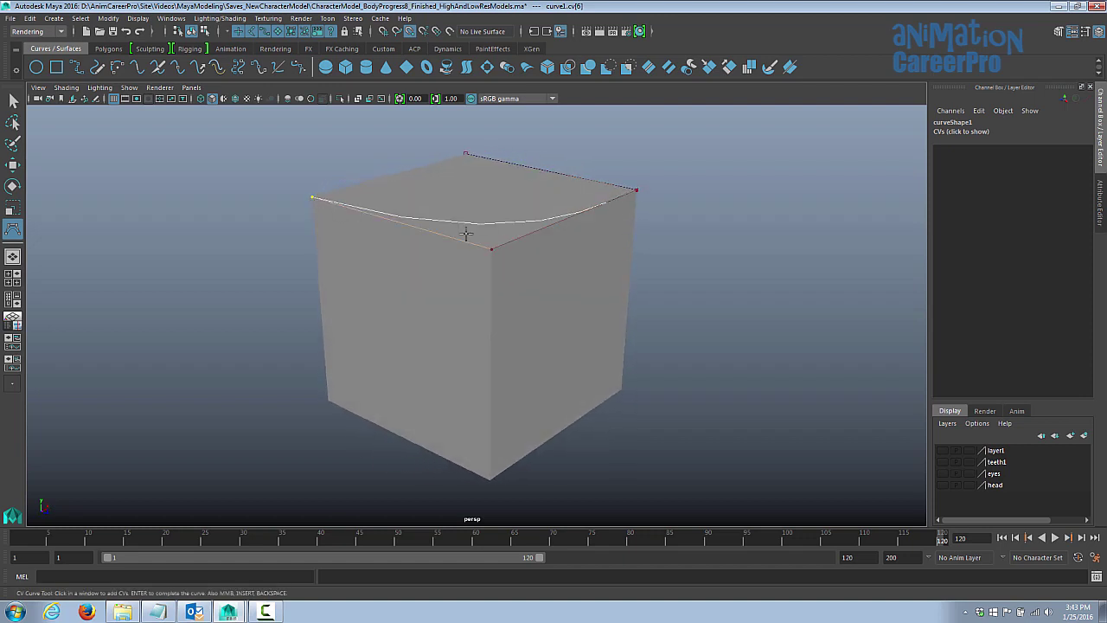
left_click_drag(320, 203, 507, 272, "alt")
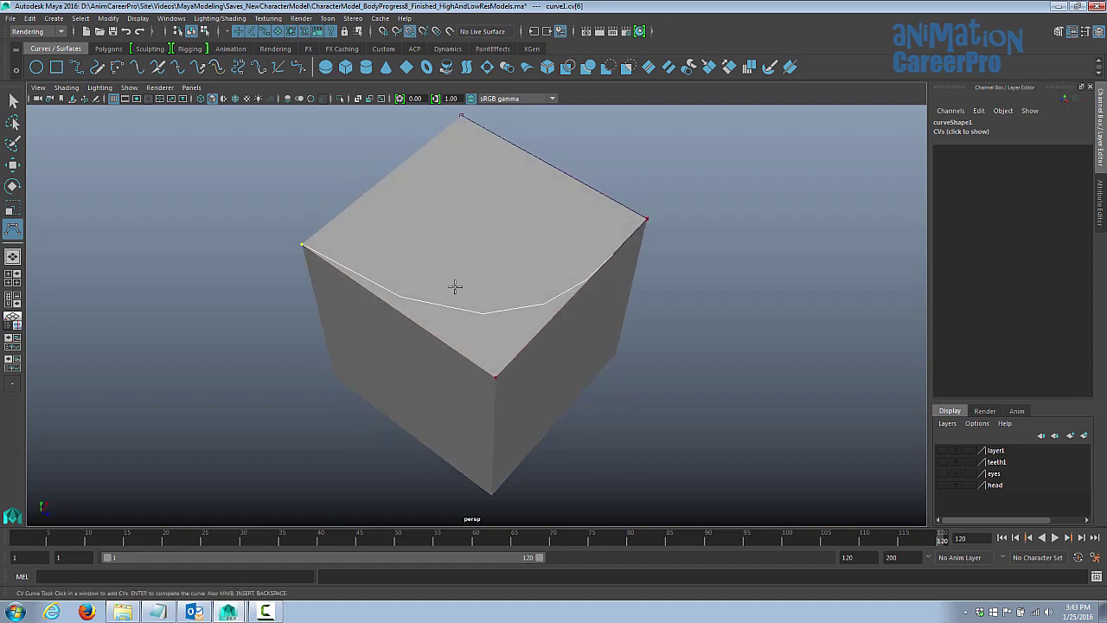
left_click_drag(484, 315, 531, 287, "alt")
key("ctrl+z")
left_click(469, 280)
double_click(468, 279)
Stack CVs on the fourth top corner and on the starting corner to close the curve around the cube's top edges.
left_click_drag(458, 286, 578, 279, "alt")
left_click(424, 249)
triple_click(425, 249)
left_click_drag(401, 254, 404, 241, "alt")
left_click(424, 239)
left_click(424, 240)
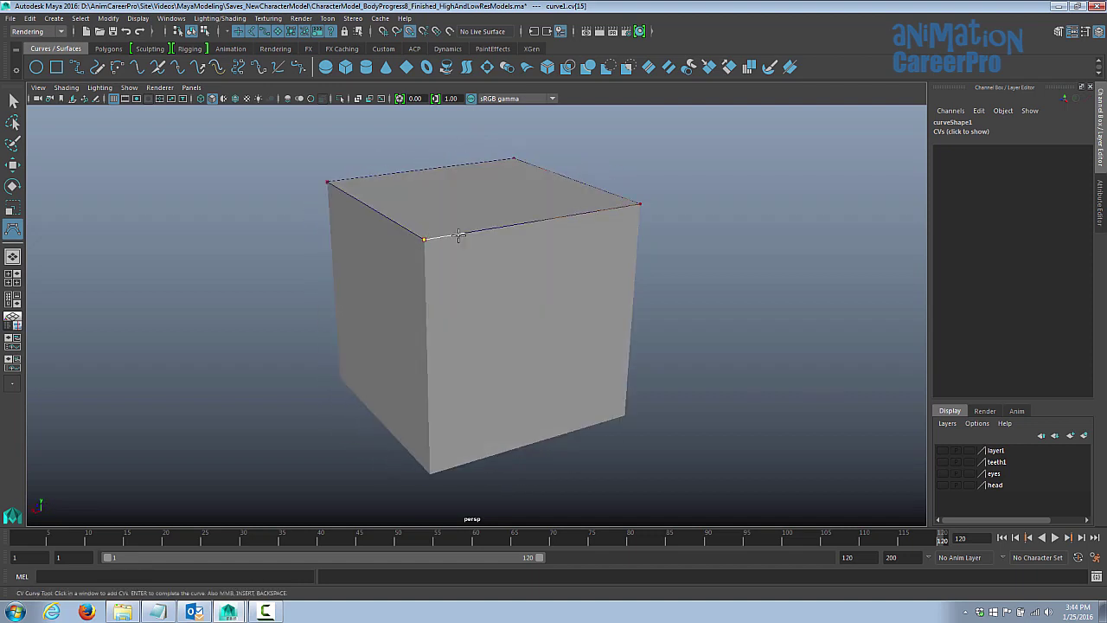
left_click(424, 239)
Extend the curve down the vertical edge below the starting corner and along two bottom edges, stacking CVs at each corner.
left_click_drag(465, 288, 482, 222, "alt")
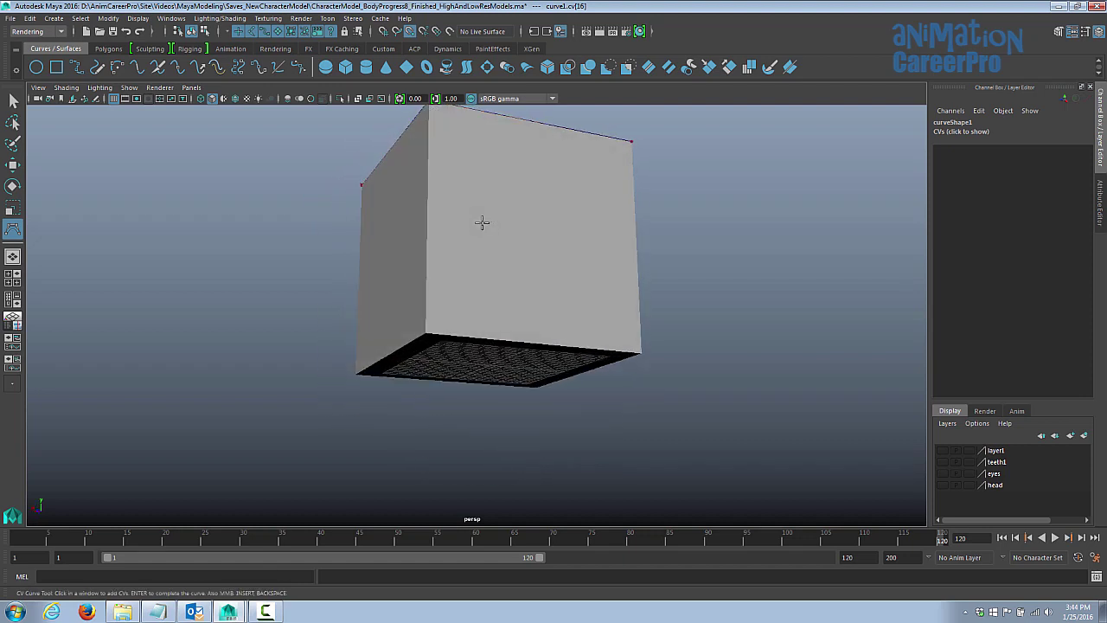
left_click_drag(431, 330, 563, 329, "alt")
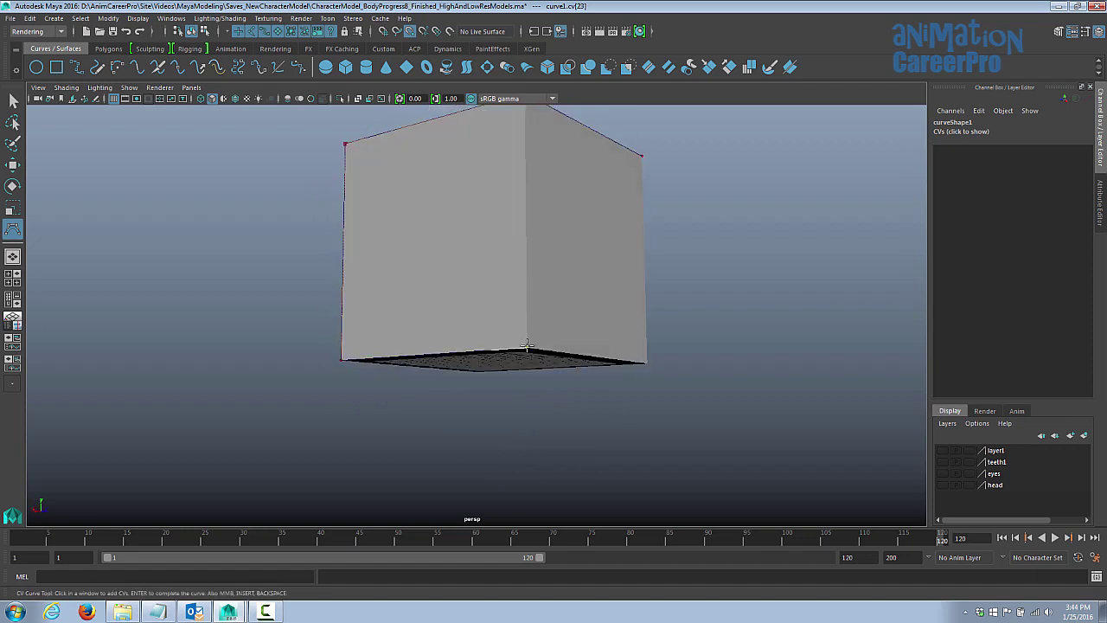
left_click_drag(527, 345, 583, 339, "alt")
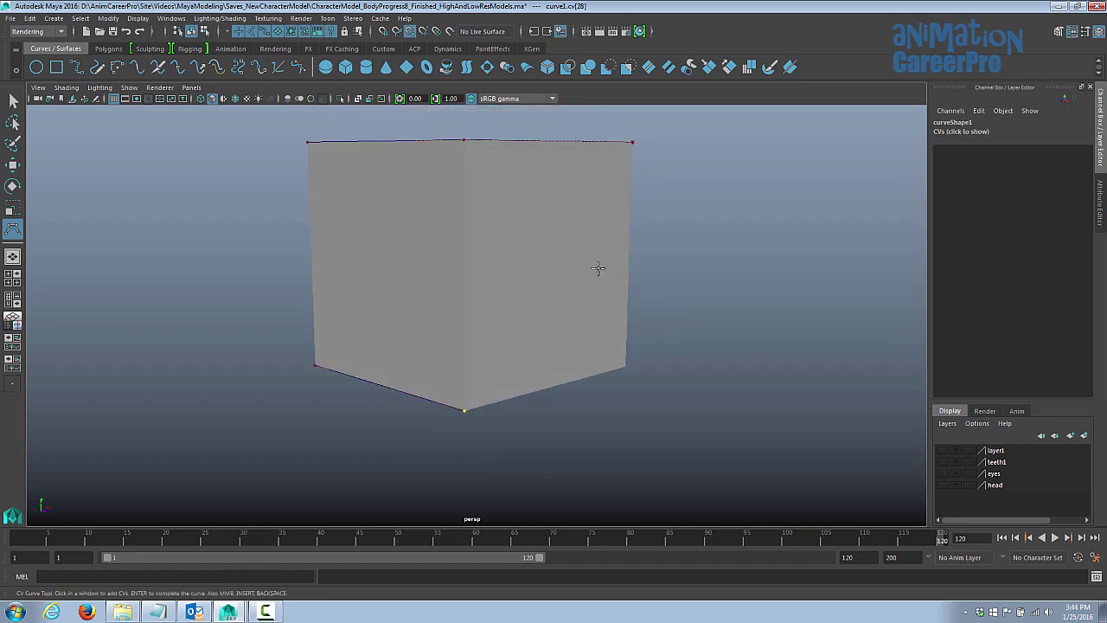
Trace the remaining two bottom edges of the cube with stacked corner CVs to close the bottom loop.
left_click_drag(598, 268, 506, 247, "alt")
left_click(508, 353)
left_click(507, 353)
left_click(508, 353)
left_click(508, 353)
left_click_drag(563, 346, 480, 335, "alt")
left_click(602, 353)
left_click(603, 353)
left_click(603, 353)
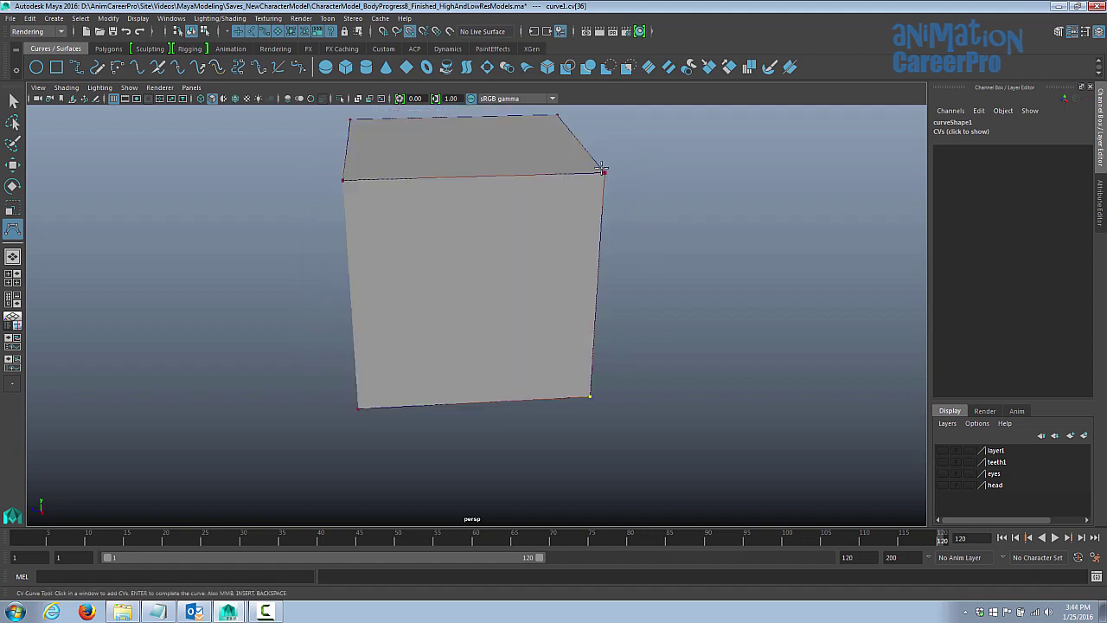
Run the curve back up the first vertical edge and along a top edge, stacking three CVs on each corner.
left_click(604, 173)
left_click(603, 172)
left_click(604, 173)
left_click(345, 182)
left_click(344, 182)
left_click(343, 182)
Extend the curve down a vertical edge of the cube and along the adjoining bottom edge, stacking CVs at each corner.
left_click(445, 391)
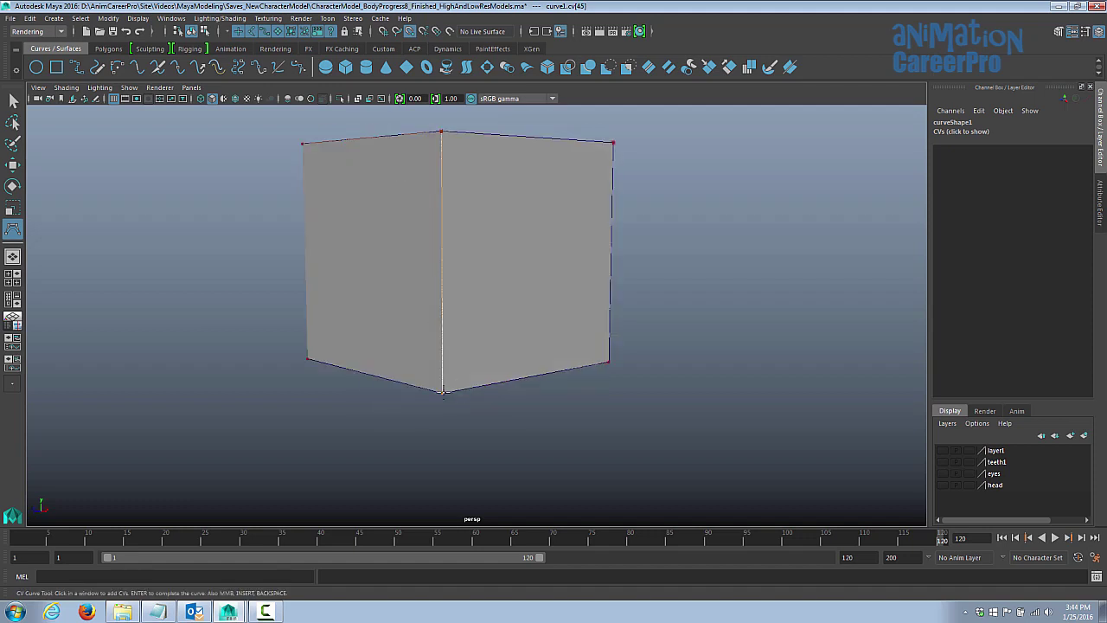
left_click(444, 391)
left_click(445, 391)
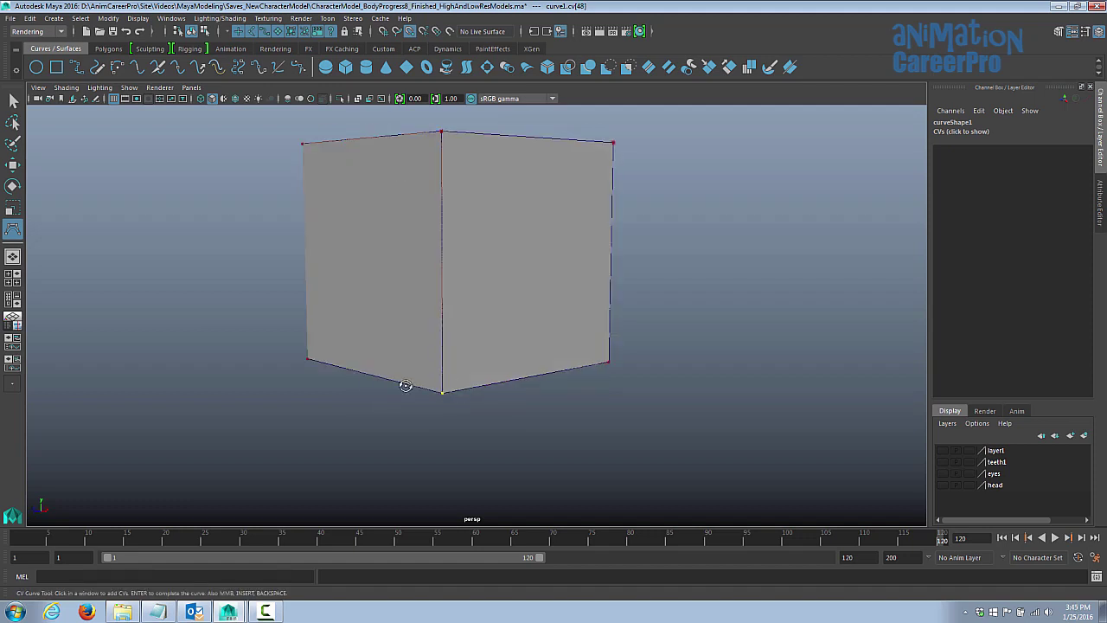
left_click(417, 388)
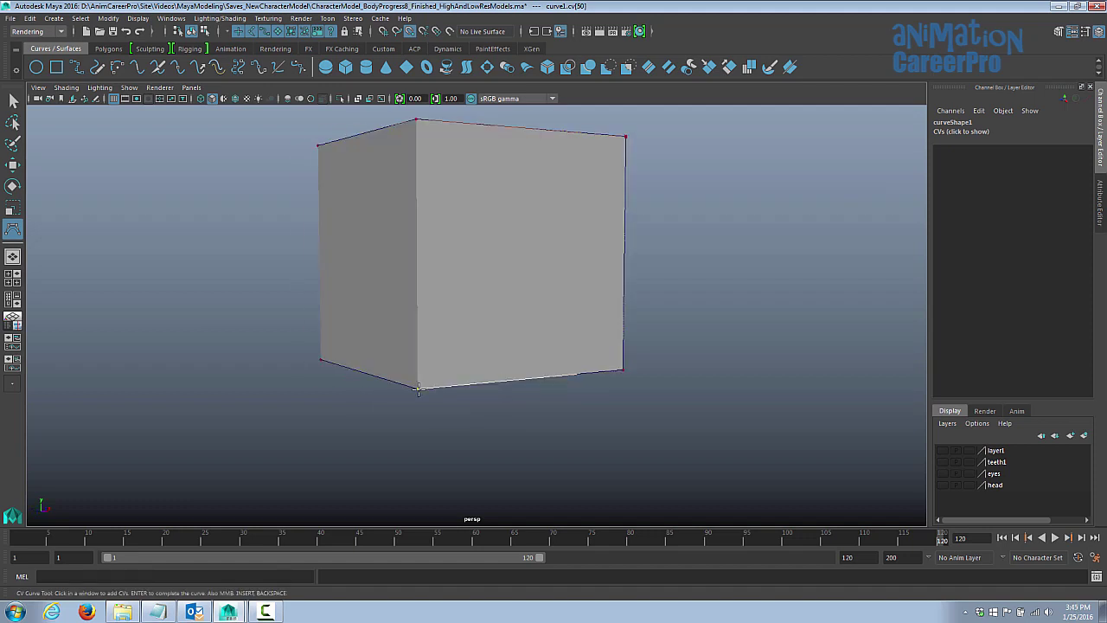
left_click(417, 388)
Run the curve up the next vertical edge and along a top edge, stacking three CVs on each corner.
left_click(415, 118)
left_click(415, 119)
left_click(416, 119)
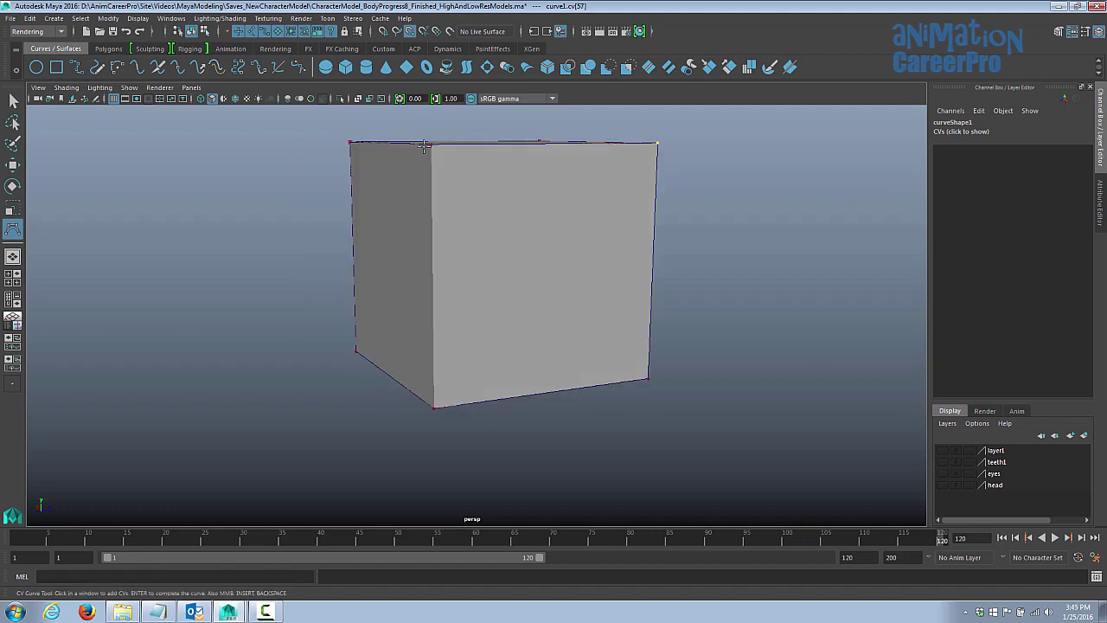
left_click(431, 145)
left_click(431, 144)
left_click(432, 144)
Stack three CVs on the bottom corner of the last vertical edge and finish the curve.
left_click(434, 408)
left_click(434, 408)
left_click(434, 408)
left_click_drag(429, 362, 877, 354, "alt")
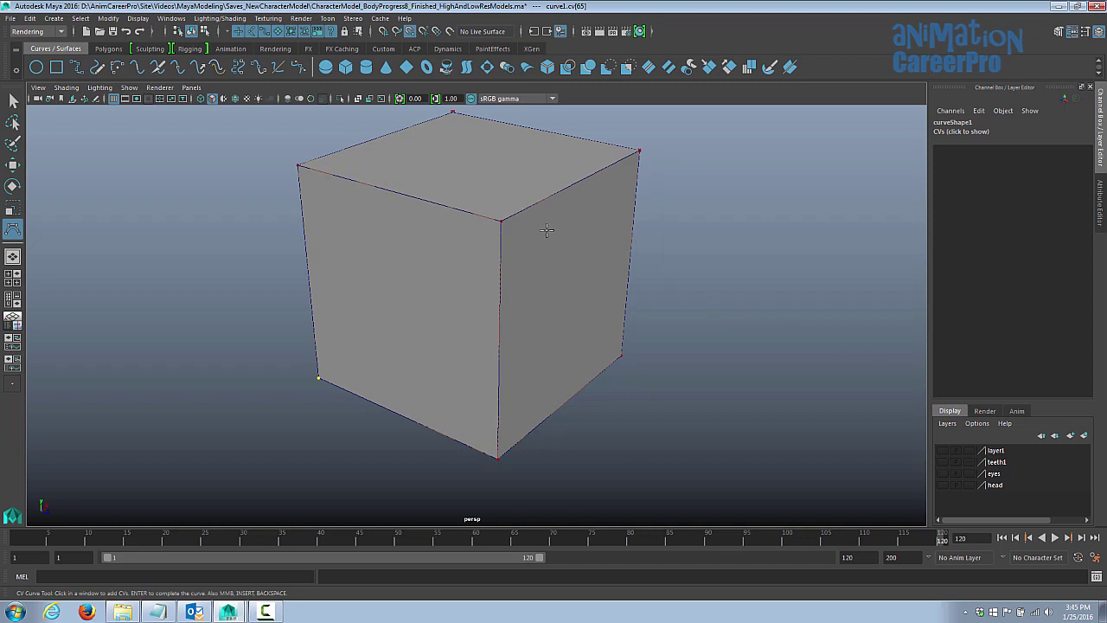
key("q")
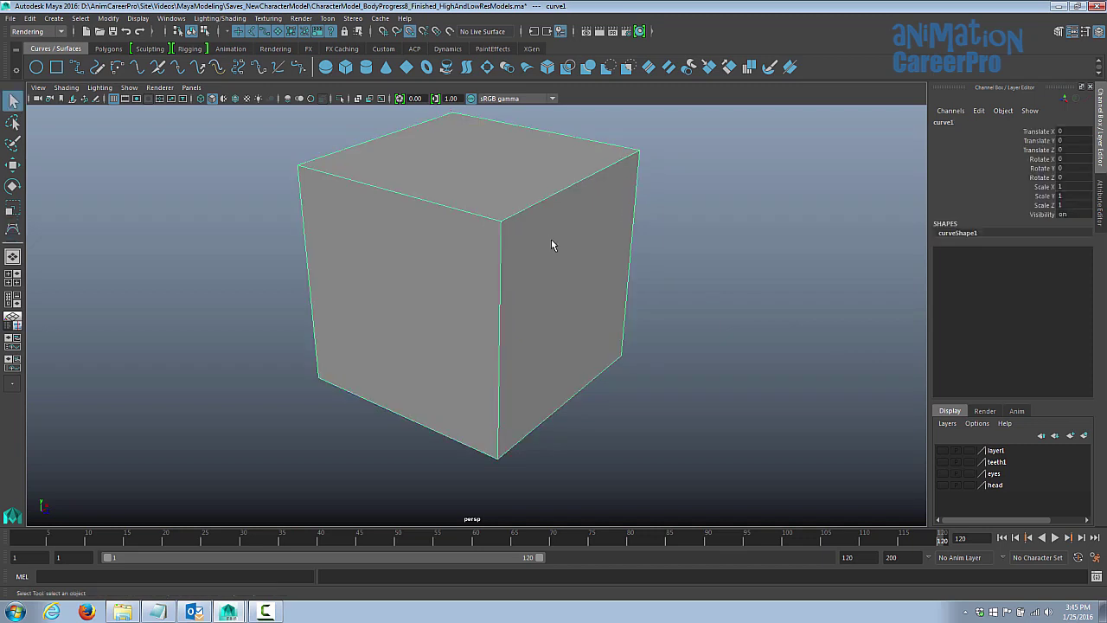
Move the reference cube along Z to about 44.48, clear of the traced curve, and delete it.
left_click(552, 246)
key("w")
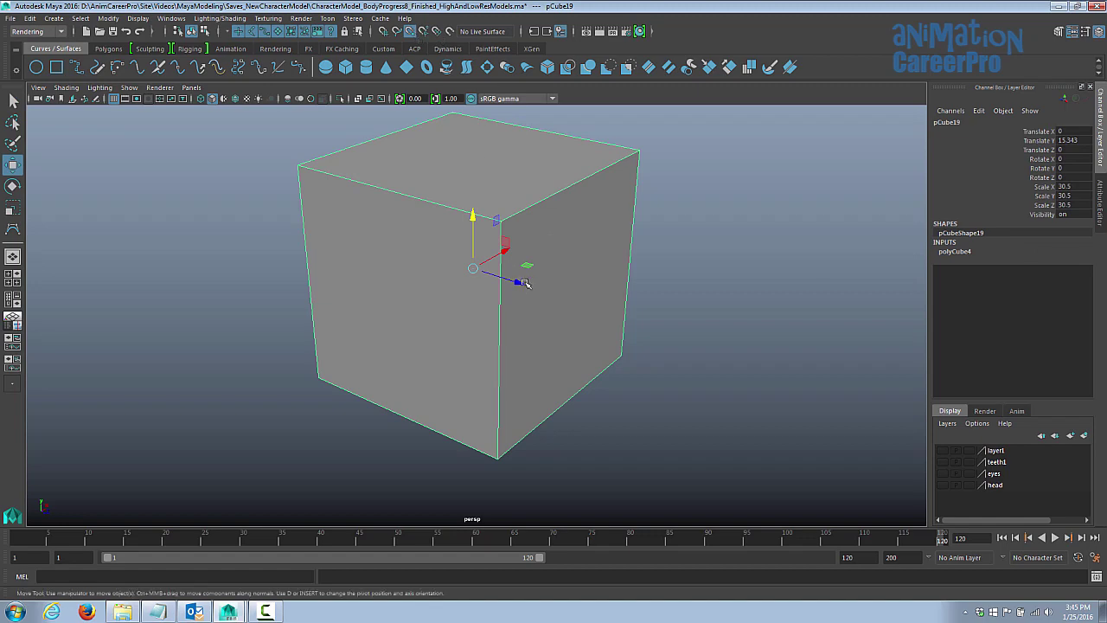
left_click_drag(522, 282, 916, 368)
mouse_move(607, 295)
left_mouse_down("alt")
mouse_move(628, 275)
mouse_move(623, 286)
left_mouse_up("alt")
right_click_drag(623, 286, 529, 288, "alt")
left_click_drag(524, 291, 529, 272, "alt")
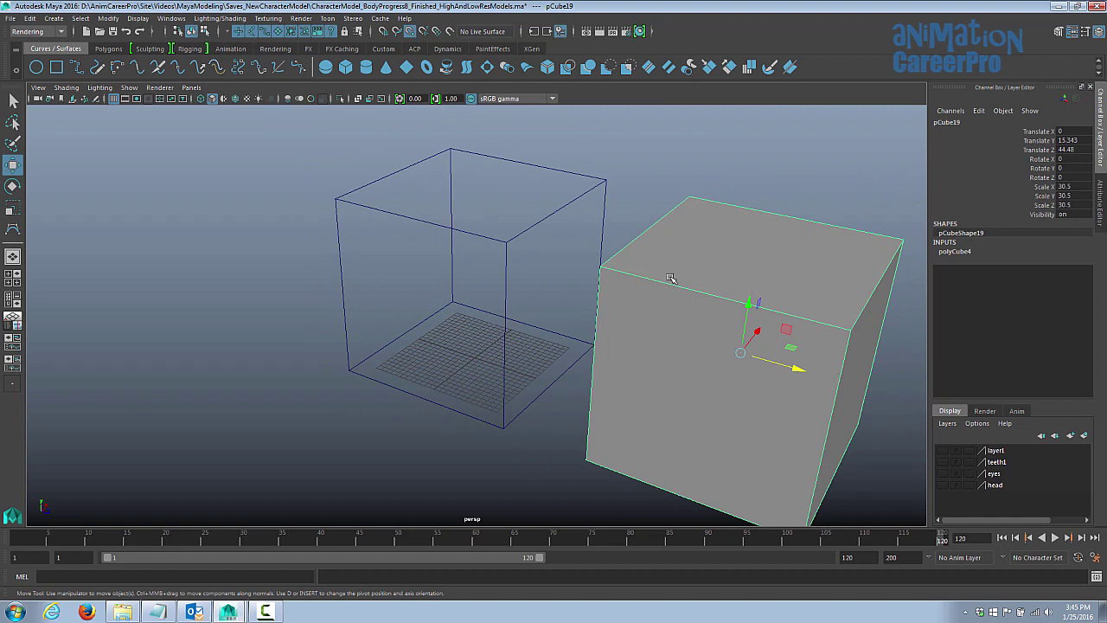
key("Delete")
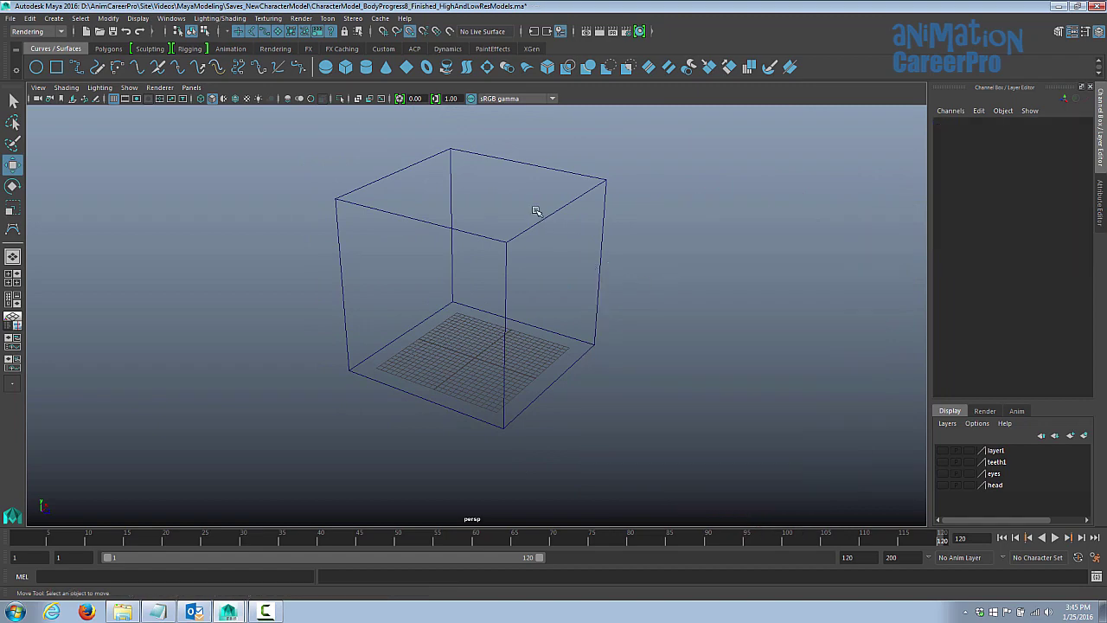
Create a directional light and move it near a bottom corner of the curve box, at about X -12.3, Z -11.8.
left_click(534, 210)
left_click_drag(563, 243, 508, 172, "alt")
scroll(508, 171, "up", 1)
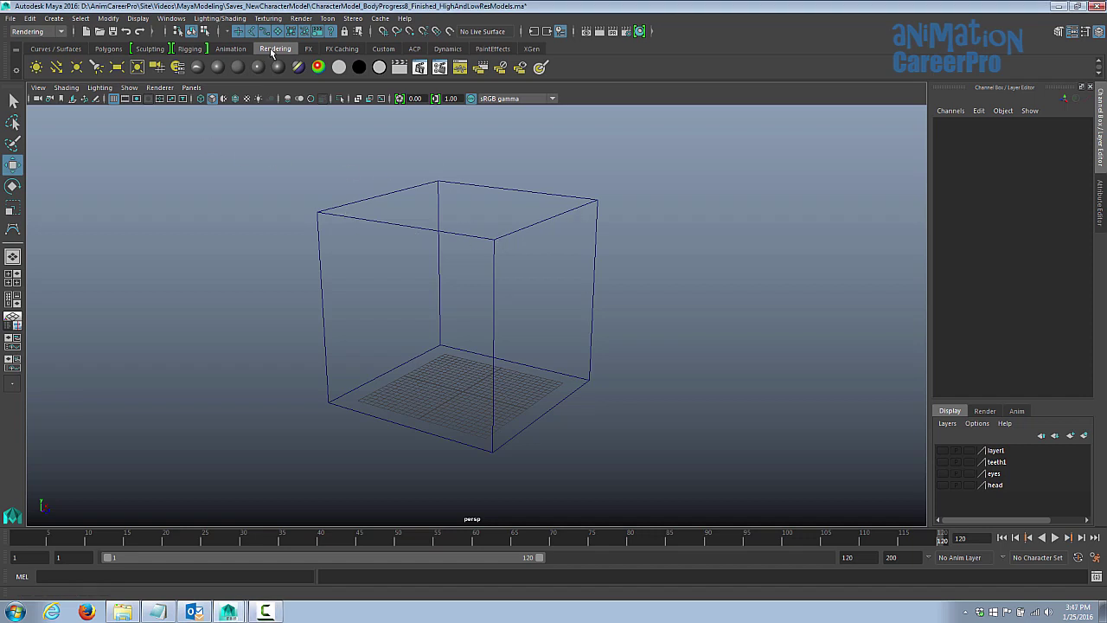
left_click(56, 69)
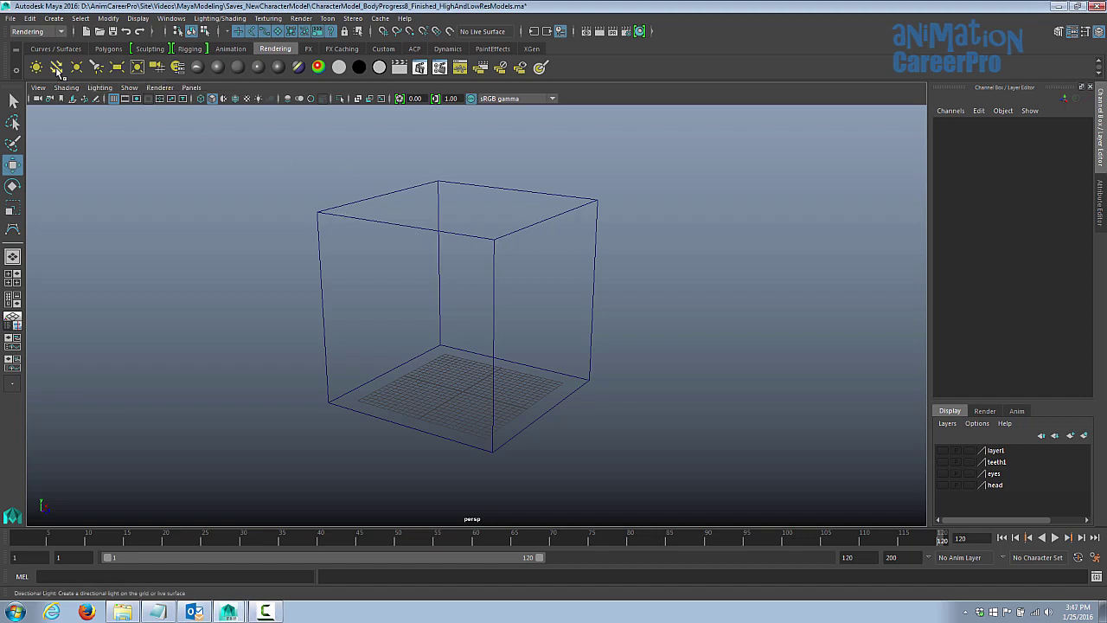
left_click_drag(523, 395, 395, 383)
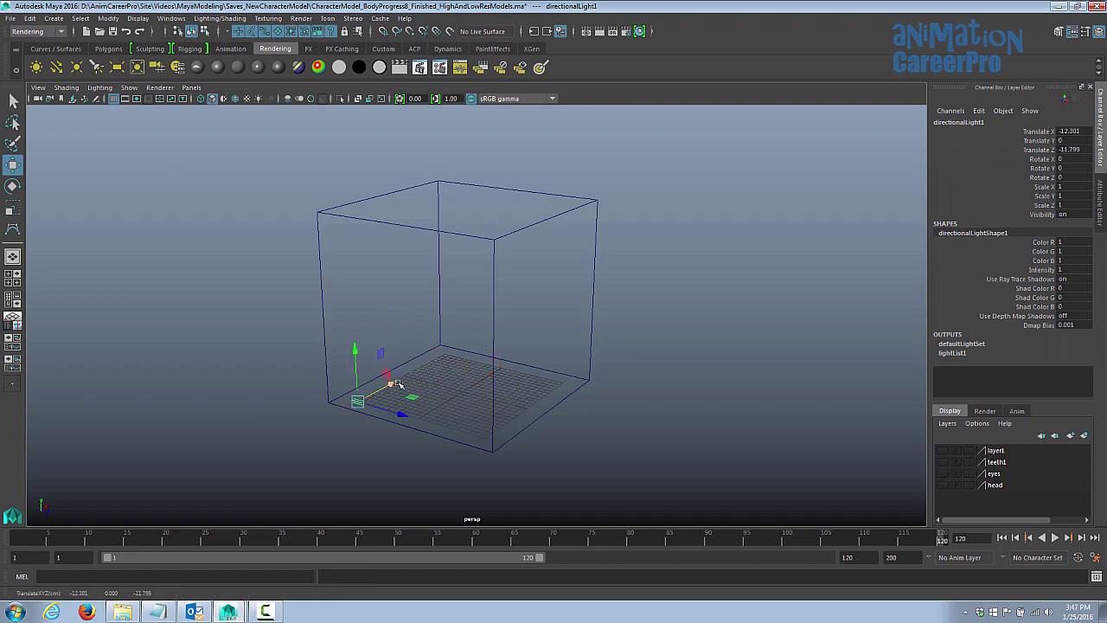
Create three more directional lights and move each one near a remaining bottom corner of the curve box.
left_click(56, 68)
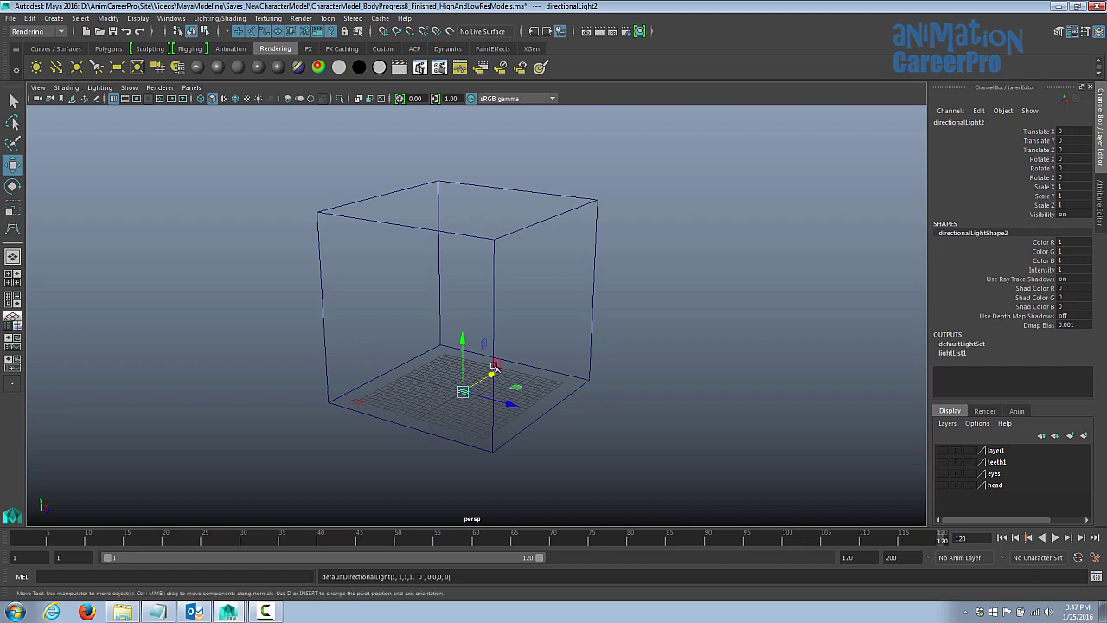
left_click_drag(500, 394, 467, 406)
left_click(56, 68)
left_click_drag(490, 354, 523, 308)
left_click_drag(552, 358, 521, 310)
left_click(56, 67)
left_click_drag(550, 359, 610, 380)
Create two directional lights and raise them near two top corners of the curve box.
left_click(56, 68)
left_click_drag(467, 346, 465, 165)
left_click_drag(484, 247, 503, 303, "alt")
left_click_drag(516, 318, 455, 300)
left_click(56, 69)
left_click_drag(471, 341, 365, 278)
left_click(366, 278)
left_click(360, 275)
Create another directional light and place it near a third top corner, at about X -11.7, Y 26, Z 12.3.
left_click(56, 68)
left_click_drag(472, 347, 470, 197)
left_click_drag(325, 281, 381, 238, "alt")
left_click_drag(476, 266, 497, 251)
Create an eighth directional light and place it near the last top corner, at about X 13, Y 30.5, Z 12.7.
left_click(56, 68)
left_click_drag(490, 325, 491, 151)
left_click_drag(497, 165, 474, 143, "alt")
left_click_drag(558, 209, 634, 222)
left_click_drag(618, 268, 566, 266, "alt")
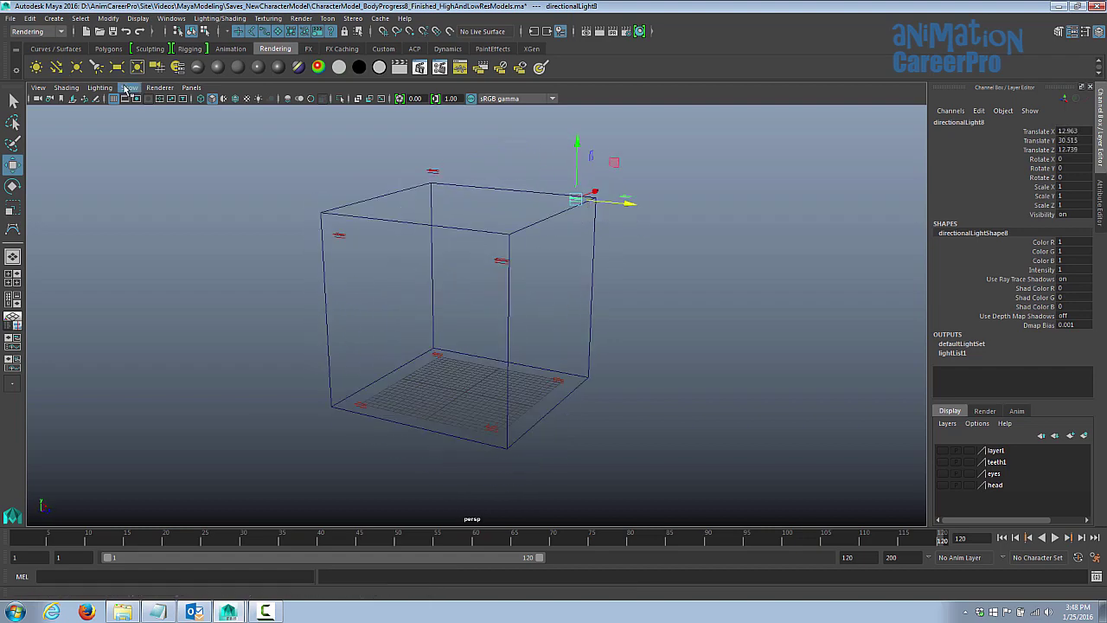
Create a spotlight raised to about Y 35.24 above the box and point it straight down with Rotate X -90.
left_click(99, 68)
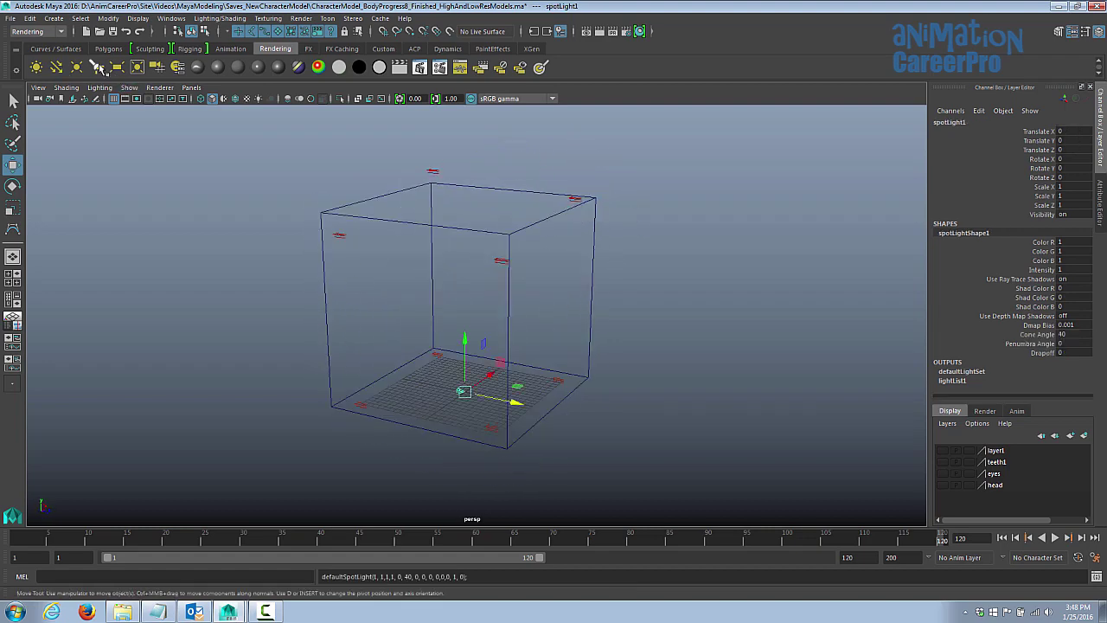
left_click_drag(464, 346, 486, 110)
right_click_drag(486, 110, 673, 281, "alt")
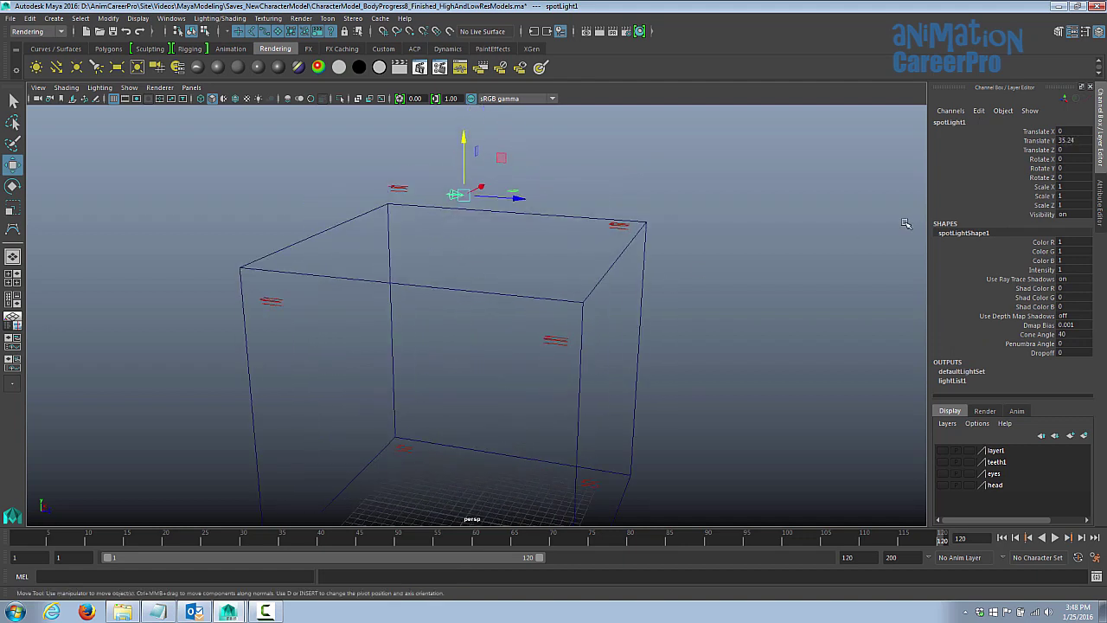
key("e")
left_click_drag(517, 185, 481, 137)
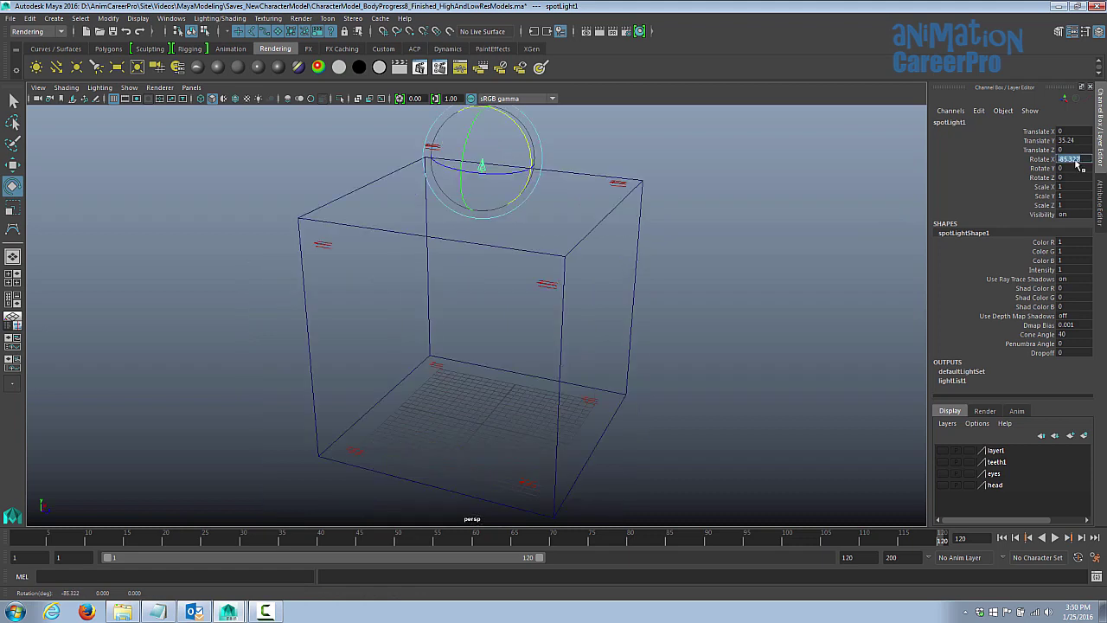
key("BackSpace")
key("Return")
Widen the spotlight's Cone Angle to about 154.6.
left_click(1016, 336)
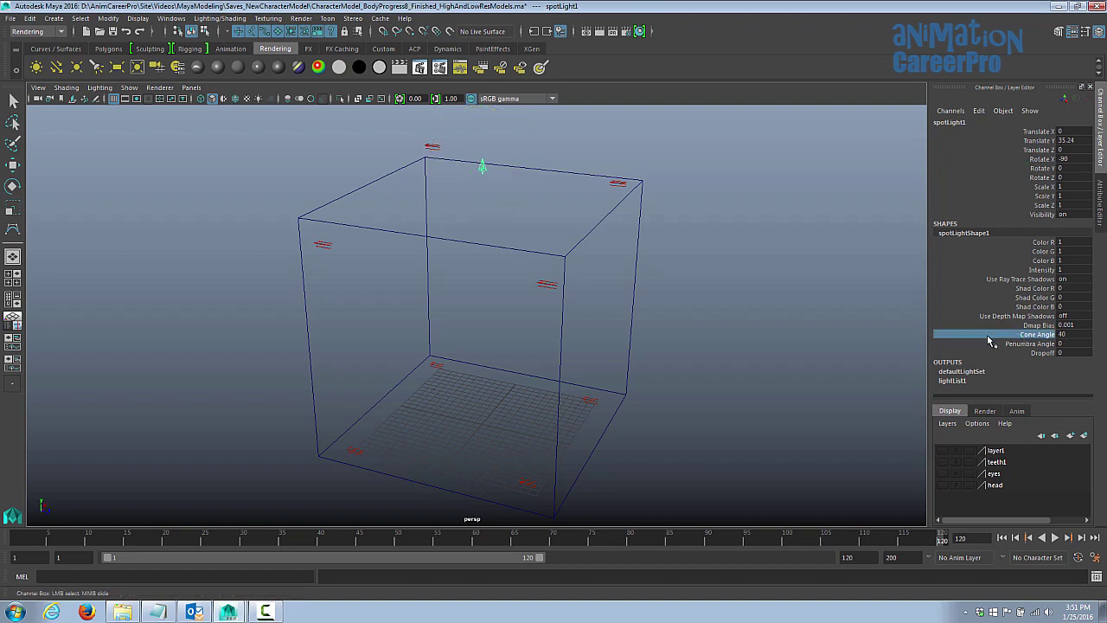
scroll(876, 280, "up", 2)
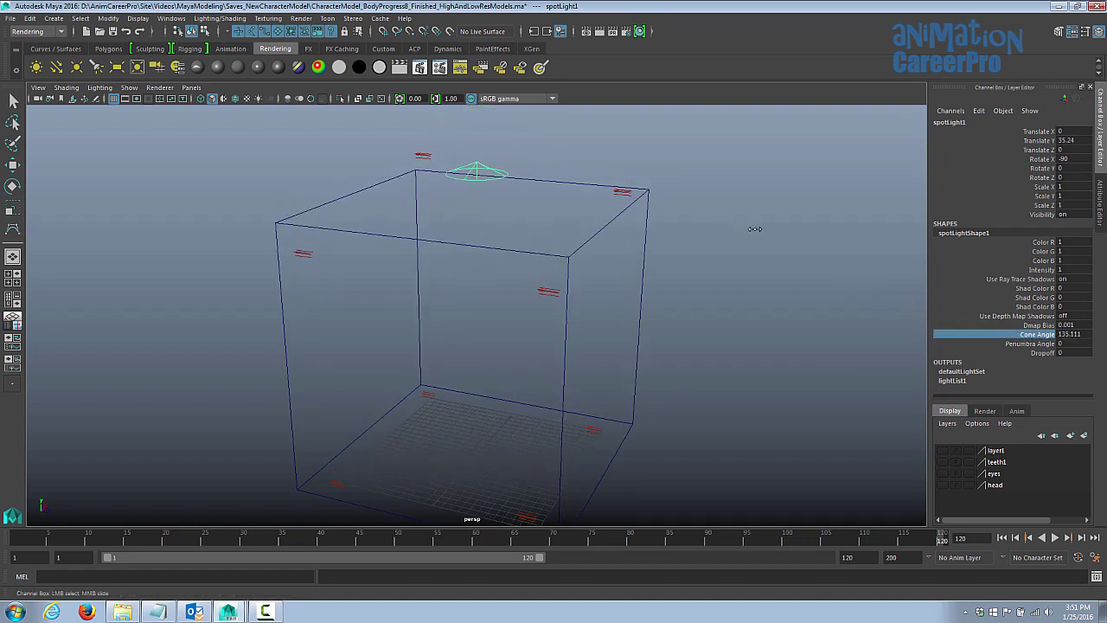
middle_click_drag(764, 231, 763, 231)
left_click_drag(603, 280, 601, 289, "alt")
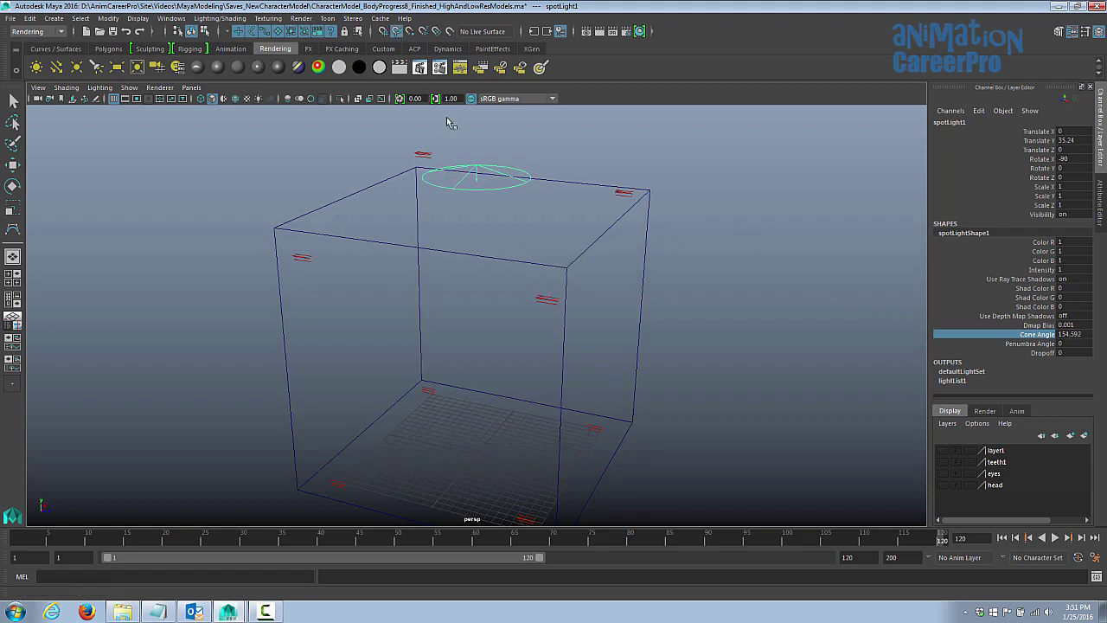
Using curve snapping, move the directional light with the lower height onto its top box corner at X -15.25, Y 30.593, Z 15.25.
left_click(535, 298)
key("e")
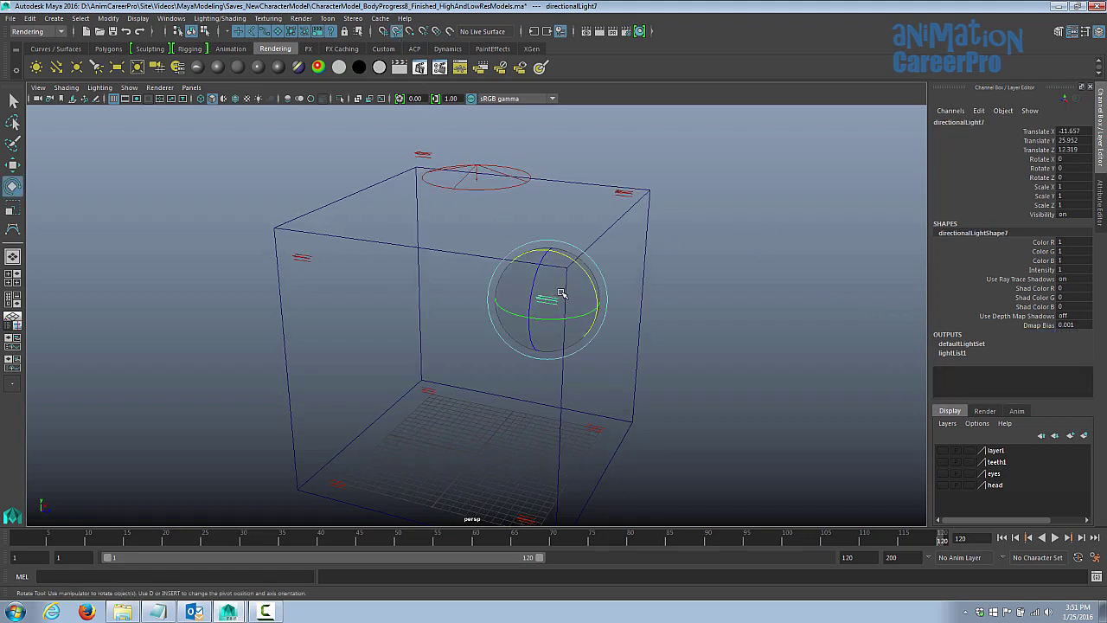
key("w")
left_click_drag(564, 290, 660, 289, "alt")
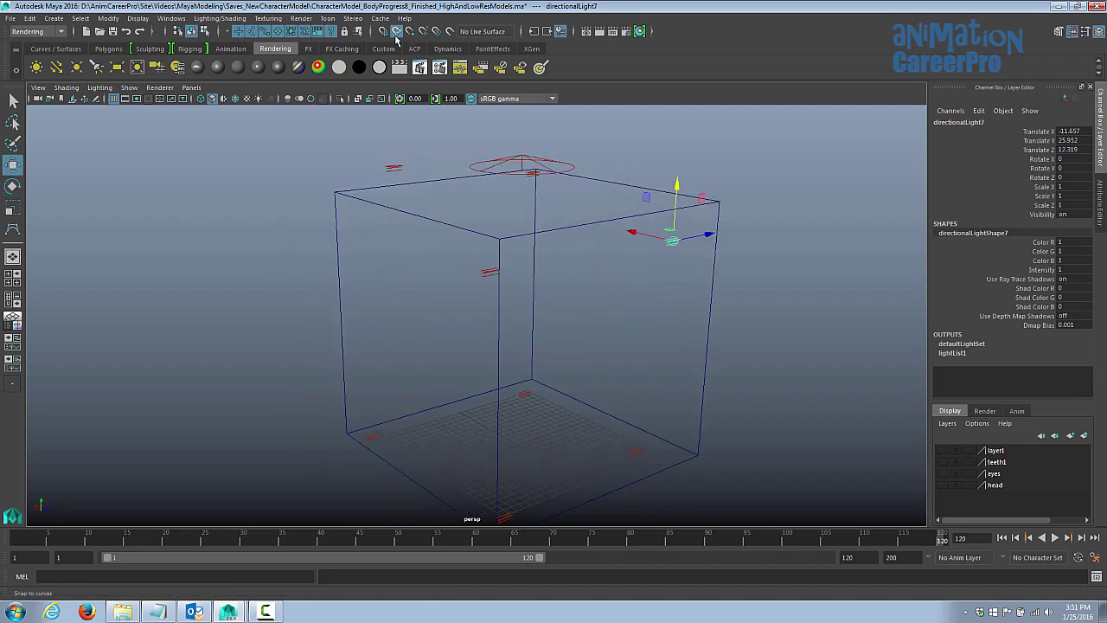
left_click_drag(741, 299, 660, 300, "alt")
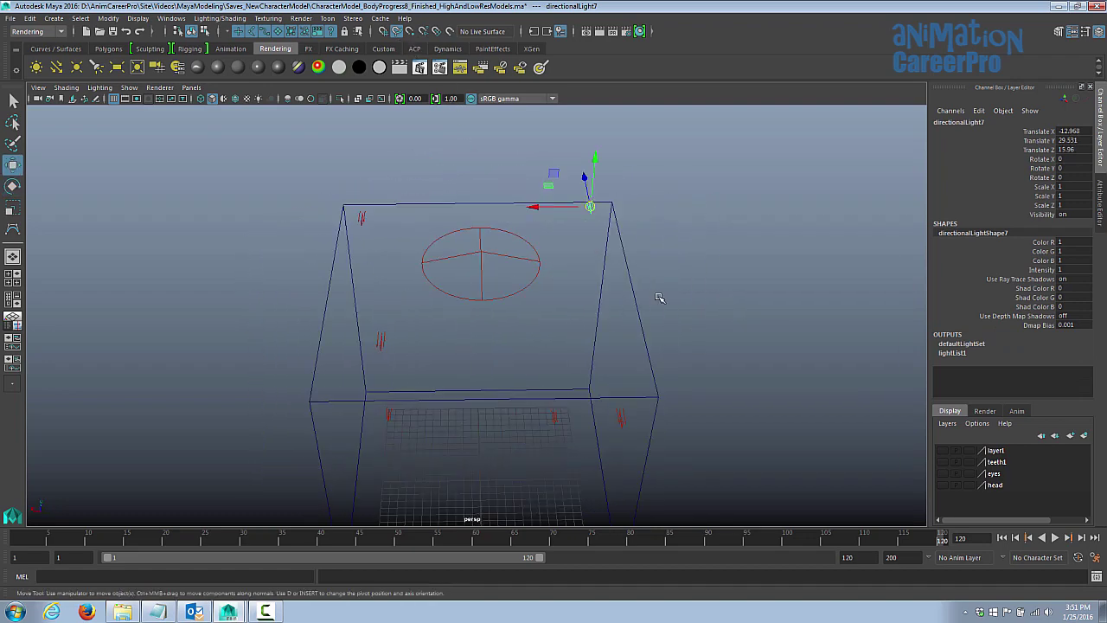
key("f")
left_click_drag(587, 371, 522, 343, "alt")
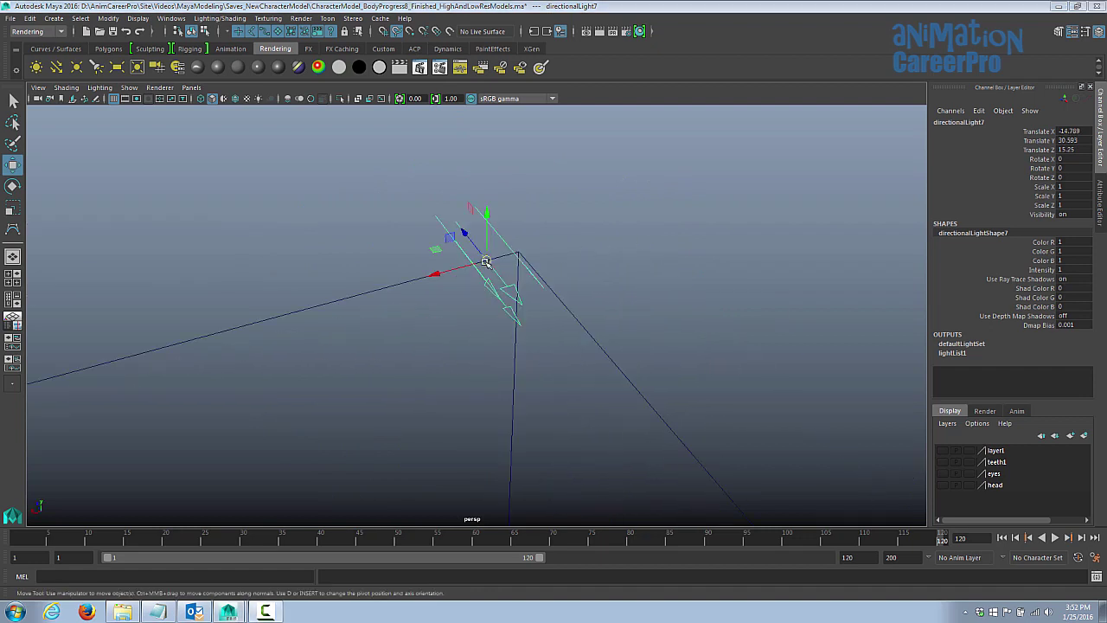
left_click_drag(487, 261, 554, 189)
Snap the next directional light onto its nearest corner of the curve box.
left_click_drag(558, 285, 719, 296, "alt")
scroll(704, 304, "down", 3)
middle_click_drag(704, 303, 415, 274, "alt")
scroll(485, 330, "down", 2)
left_click_drag(749, 368, 511, 310, "alt")
left_click(704, 346)
left_click(534, 321)
scroll(497, 346, "up", 4)
left_click_drag(497, 395, 597, 321, "alt")
left_click_drag(621, 290, 527, 252)
Snap the remaining directional lights onto their corners of the curve box and turn off curve snapping.
scroll(680, 368, "down", 4)
left_click_drag(680, 368, 450, 343, "alt")
left_click(463, 333)
scroll(468, 311, "up", 4)
scroll(309, 351, "down", 5)
left_click_drag(786, 373, 475, 337, "alt")
left_click(416, 344)
key("f")
left_click_drag(450, 339, 408, 375)
key("v")
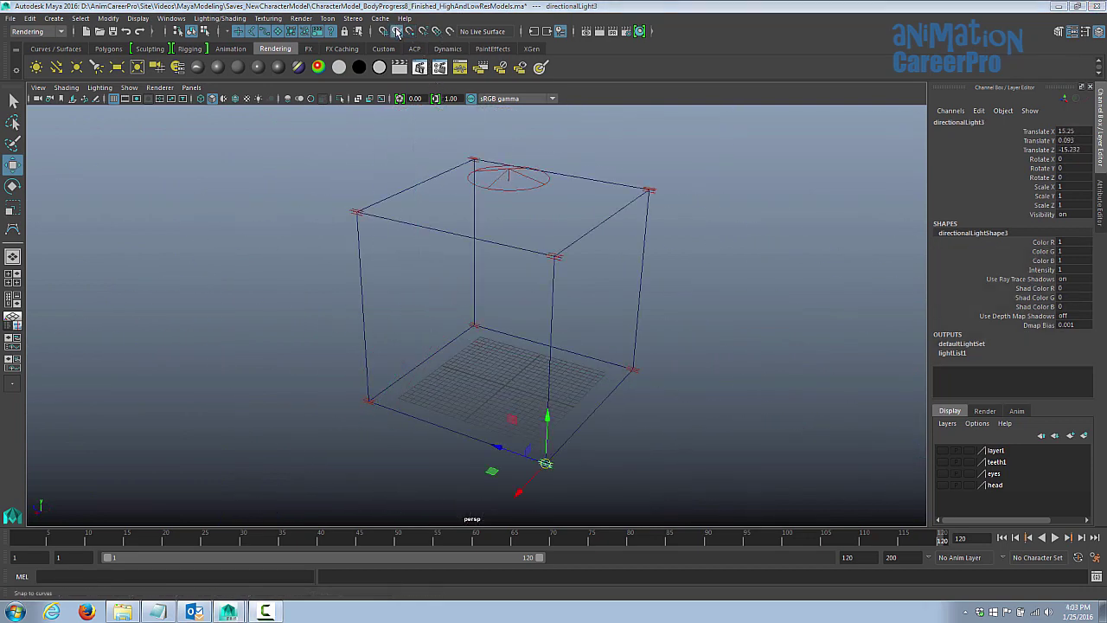
left_click(397, 32)
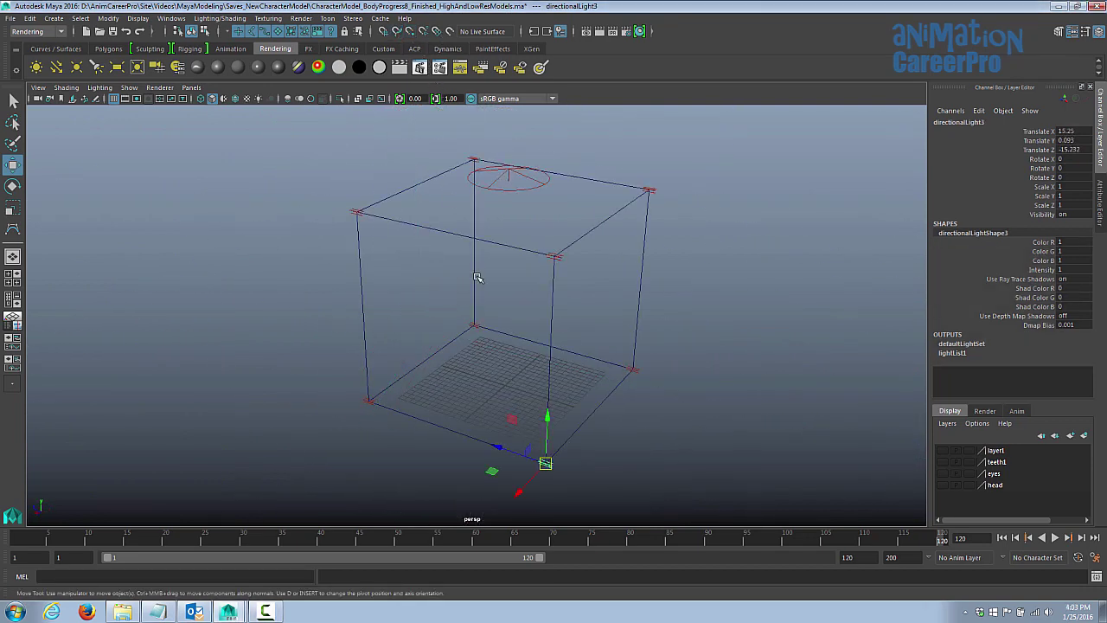
Aim the directional light at the top corner X 15.25, Z -15.25 into the box with Rotate Y about 129.6 and Rotate X -45.
mouse_move(577, 393)
middle_mouse_down("alt")
mouse_move(581, 333)
mouse_move(599, 391)
middle_mouse_up("alt")
right_click_drag(648, 389, 717, 320, "alt")
left_click_drag(717, 320, 613, 349, "alt")
right_click_drag(613, 348, 891, 417, "alt")
left_click(608, 327)
left_click_drag(650, 341, 535, 316, "alt")
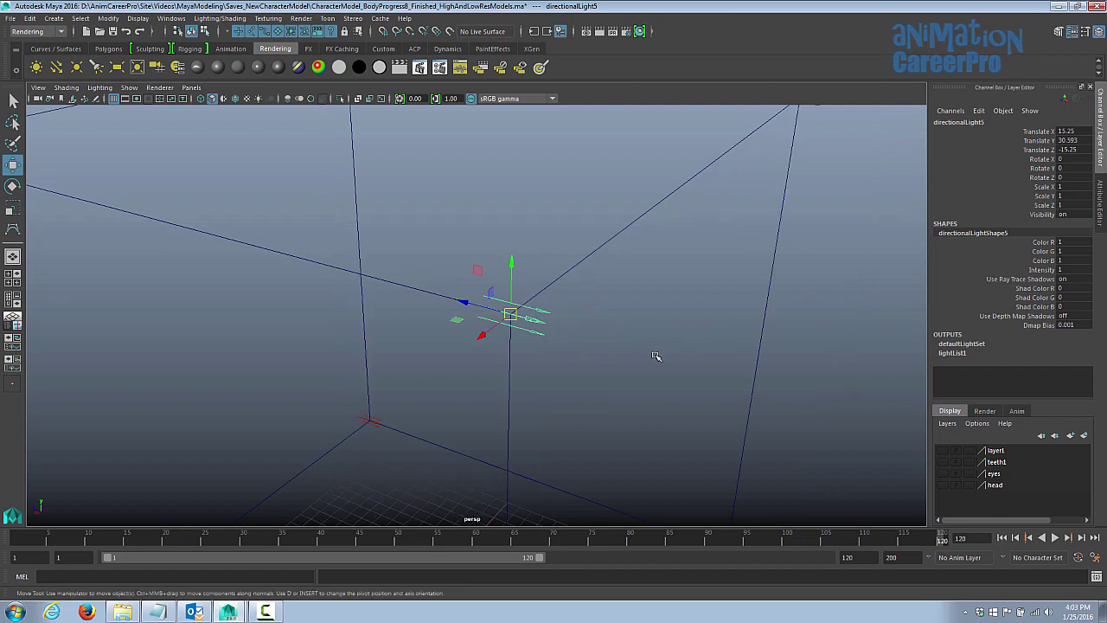
right_click_drag(656, 355, 603, 355, "alt")
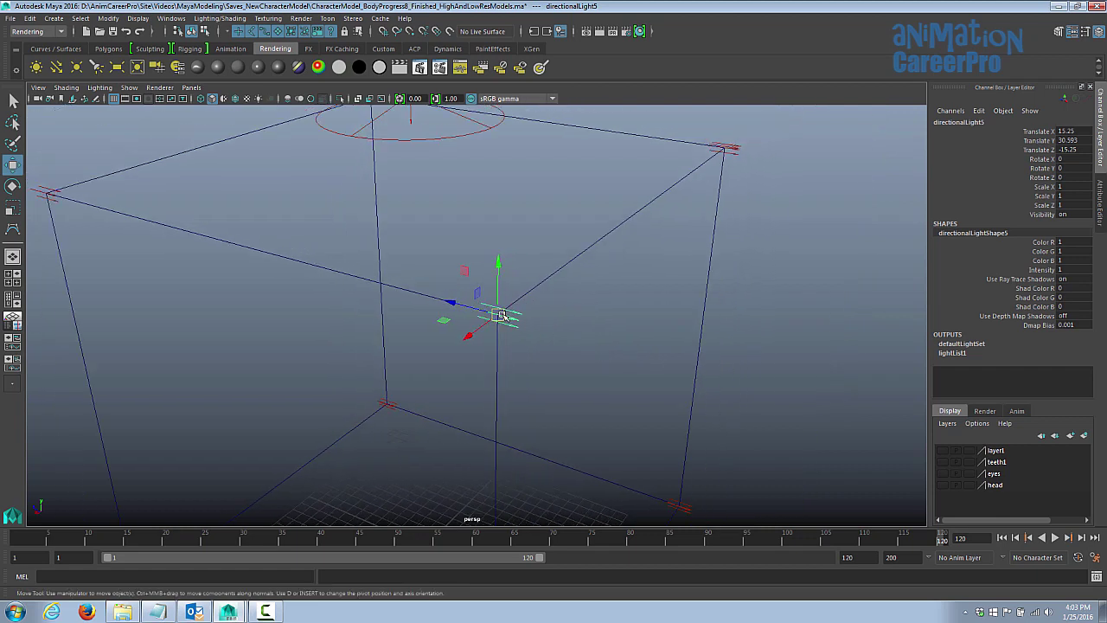
key("e")
left_click_drag(512, 340, 539, 332)
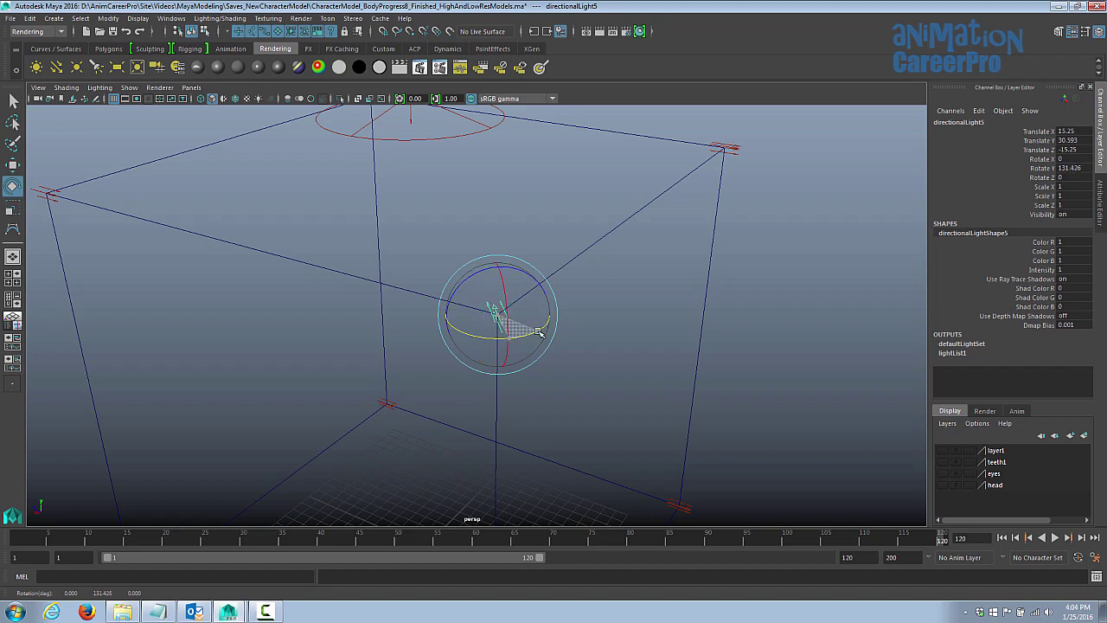
left_click_drag(538, 332, 471, 264, "alt")
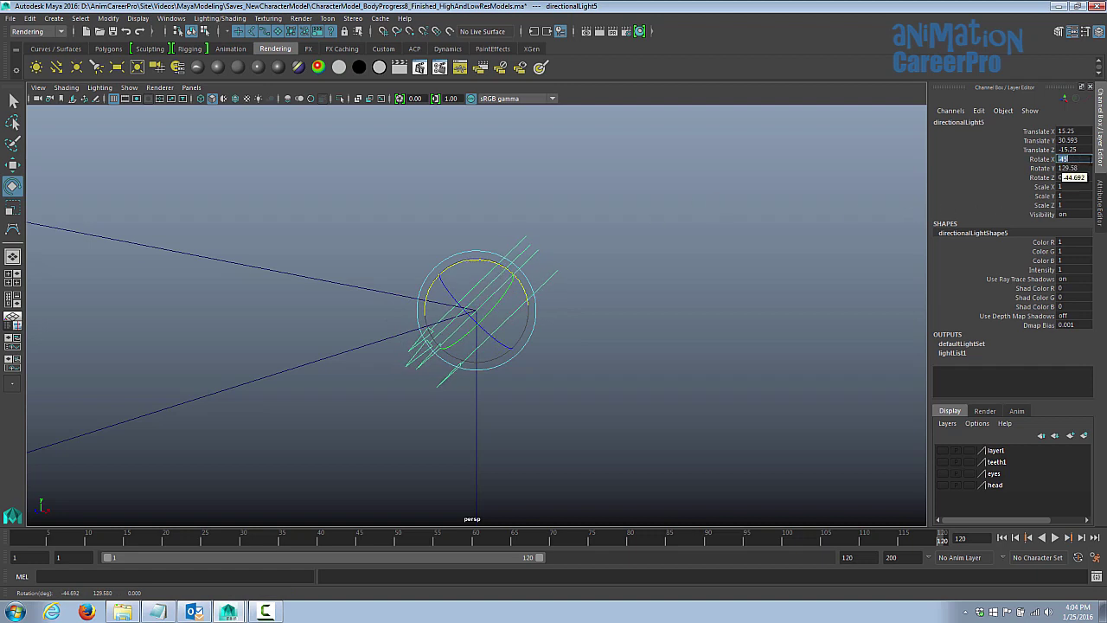
Aim the directional light at the top corner X -15.25, Z -15.25 into the box with Rotate Y -130 and Rotate X -45.
middle_click_drag(590, 278, 814, 299, "alt")
right_click_drag(643, 319, 324, 320, "alt")
left_click_drag(324, 320, 303, 285, "alt")
middle_click_drag(304, 285, 261, 358, "alt")
left_click(639, 212)
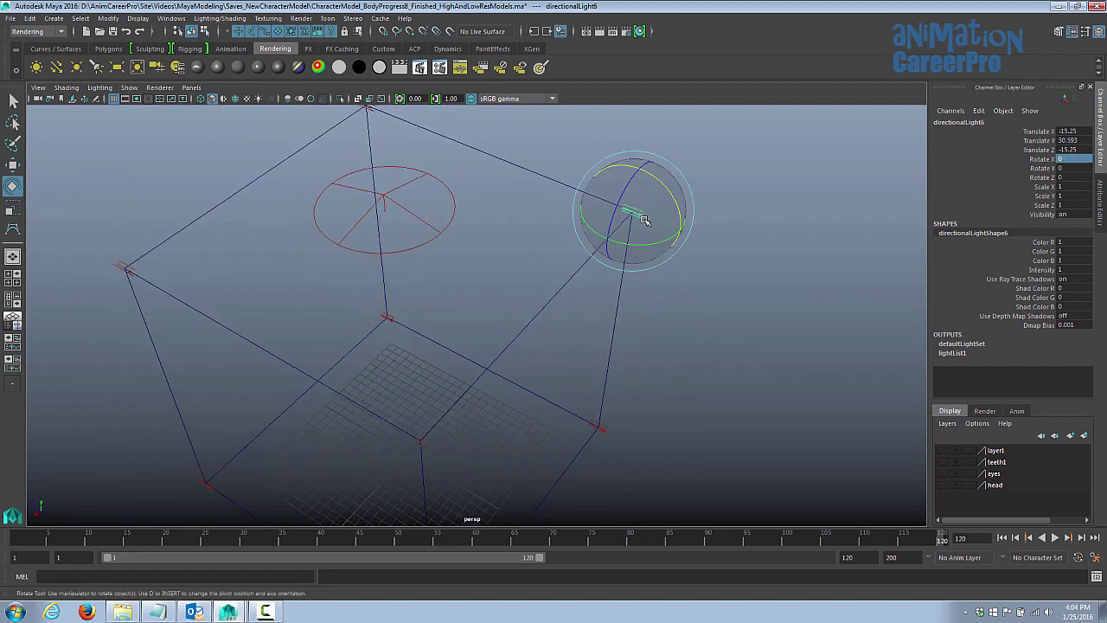
key("f")
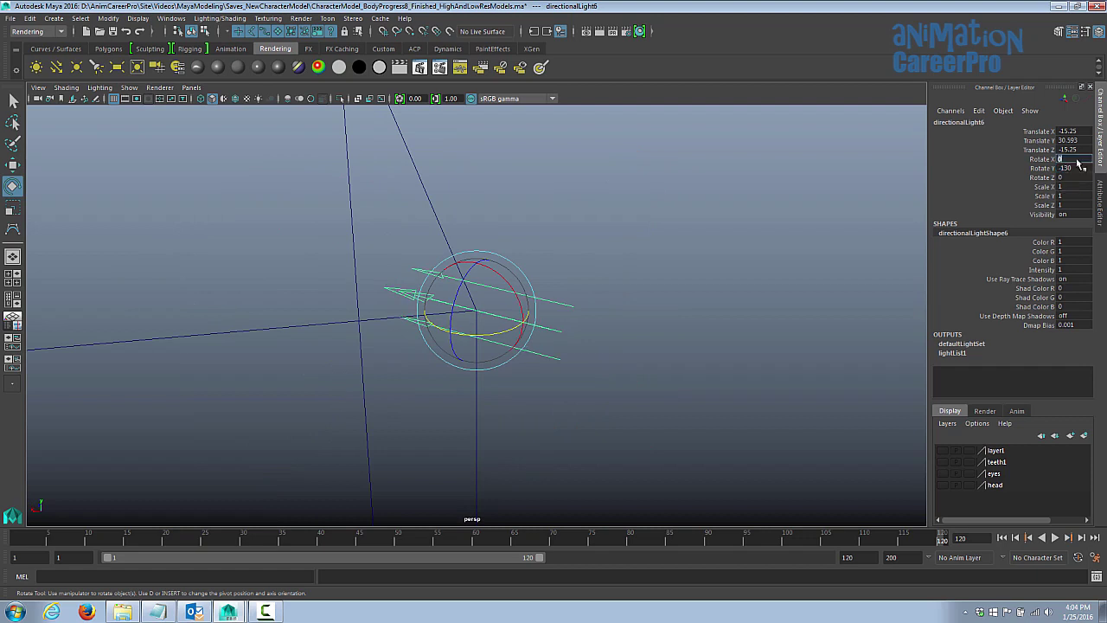
key("Return")
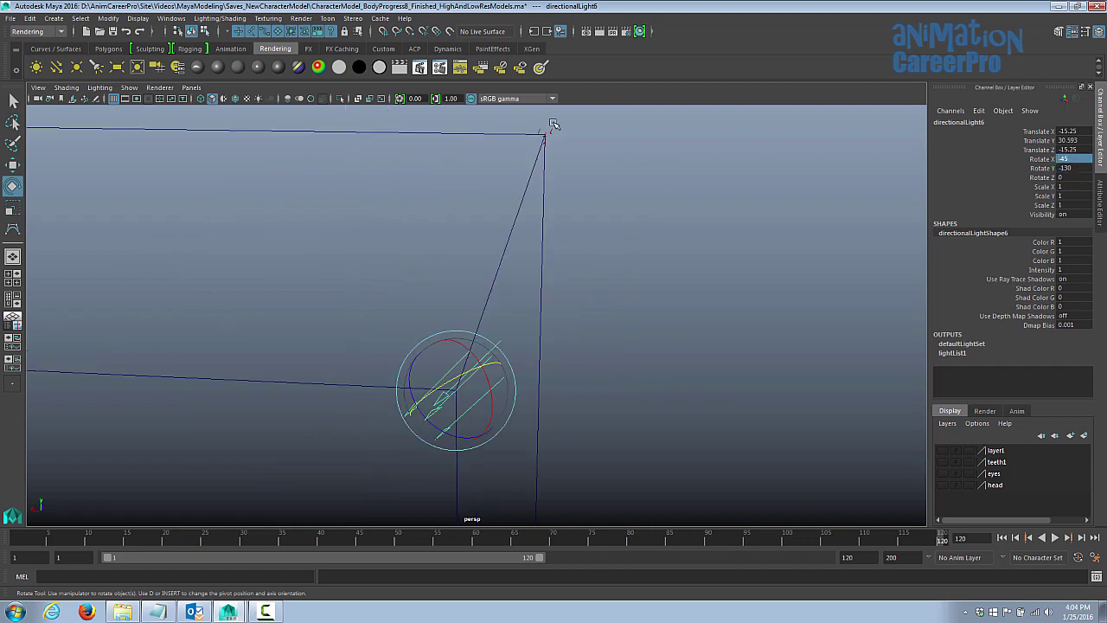
Aim the directional light at the top corner X -15.25, Z 15.25 into the box by rotating it about Y and setting Rotate X to -45.
left_click(551, 126)
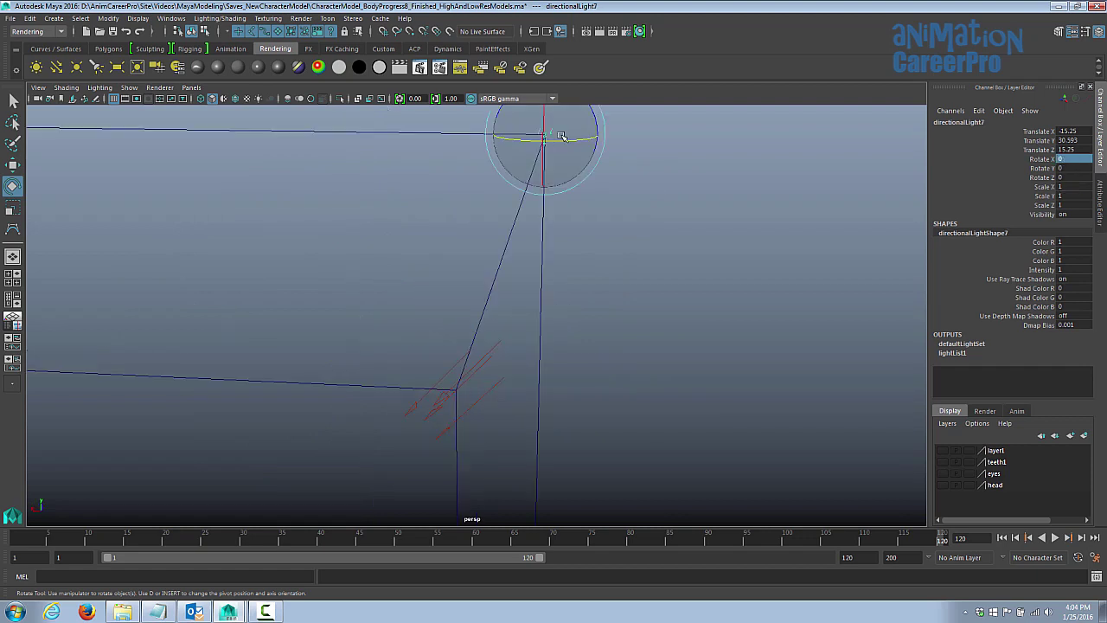
key("f")
left_click_drag(625, 295, 601, 340, "alt")
right_click_drag(601, 340, 218, 334, "alt")
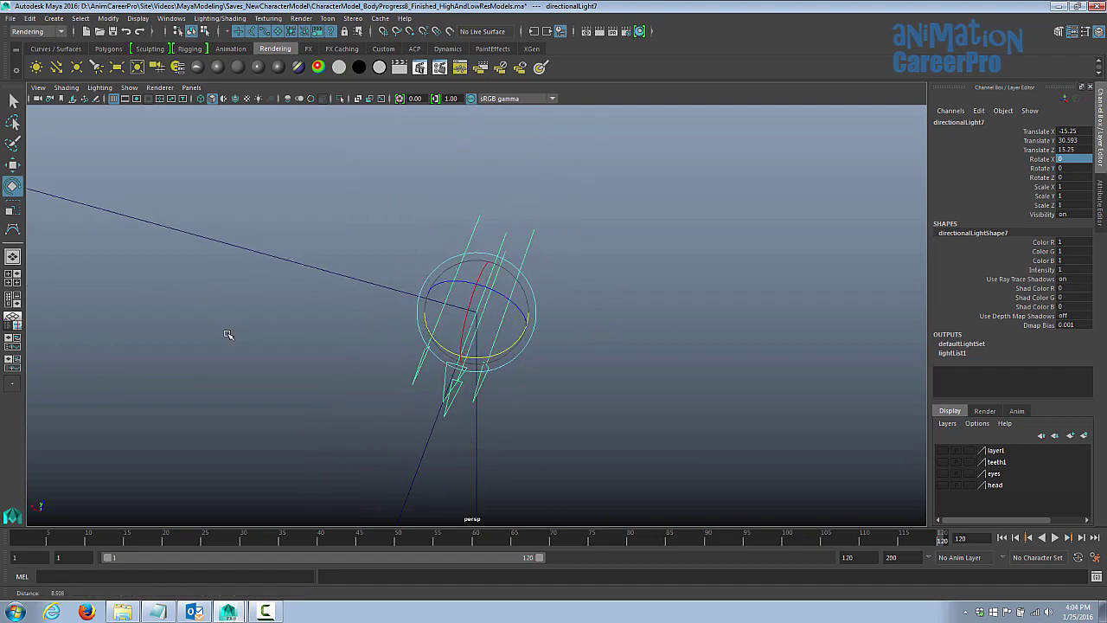
left_click_drag(517, 343, 471, 351)
middle_click_drag(472, 352, 497, 351)
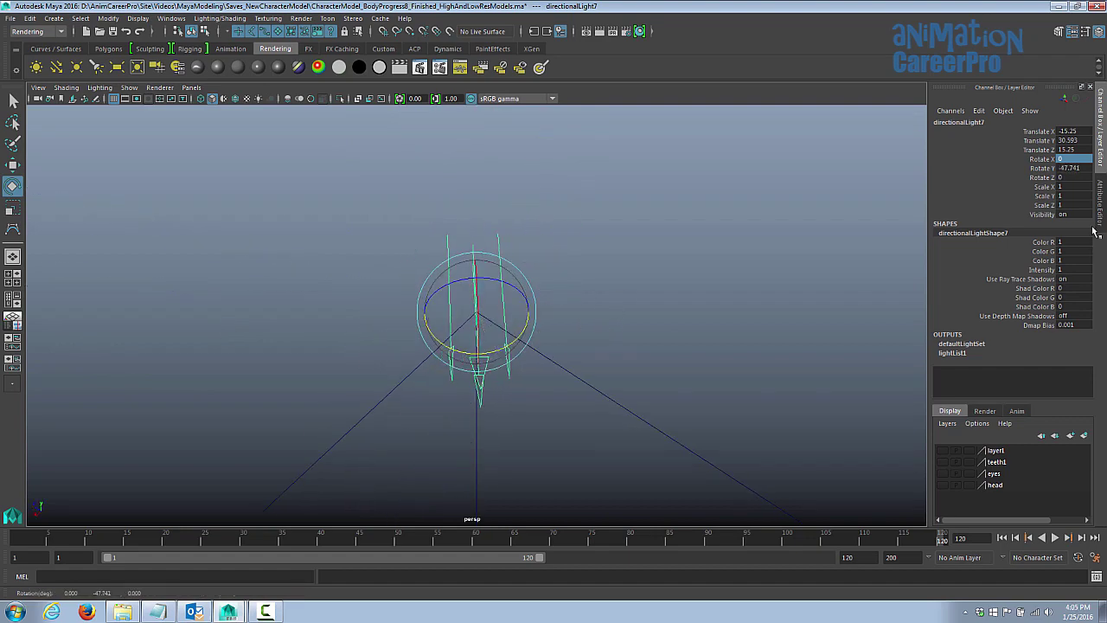
type("5")
key("Return")
left_click(1073, 160)
type("-45")
key("Return")
Aim the directional light at the top corner X 15.25, Z 15.25 into the box with Rotate Y 45 and Rotate X -45.
left_click_drag(554, 269, 260, 276, "alt")
middle_click_drag(259, 276, 510, 333, "alt")
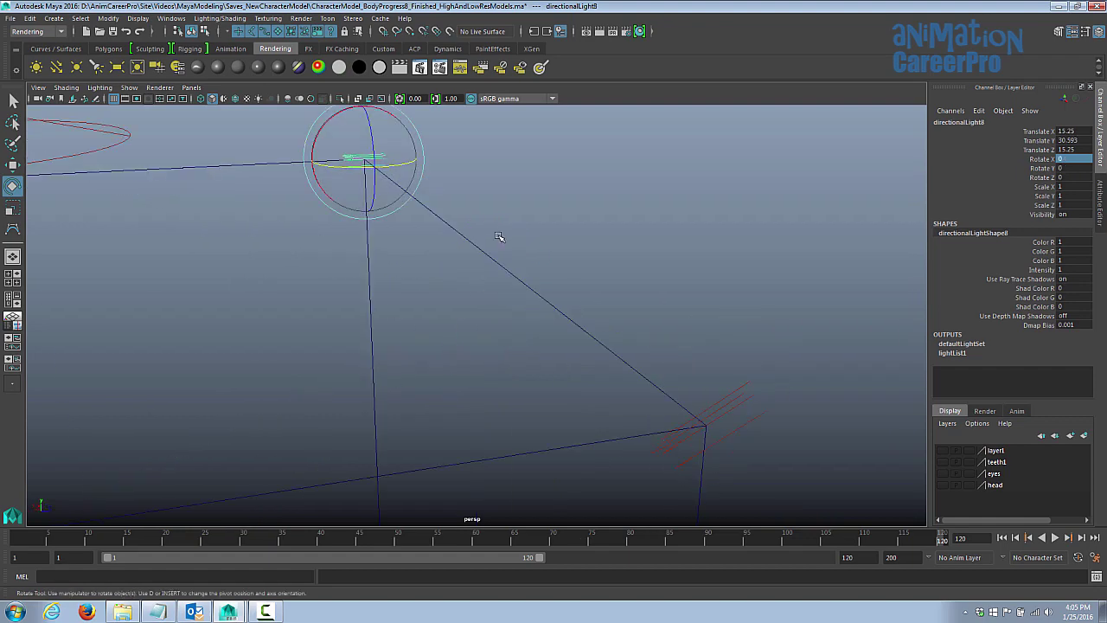
key("f")
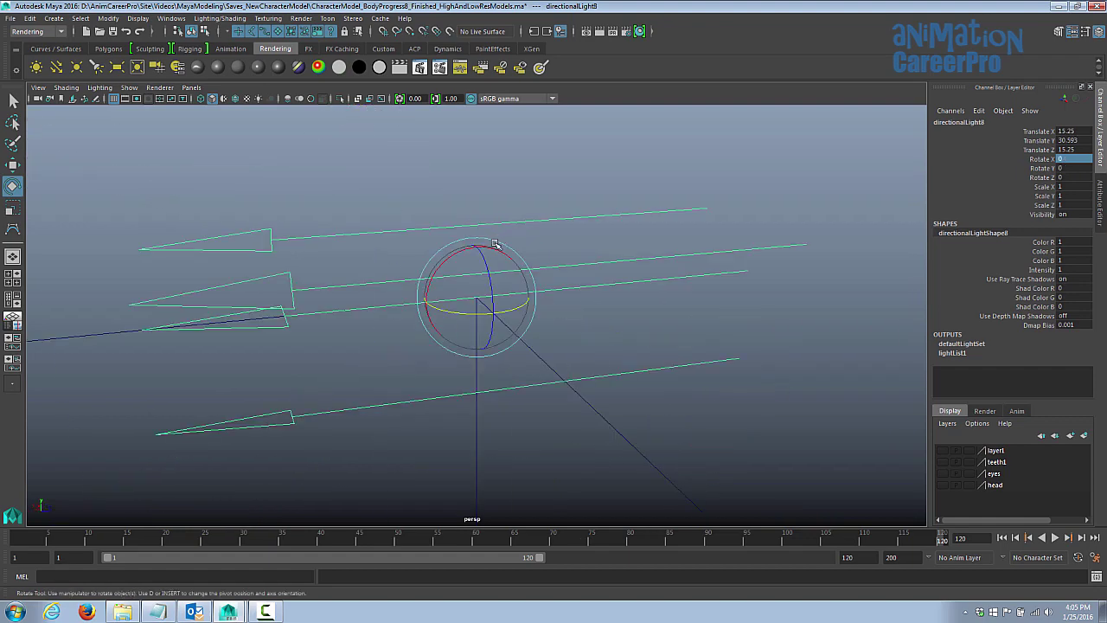
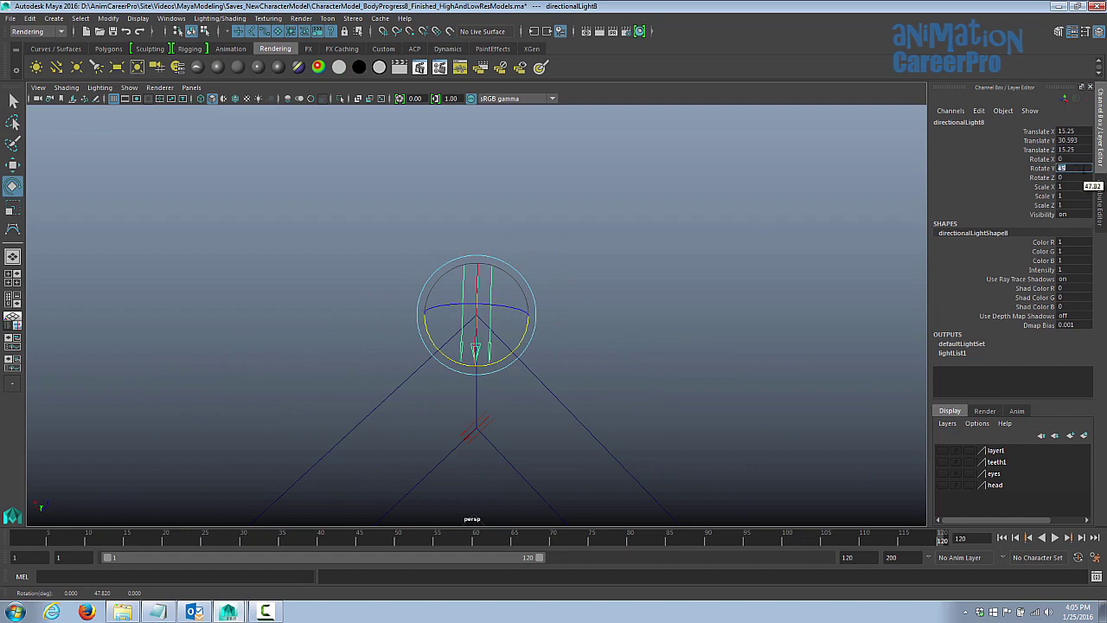
left_click(1082, 160)
type("-45")
key("Return")
Aim the directional light at the bottom corner X 15.25, Z 15.25 into the box with Rotate Y 45 and Rotate X 45.
left_click_drag(420, 359, 314, 401, "alt")
right_click_drag(314, 401, 484, 239, "alt")
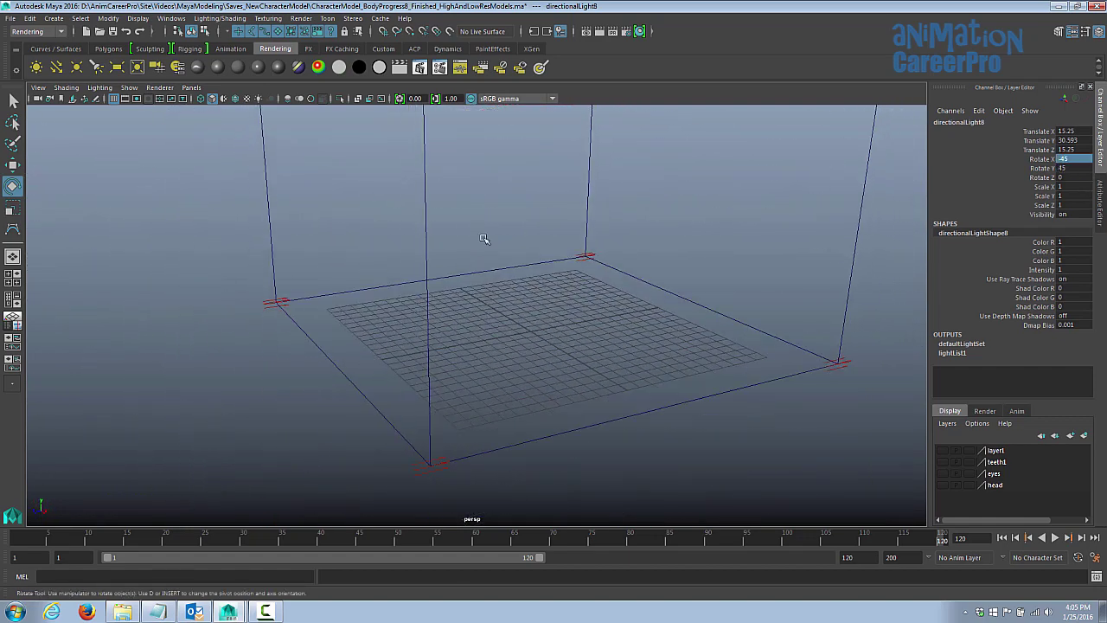
left_click(435, 463)
key("f")
left_click_drag(481, 414, 289, 385)
left_click(1078, 168)
type("45")
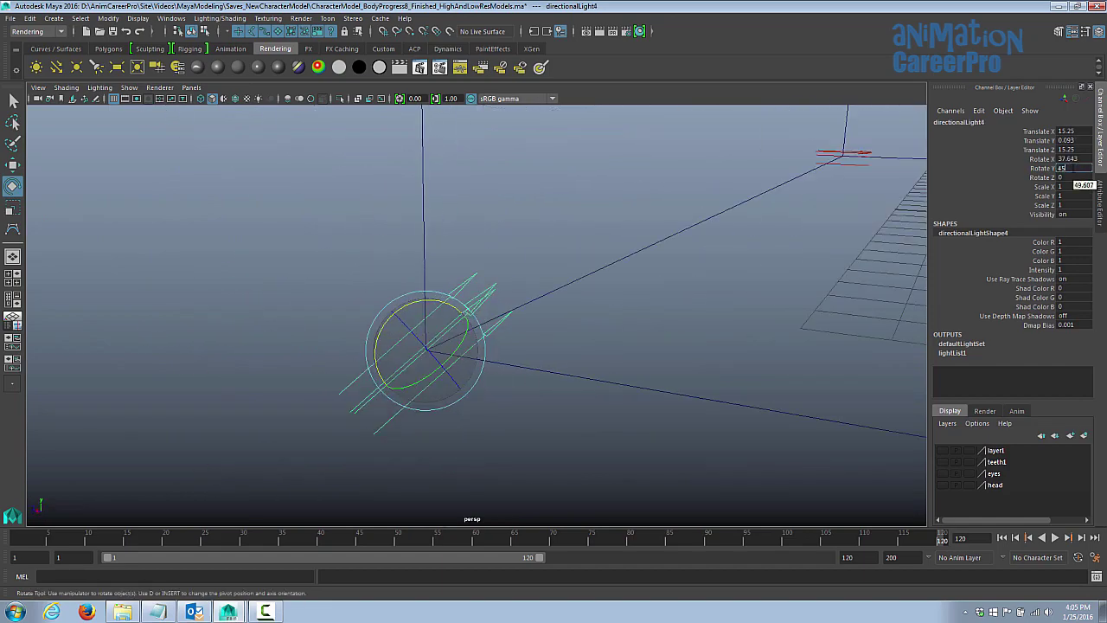
key("Return")
left_click(1081, 160)
type("45")
key("Return")
Aim the directional light at the bottom corner X 15.25, Z -15.232 into the box with Rotate Y 130 and an upward tilt about X.
right_click_drag(744, 320, 635, 354, "alt")
left_click_drag(635, 354, 722, 390, "alt")
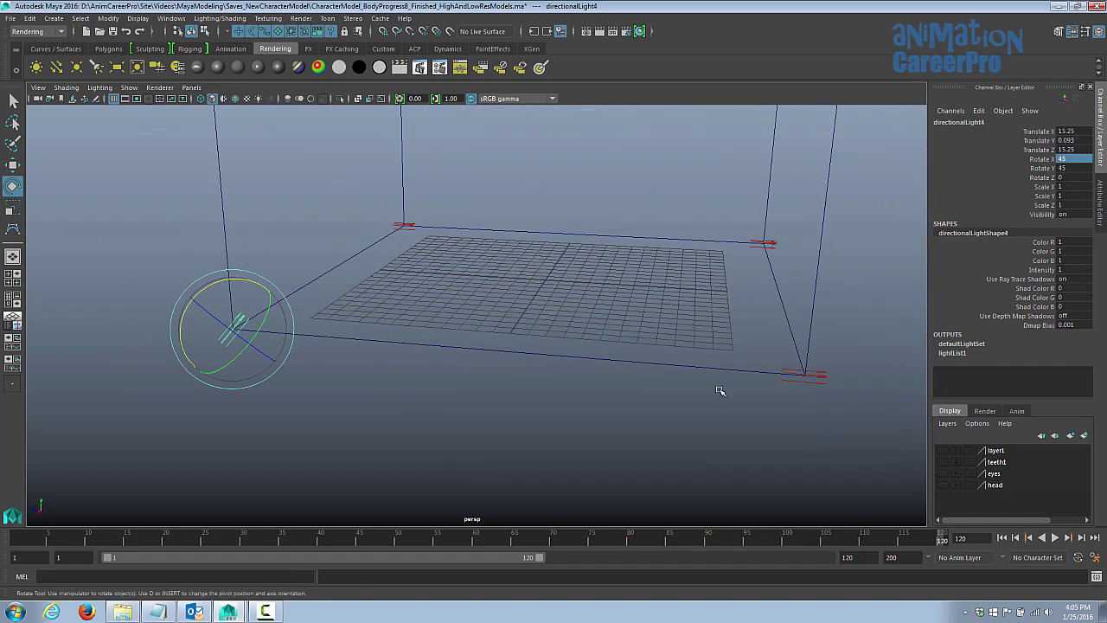
middle_click_drag(721, 390, 644, 394, "alt")
left_click_drag(668, 362, 725, 411)
left_click_drag(717, 373, 618, 468, "alt")
left_click_drag(539, 466, 720, 301)
left_click(1075, 168)
type("130")
key("Return")
left_click_drag(669, 262, 688, 298)
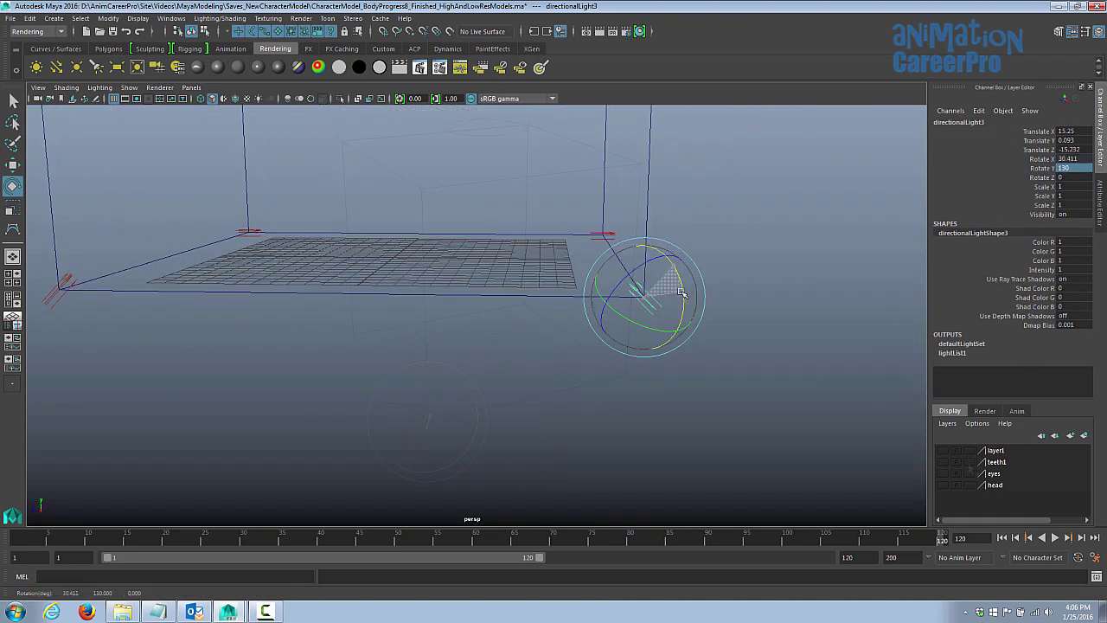
left_click(1079, 160)
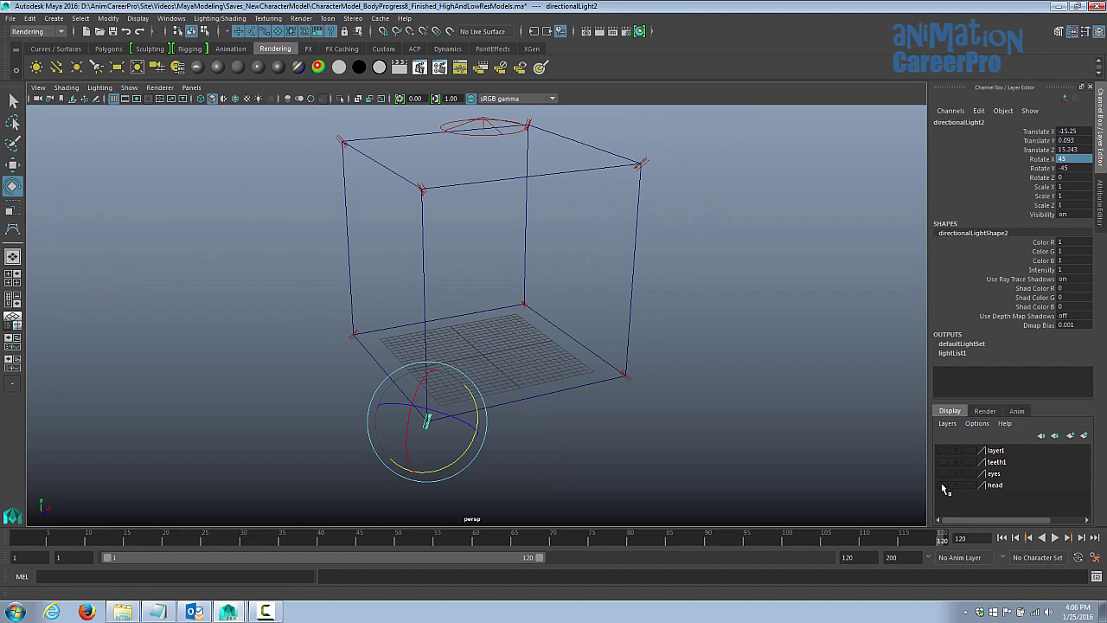
Show the head, eyes and layer1 layers and render the current frame of the character.
left_click(944, 486)
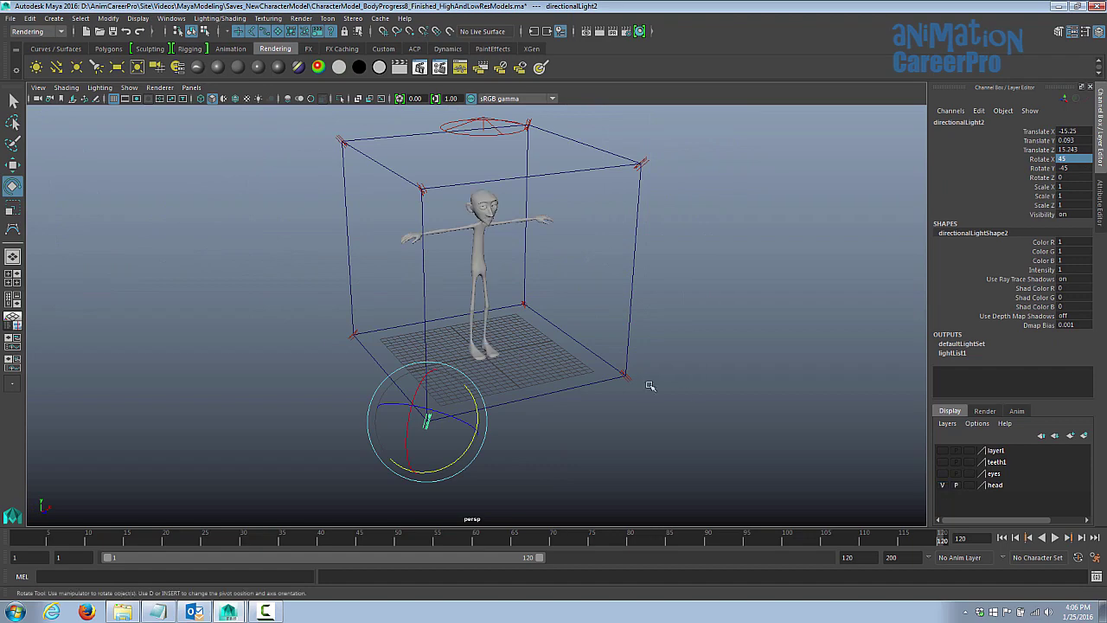
left_click_drag(682, 371, 662, 425, "alt")
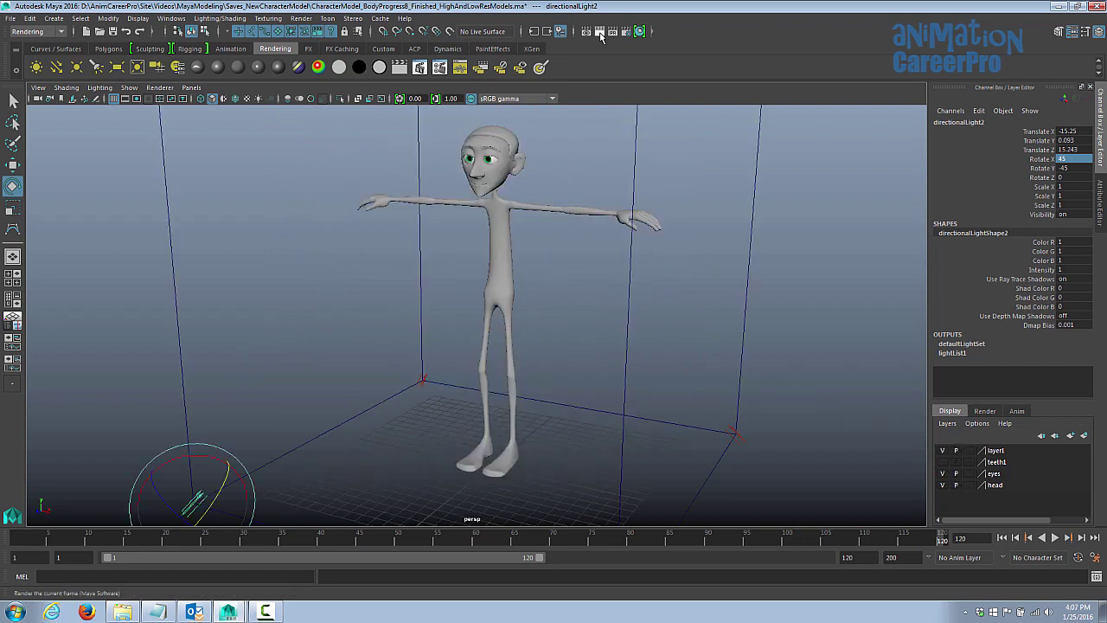
left_click(600, 32)
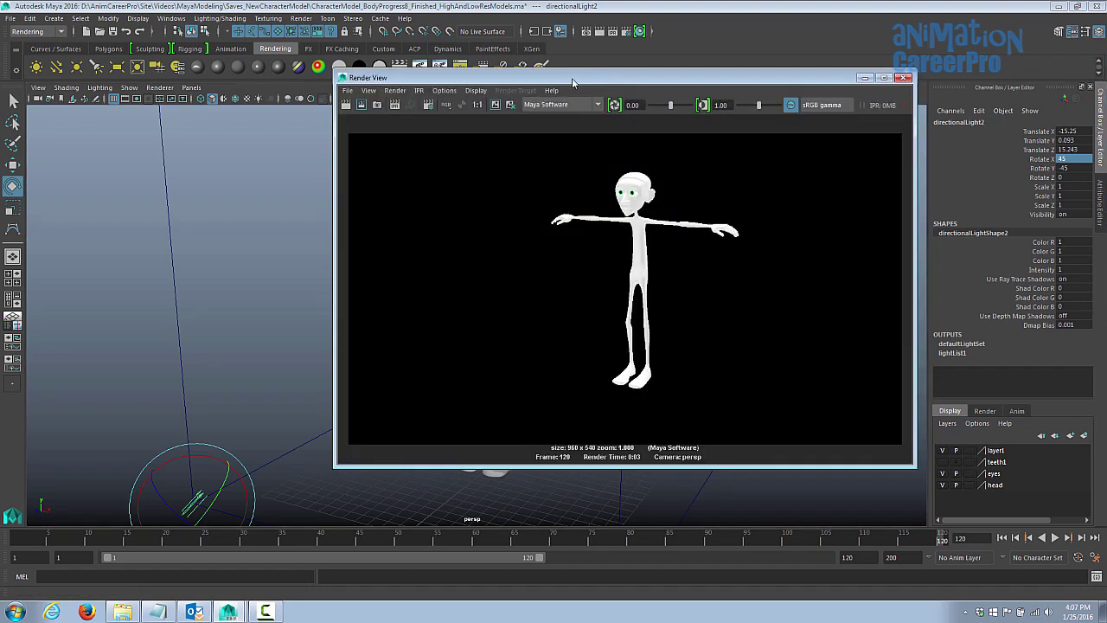
left_click_drag(572, 78, 646, 78)
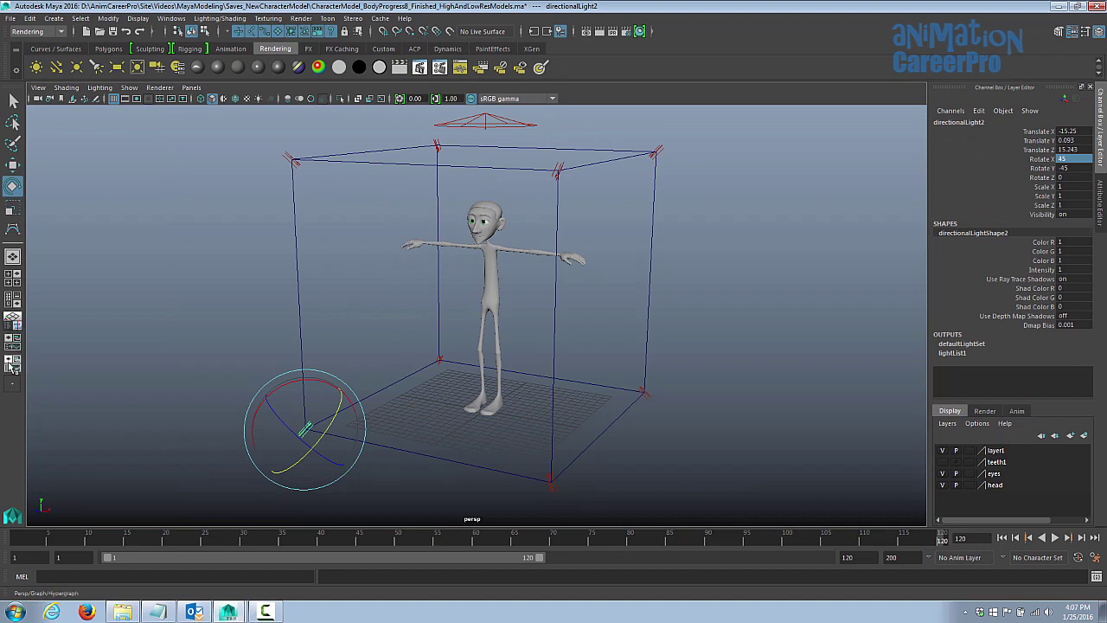
Split the workspace into two side-by-side panes and show the Render View beside the perspective view.
left_click(191, 88)
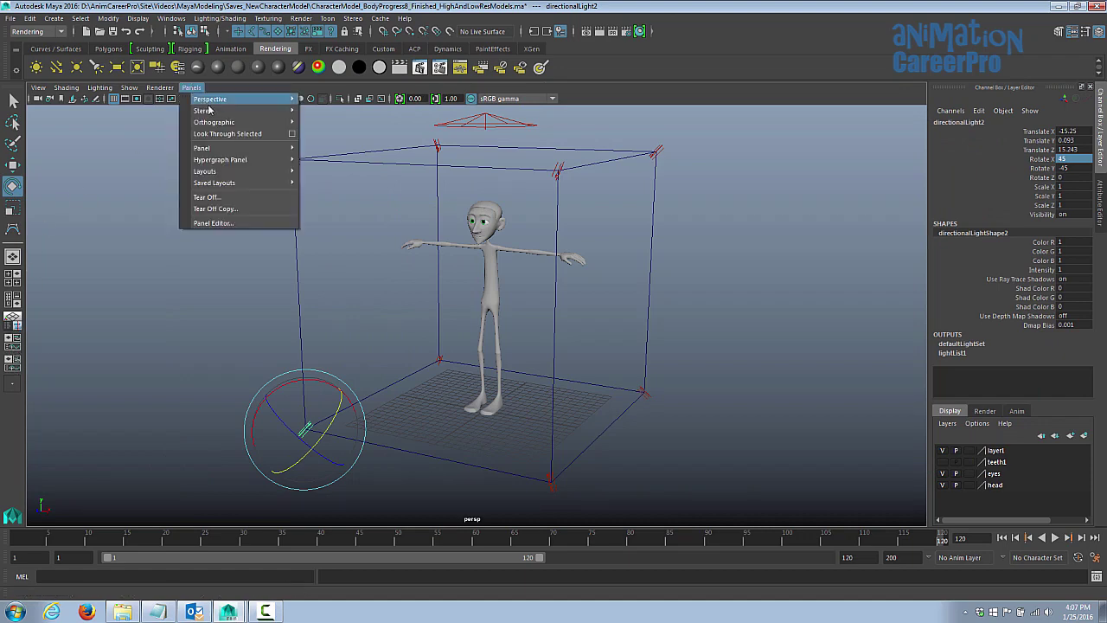
mouse_move(235, 174)
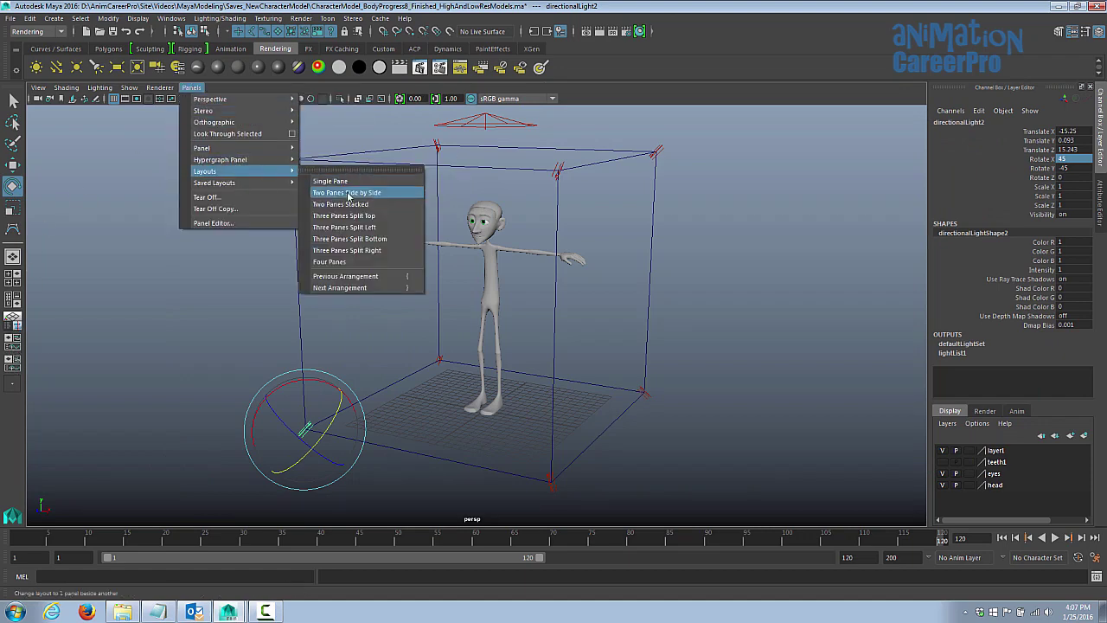
left_click(346, 192)
left_click(644, 87)
mouse_move(716, 153)
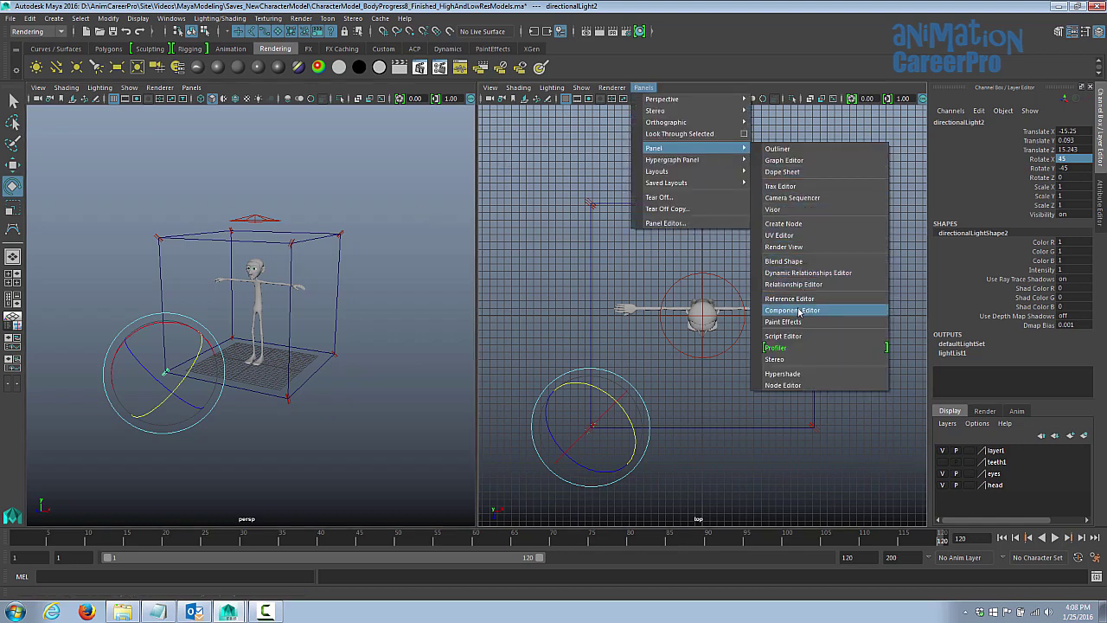
left_click(803, 247)
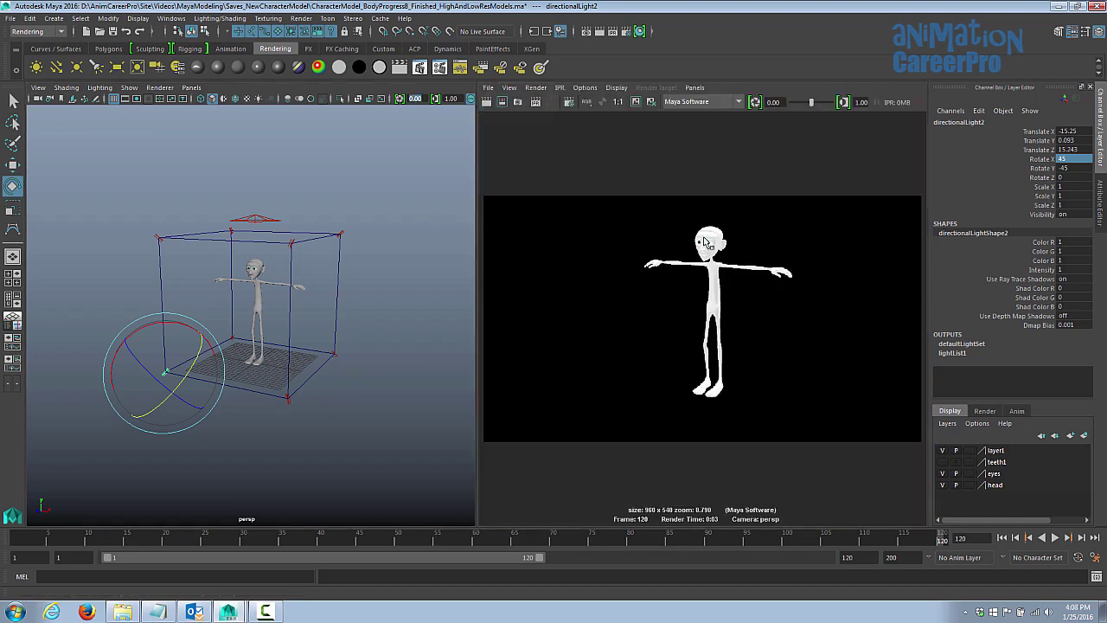
Set the intensity of the directional light at the top rear corner X 15.25, Z -15.25 to 0.2.
right_click_drag(250, 260, 319, 262, "alt")
left_click_drag(319, 262, 329, 289, "alt")
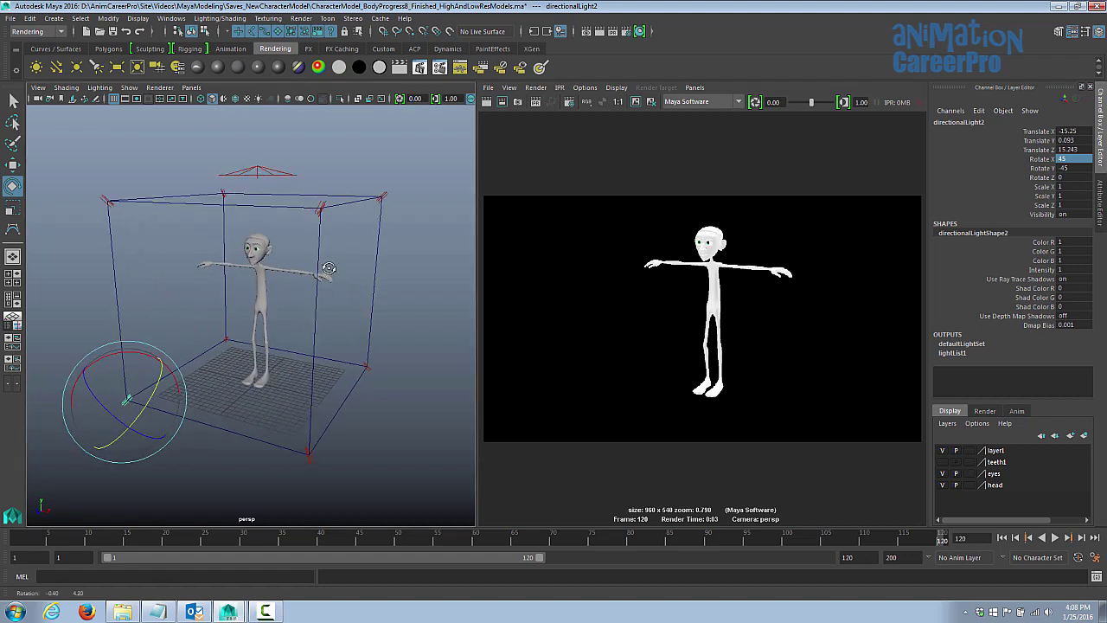
left_click(387, 192)
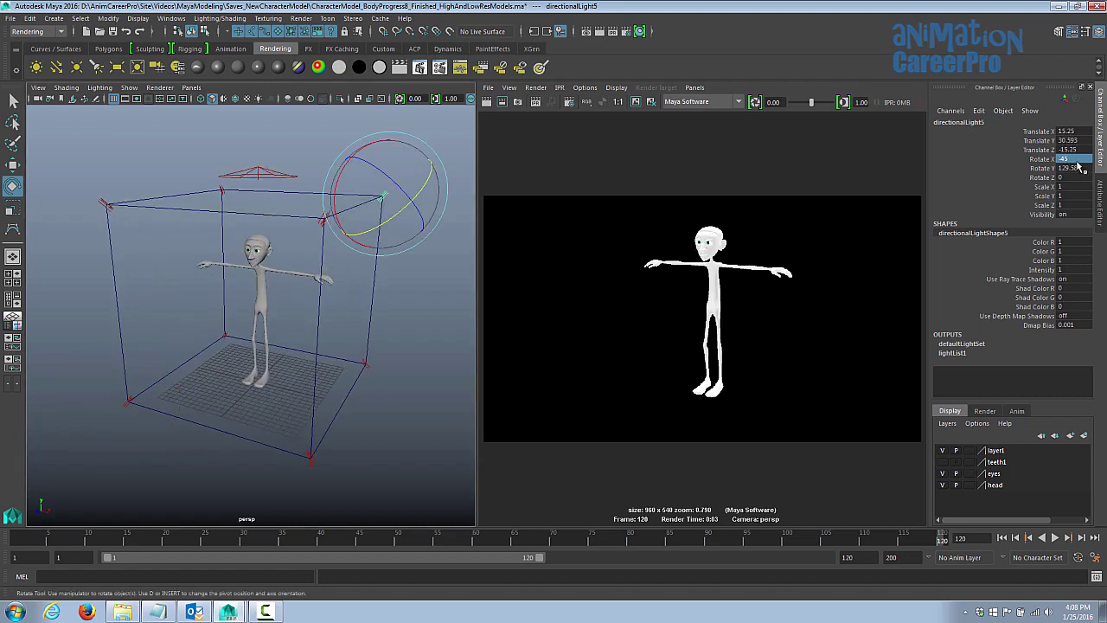
left_click(1101, 218)
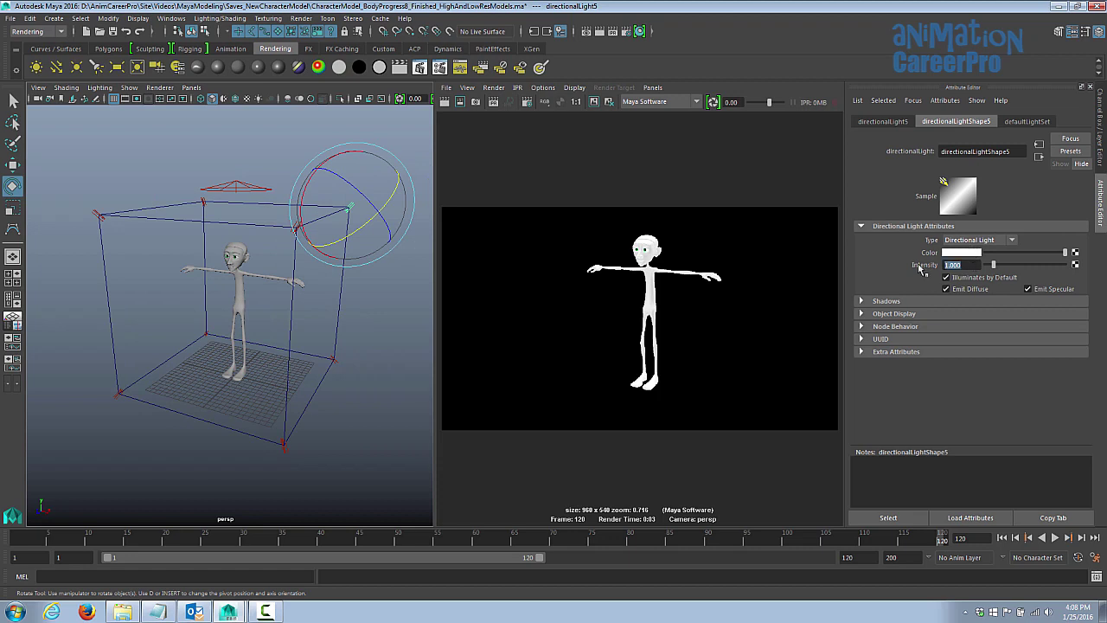
type("0.2")
key("Return")
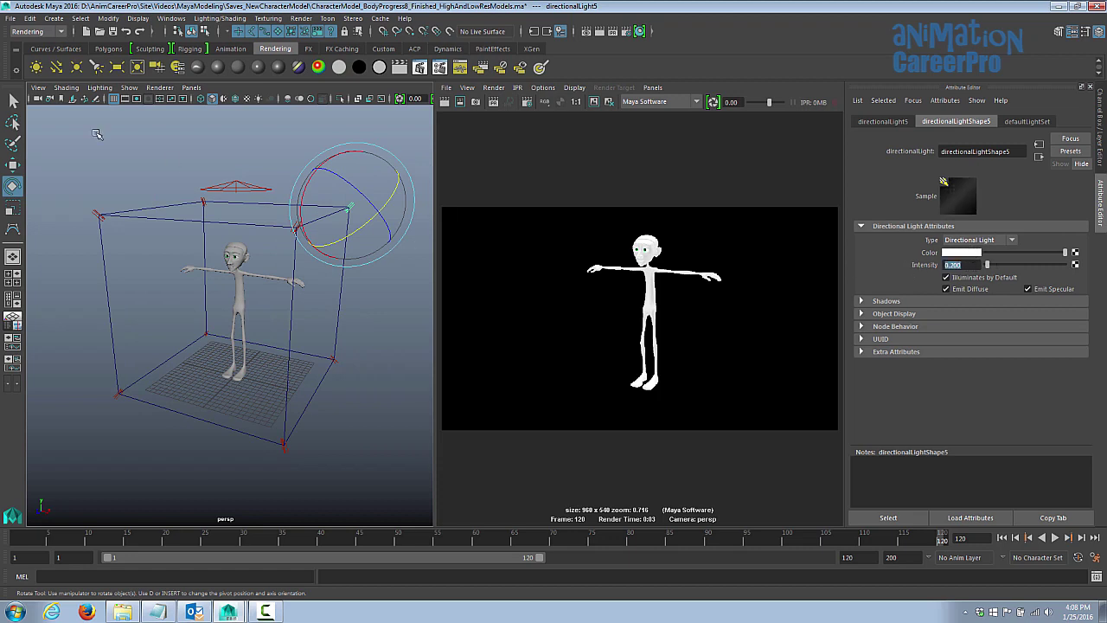
Set the intensity of the two directional lights at the bottom rear corners of the box to 0.2.
left_click(205, 330)
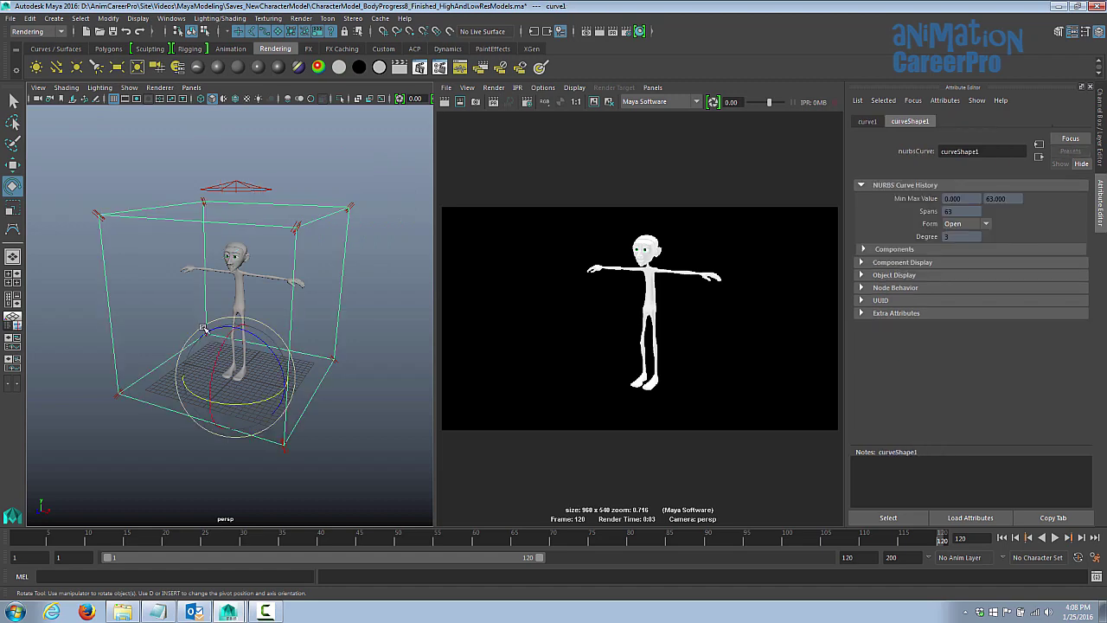
left_click_drag(204, 330, 268, 342, "alt")
left_click(171, 326)
type("0.2")
key("Return")
left_click_drag(974, 265, 928, 268)
left_click(302, 324)
type("0.2")
key("Return")
Set the intensity of the top front light at X -15.25 and of both bottom front corner lights to 0.5.
left_click(375, 256)
left_click_drag(375, 256, 338, 247, "alt")
left_click(87, 213)
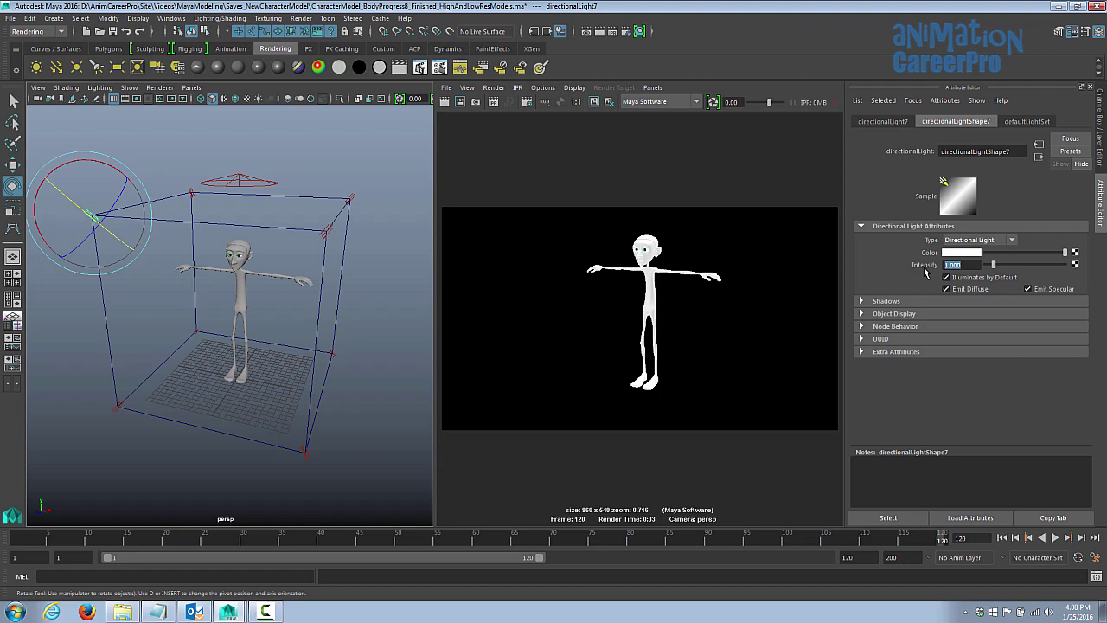
type("0.5")
key("Return")
left_click(119, 409)
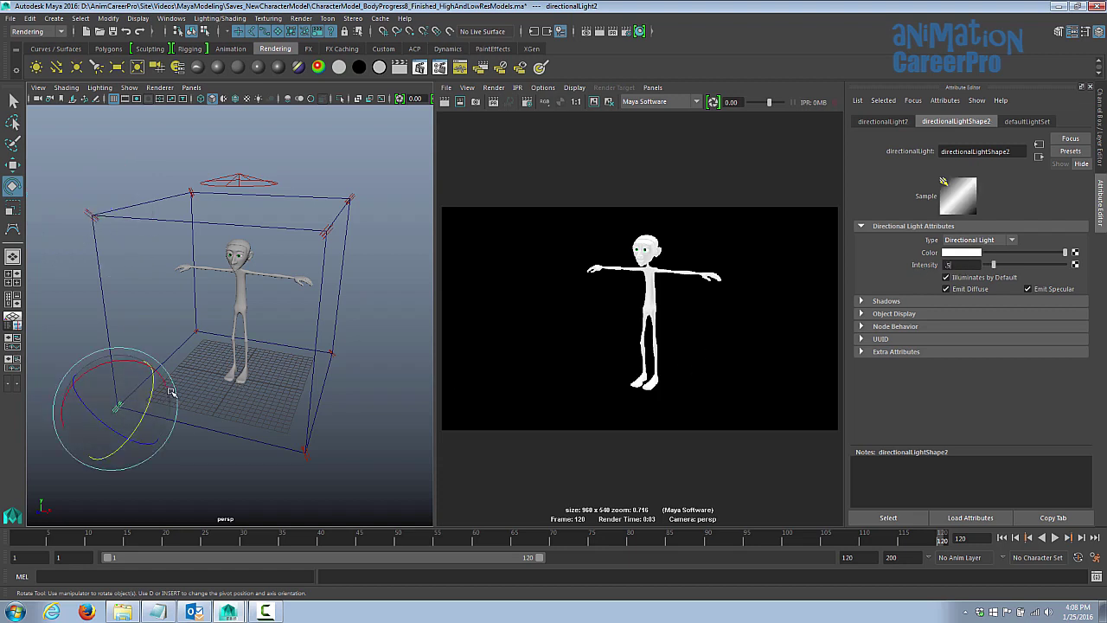
key("Return")
left_click(307, 451)
mouse_move(346, 371)
left_mouse_down("alt")
mouse_move(357, 347)
mouse_move(335, 371)
mouse_move(344, 363)
left_mouse_up("alt")
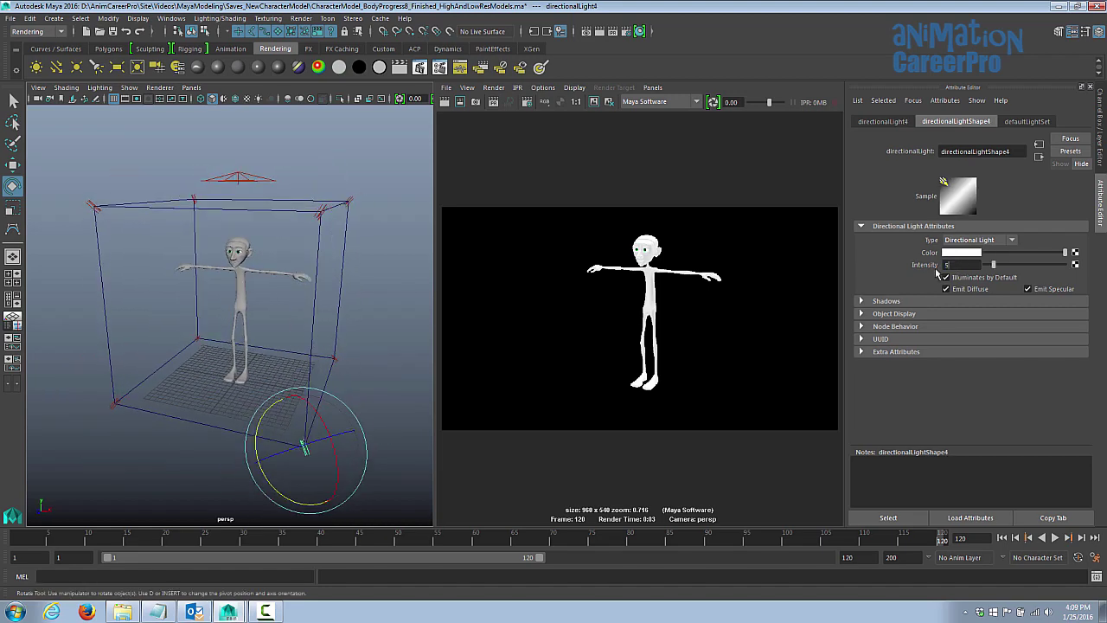
type(".5")
key("Return")
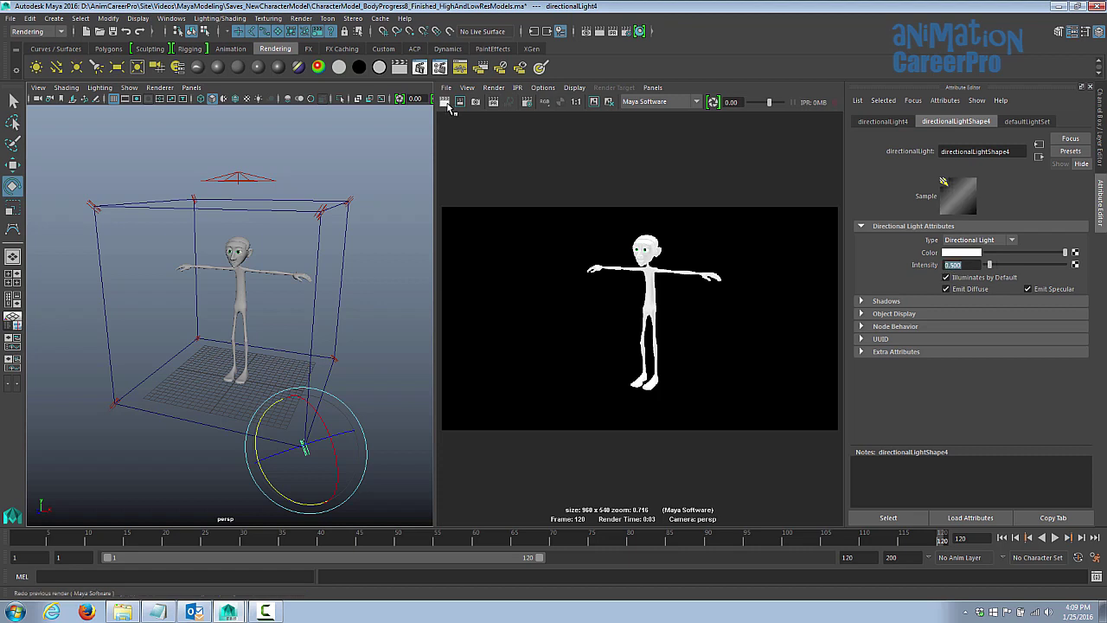
Render the frame again and examine the character's lighting up close.
left_click(447, 103)
scroll(668, 292, "up", 3)
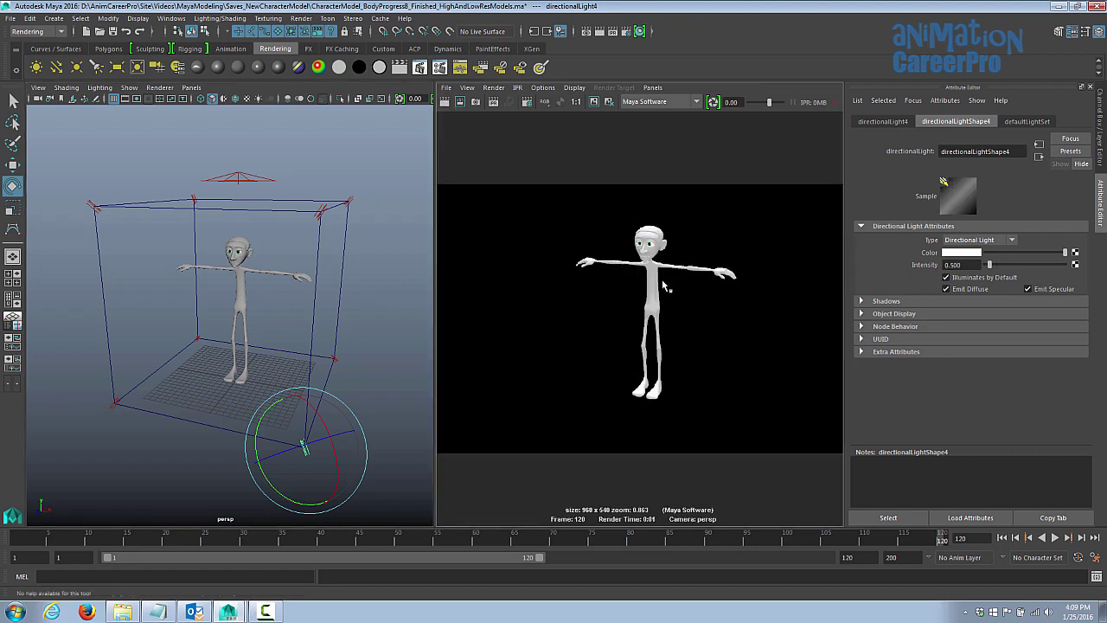
scroll(663, 285, "down", 3)
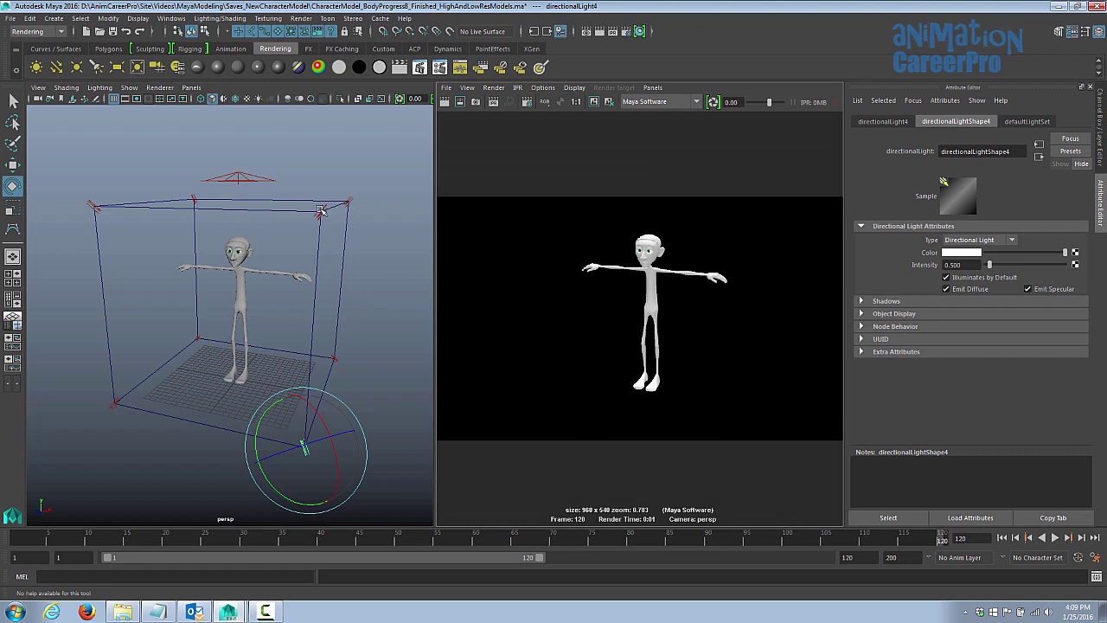
Set the intensity of the directional light at the top front corner X 15.25, Z 15.25 to 0.5.
left_click(324, 207)
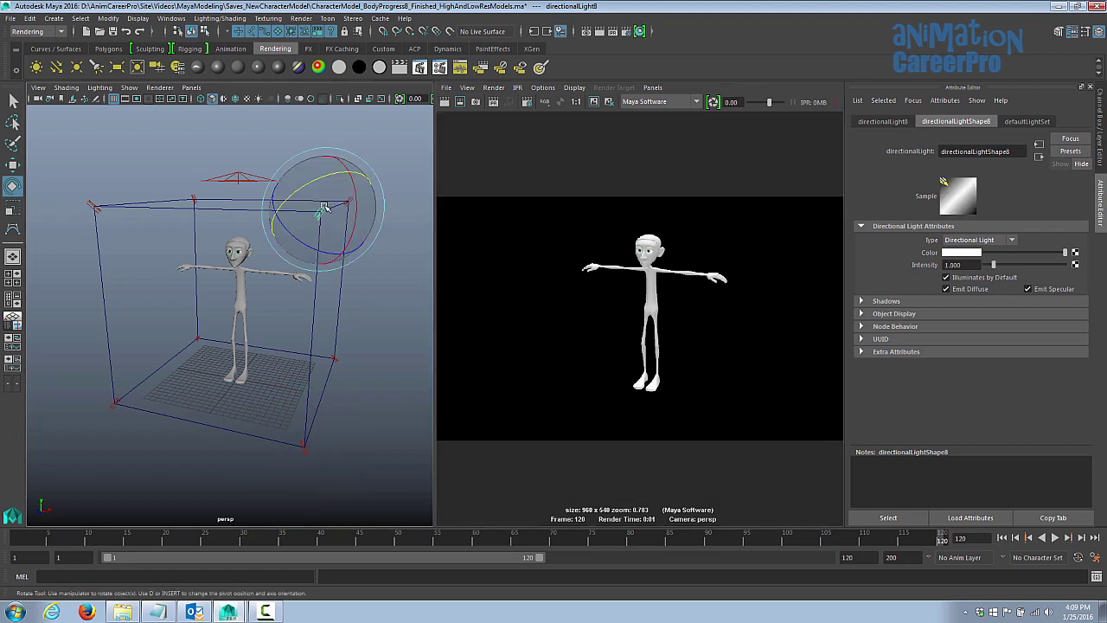
left_click(954, 265)
type(".5")
key("Return")
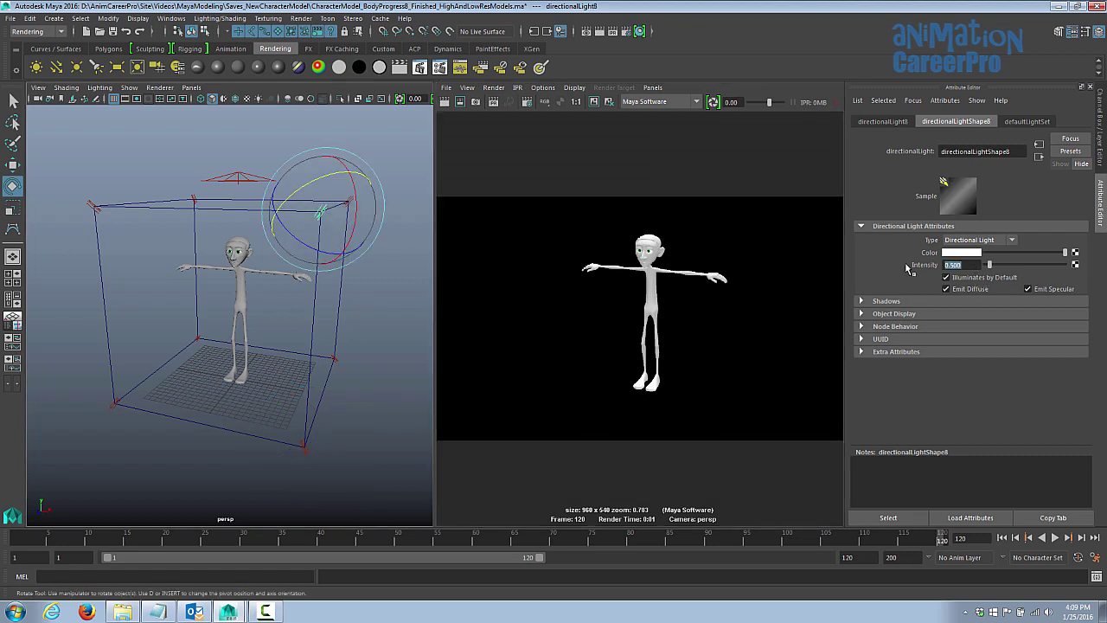
Set the intensity of the directional light at the top front corner X -15.25, Z 15.25 to 0.2 and render the frame again.
left_click(113, 404)
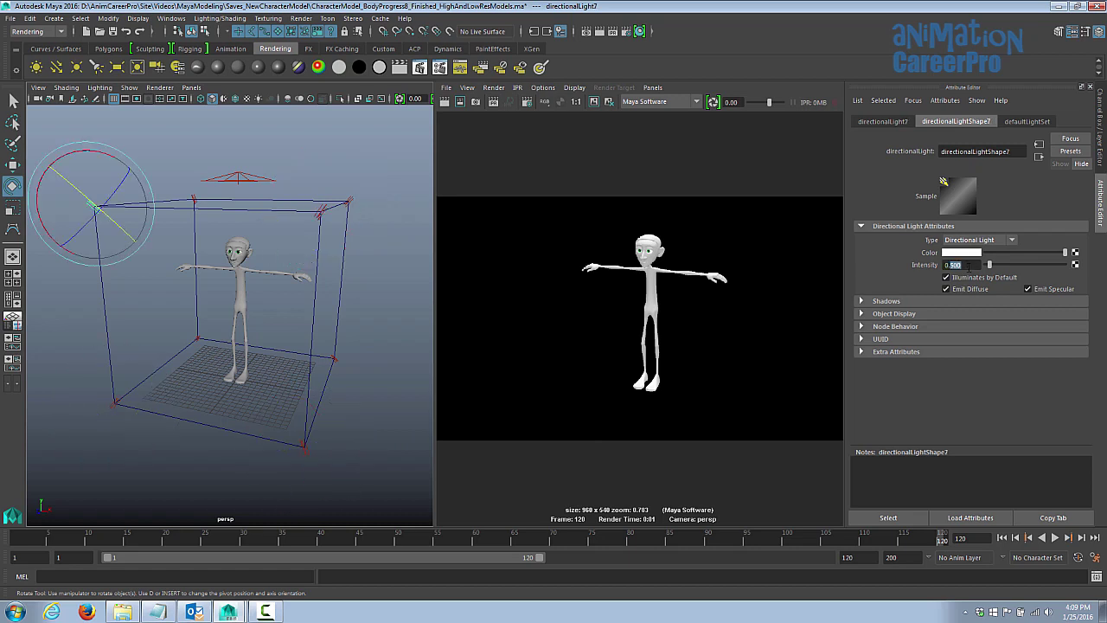
type(".2")
key("Return")
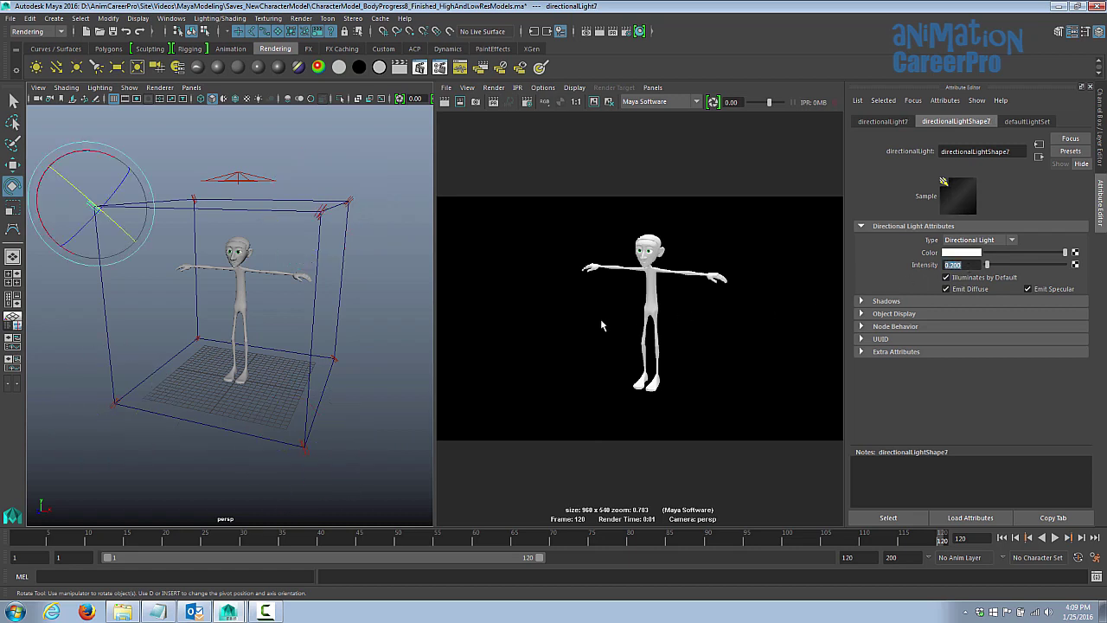
left_click(445, 101)
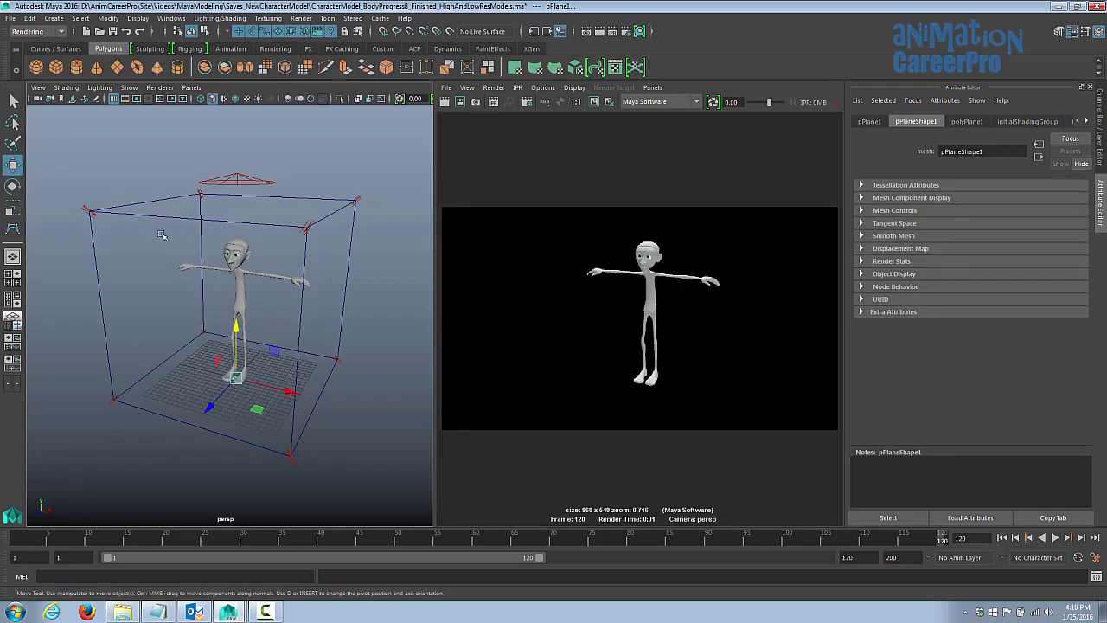
Select the box curve, try moving it along X on its own, and undo the move.
left_click(160, 216)
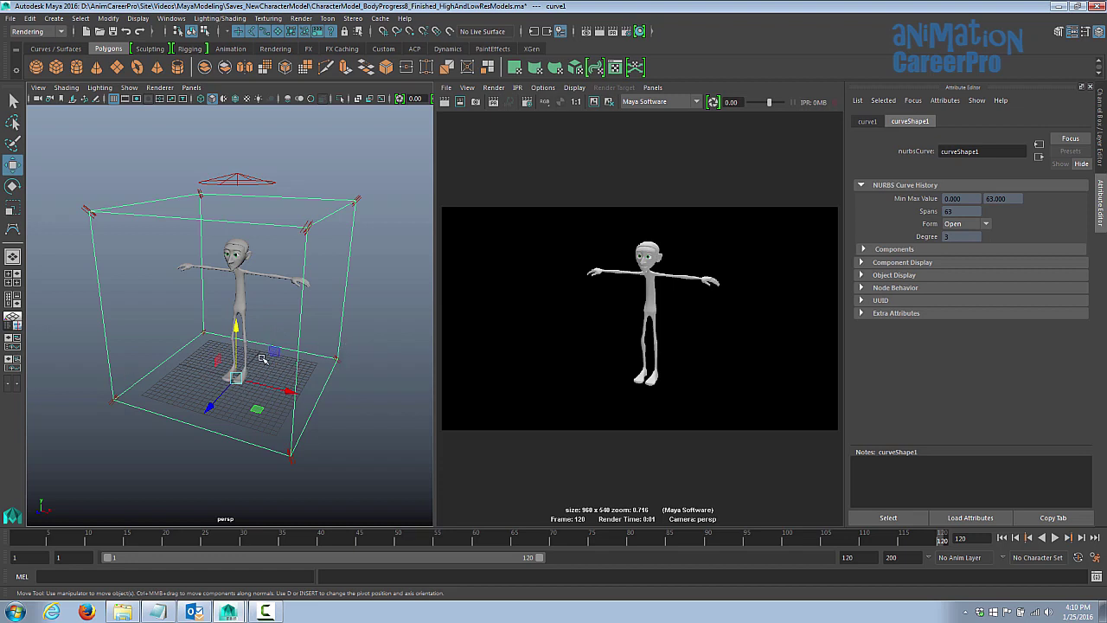
mouse_move(304, 350)
left_mouse_down("alt")
mouse_move(295, 337)
mouse_move(286, 346)
left_mouse_up("alt")
right_click_drag(286, 347, 190, 208, "alt")
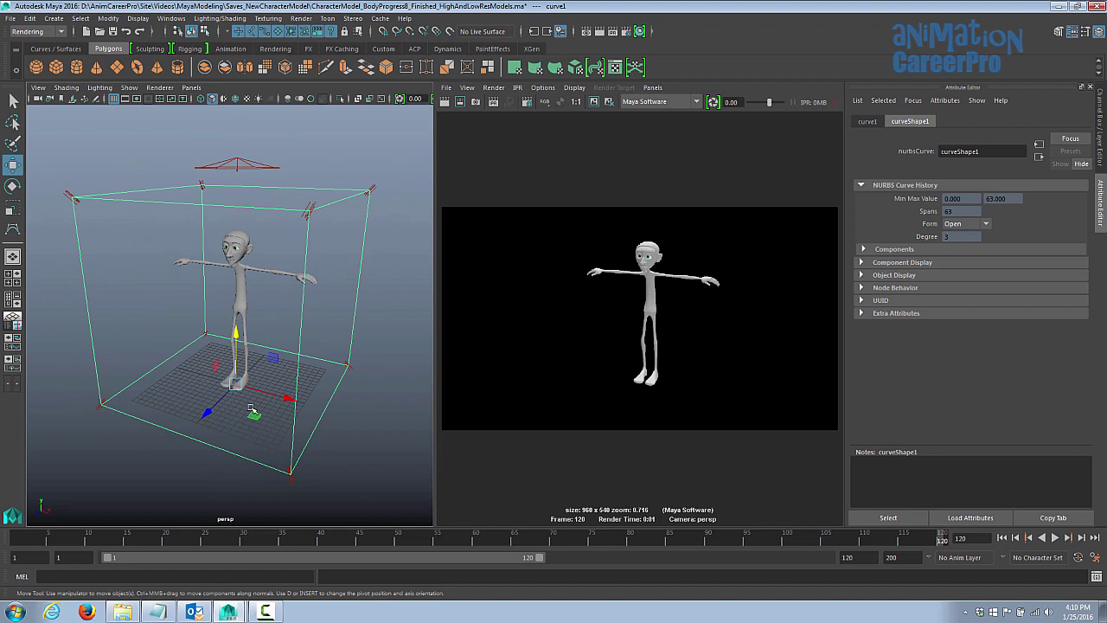
right_click_drag(309, 335, 232, 348, "alt")
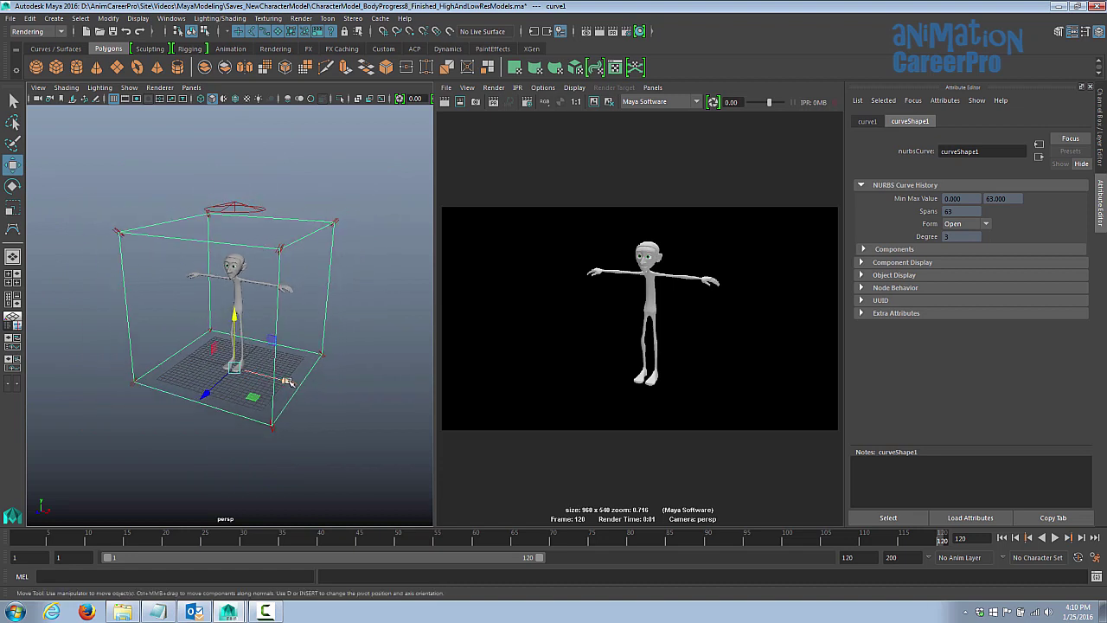
left_click_drag(288, 382, 230, 378)
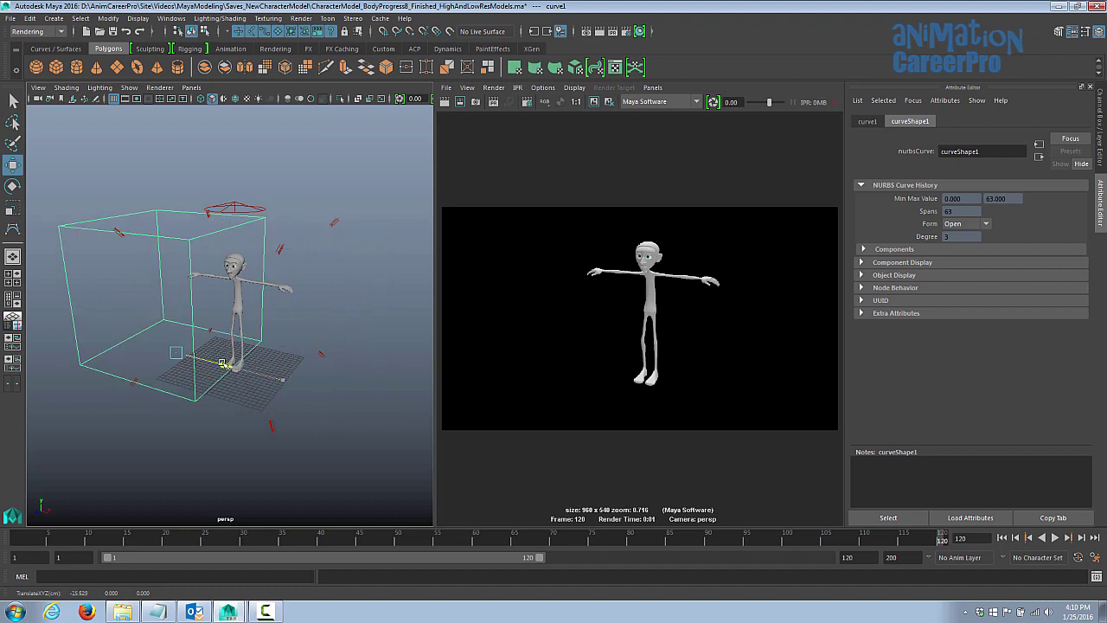
key("ctrl+z")
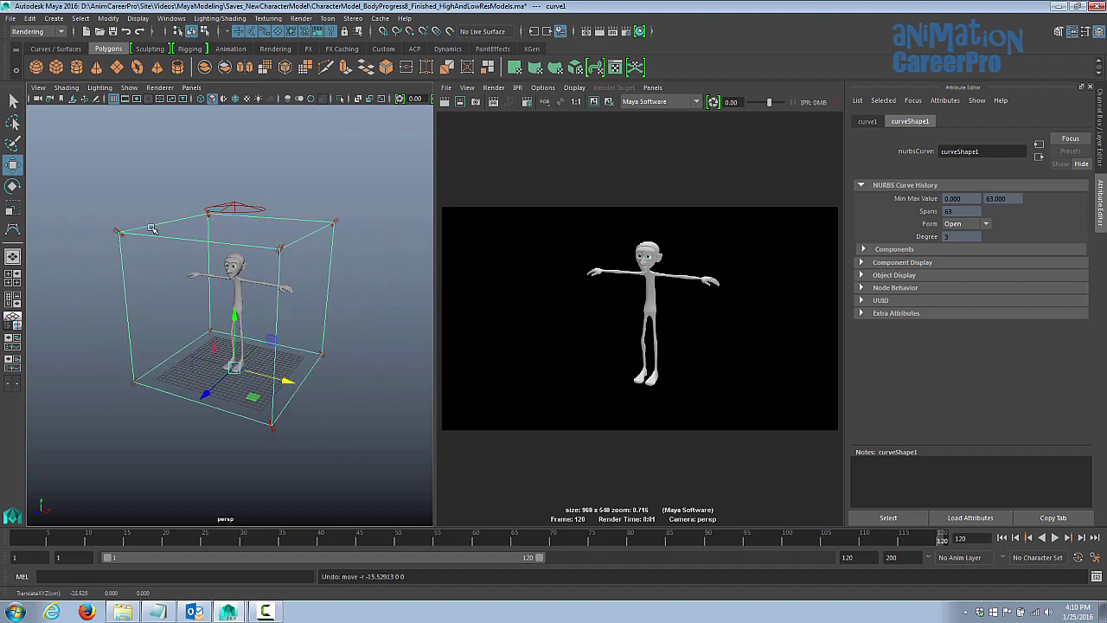
right_click_drag(178, 260, 216, 185, "alt")
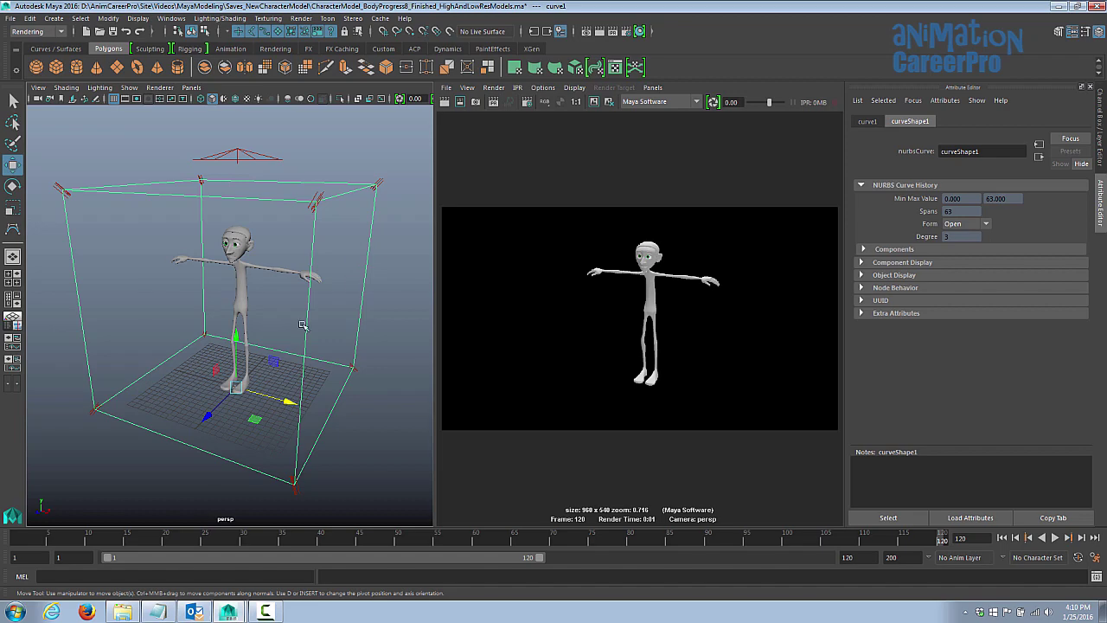
mouse_move(303, 325)
left_mouse_down("alt")
mouse_move(238, 322)
mouse_move(294, 320)
left_mouse_up("alt")
right_click_drag(294, 320, 205, 315, "alt")
mouse_move(277, 319)
left_mouse_down("alt")
mouse_move(235, 317)
mouse_move(276, 319)
left_mouse_up("alt")
right_click_drag(276, 319, 334, 331, "alt")
left_click_drag(334, 331, 324, 334, "alt")
right_click_drag(324, 334, 261, 319, "alt")
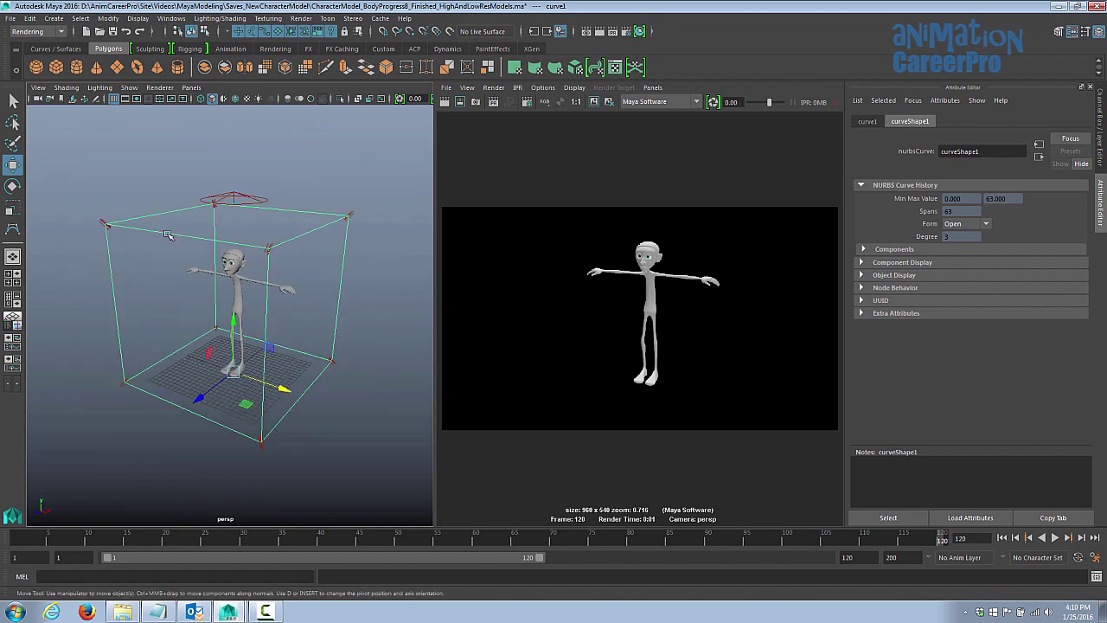
Parent-constrain the directional light at the top front corner X -15.25 to the box curve, with Maintain offset on and all axes constrained.
left_click(96, 217)
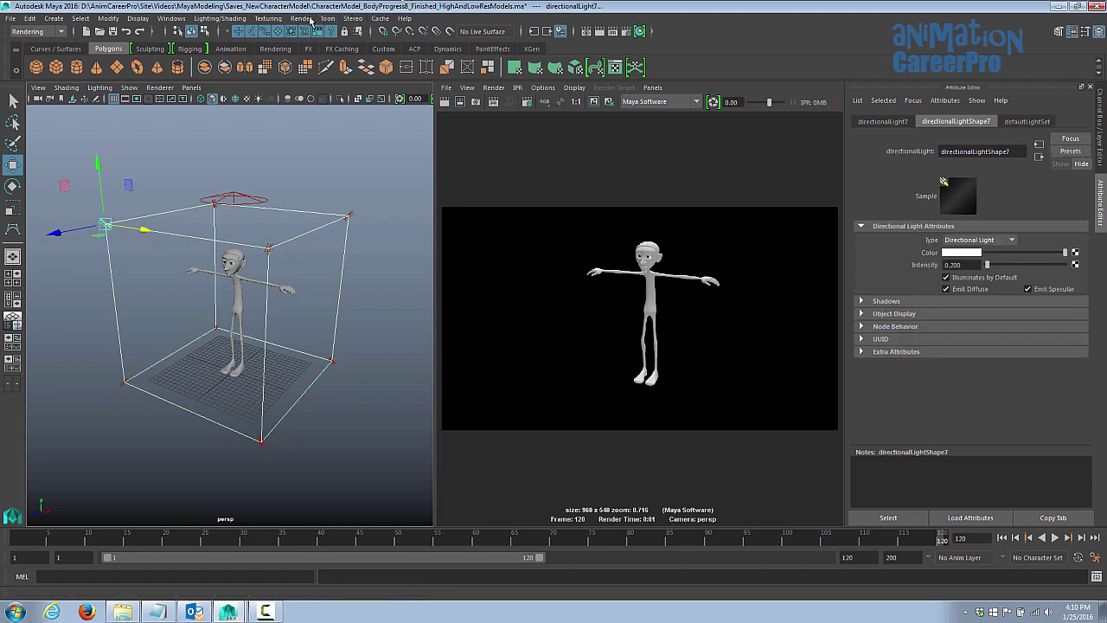
left_click(35, 32)
left_click(51, 57)
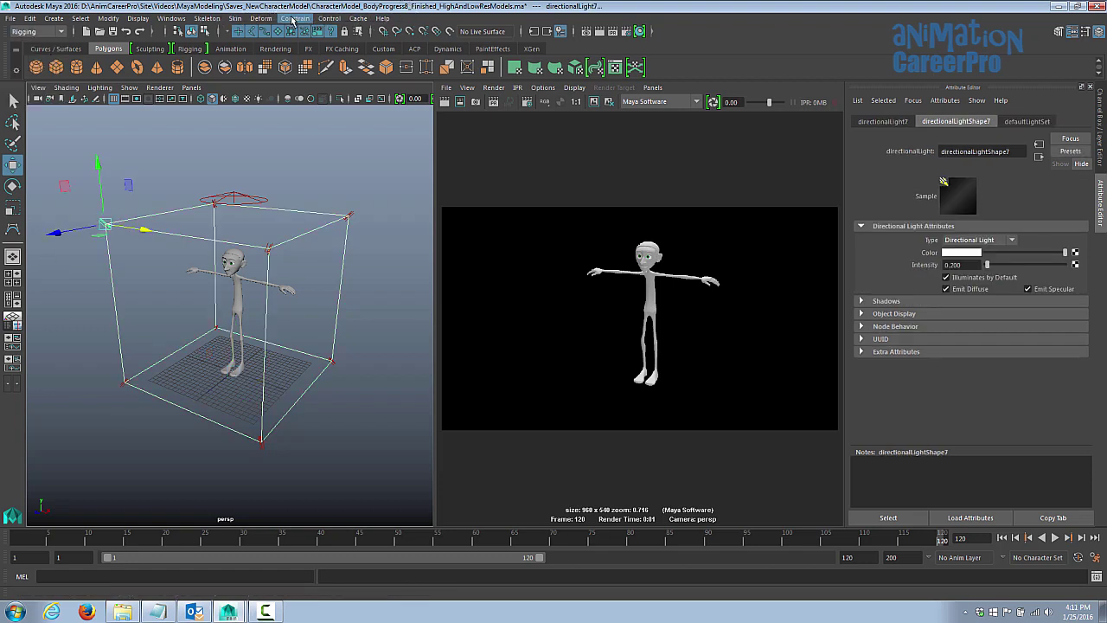
left_click(320, 19)
mouse_move(294, 18)
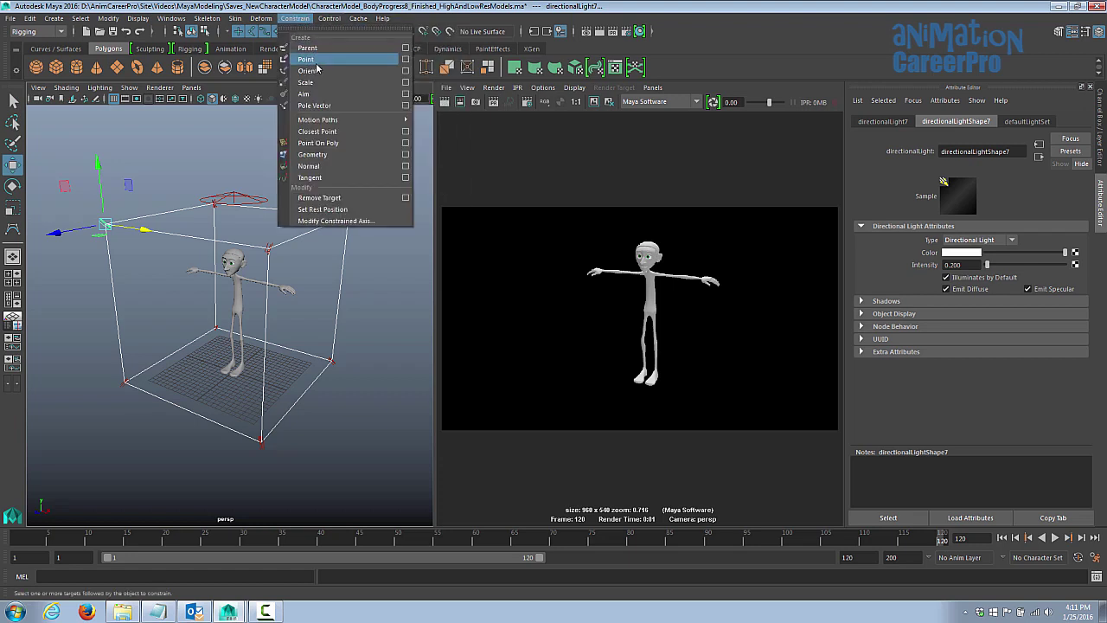
left_click(405, 48)
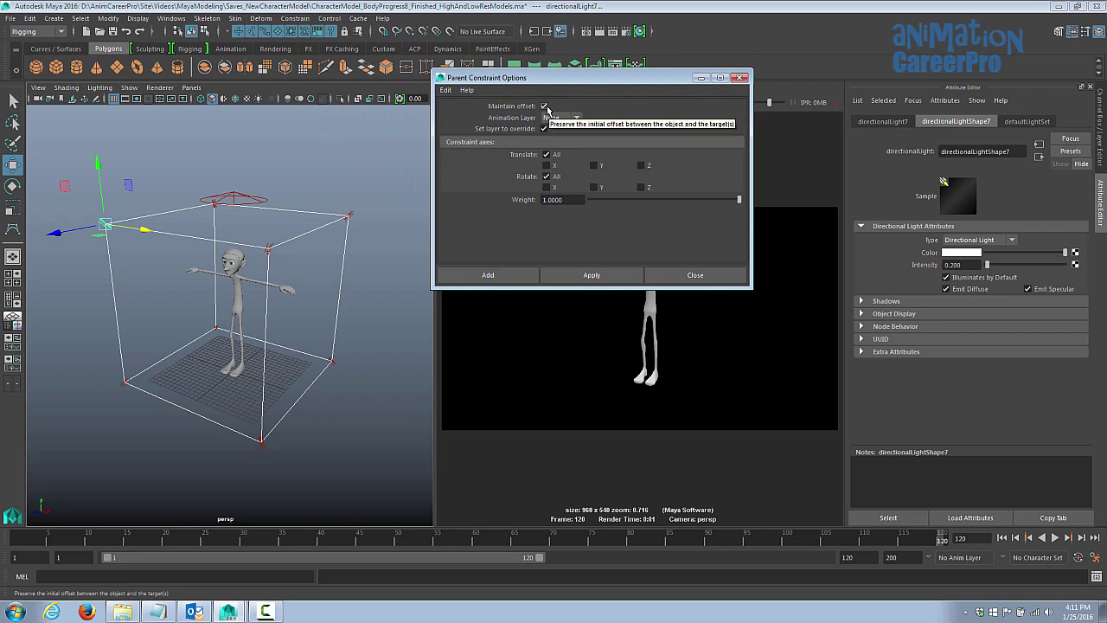
left_click(591, 275)
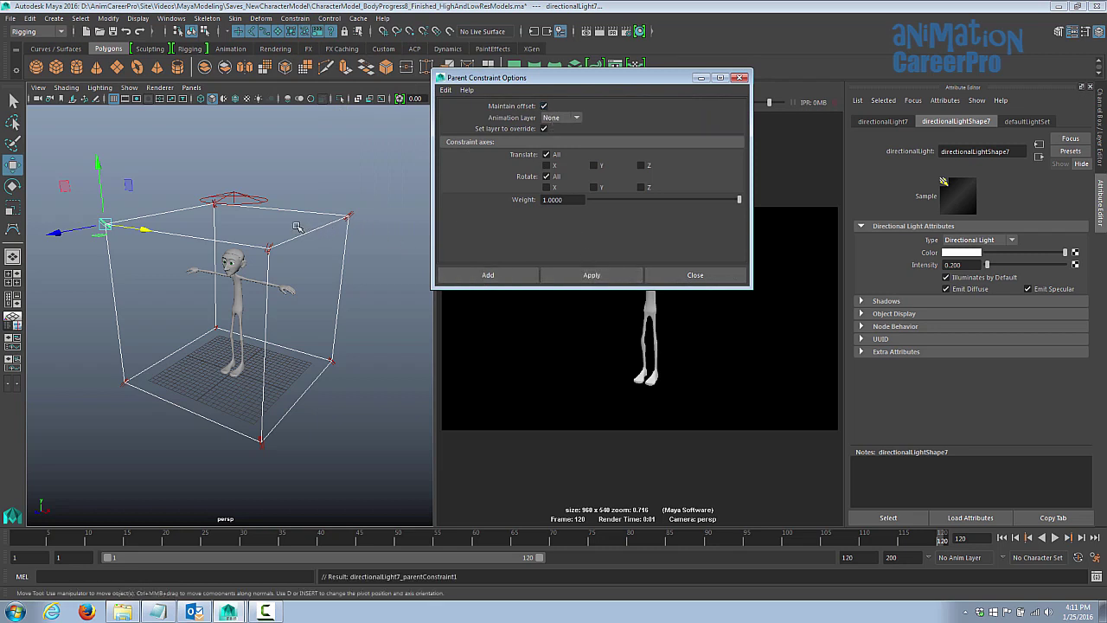
Parent-constrain the directional light at the top front corner X 15.25 to the box curve.
left_click(310, 247)
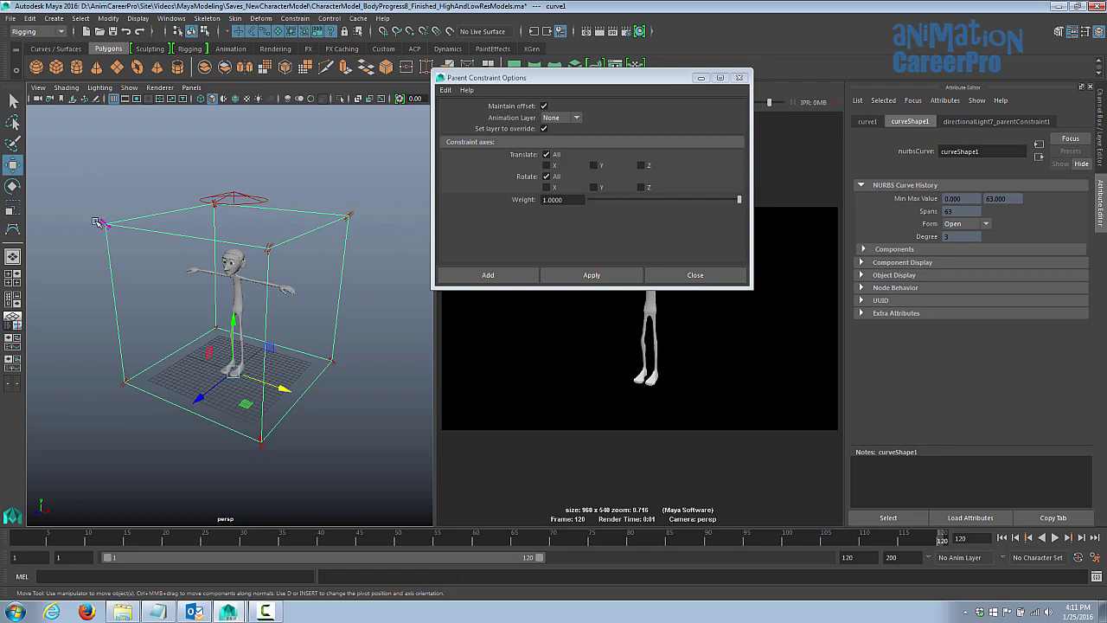
left_click_drag(288, 380, 307, 395)
scroll(340, 311, "up", 3)
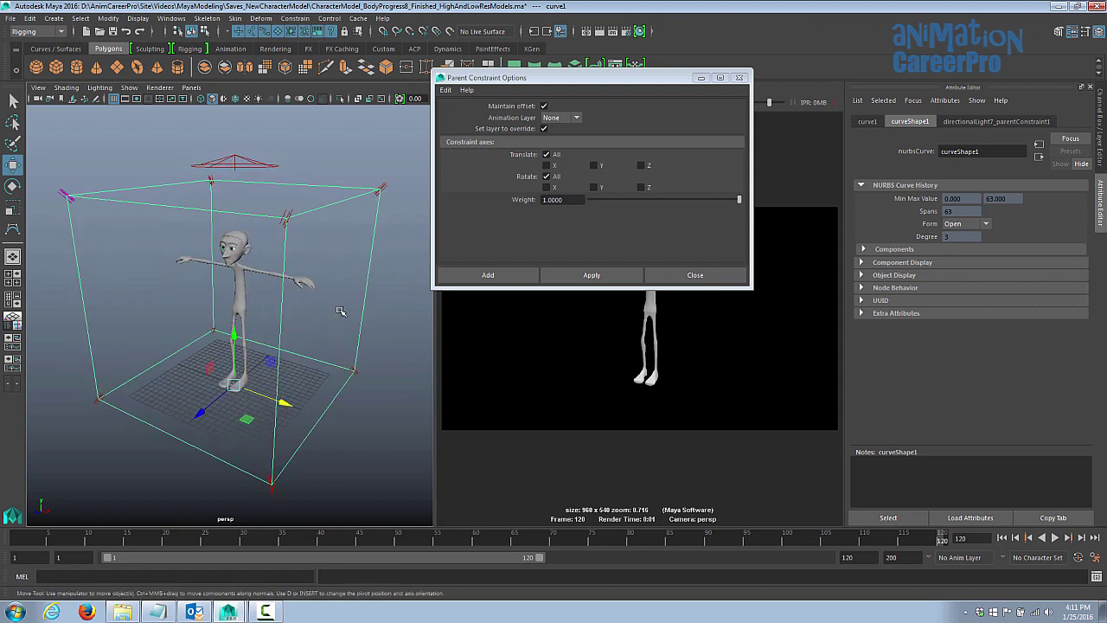
left_click_drag(315, 202, 329, 224)
left_click(290, 211)
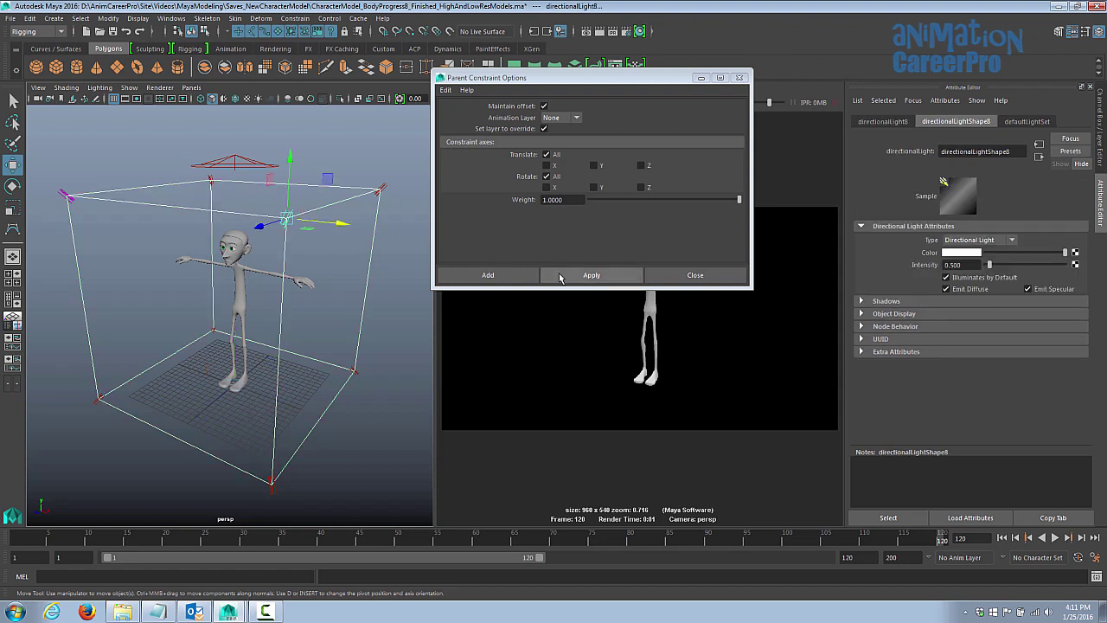
left_click(559, 276)
Test the two constrained top front lights by moving the box curve slightly along X, and undo the move.
left_click(367, 266)
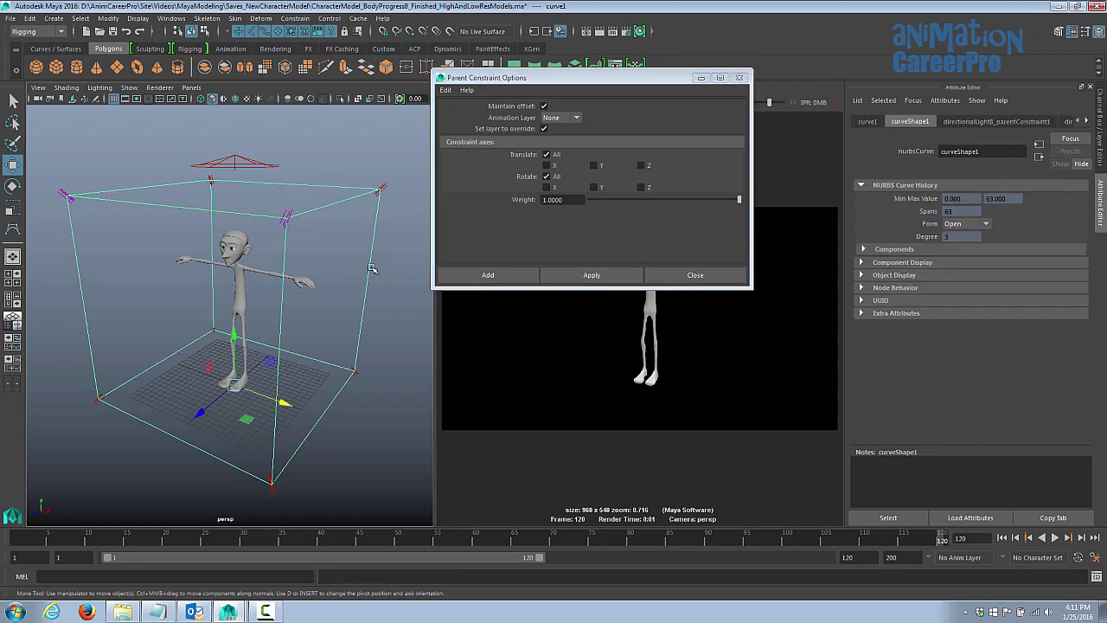
mouse_move(281, 402)
left_mouse_down()
mouse_move(339, 417)
mouse_move(264, 395)
left_mouse_up()
key("ctrl+z")
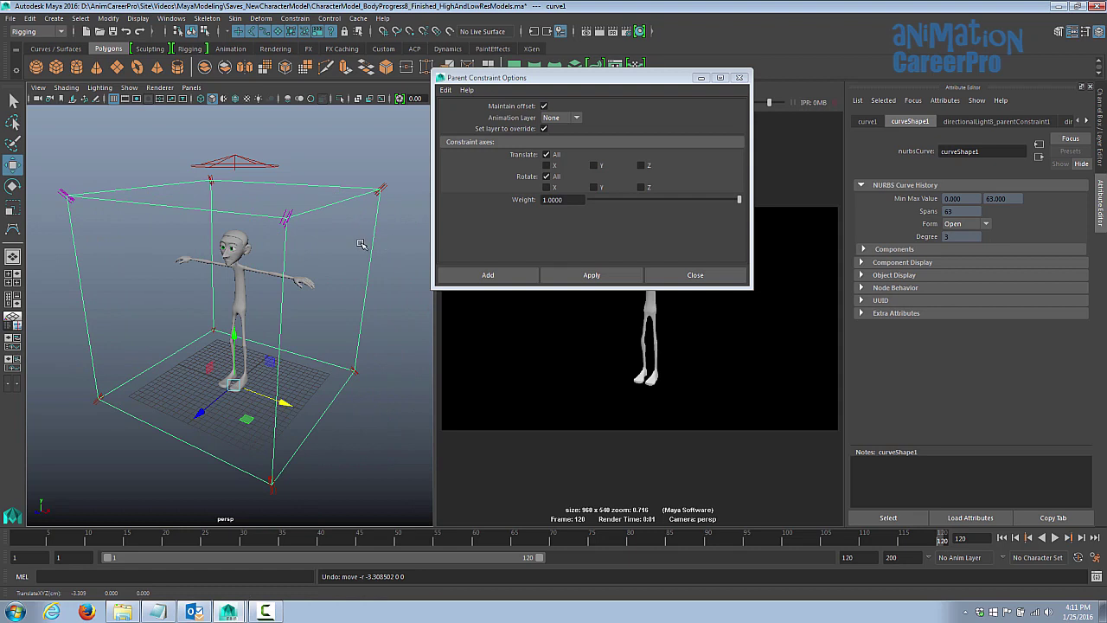
Parent-constrain the directional lights at both top back corners to the box curve, one after the other.
left_click_drag(362, 245, 374, 237, "alt")
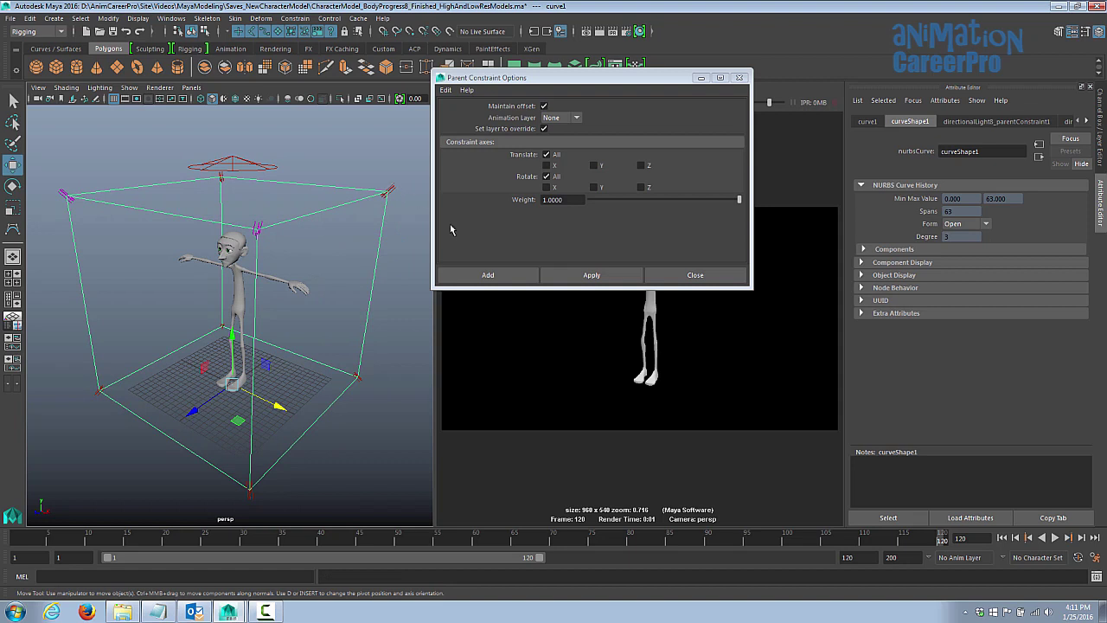
left_click(391, 189)
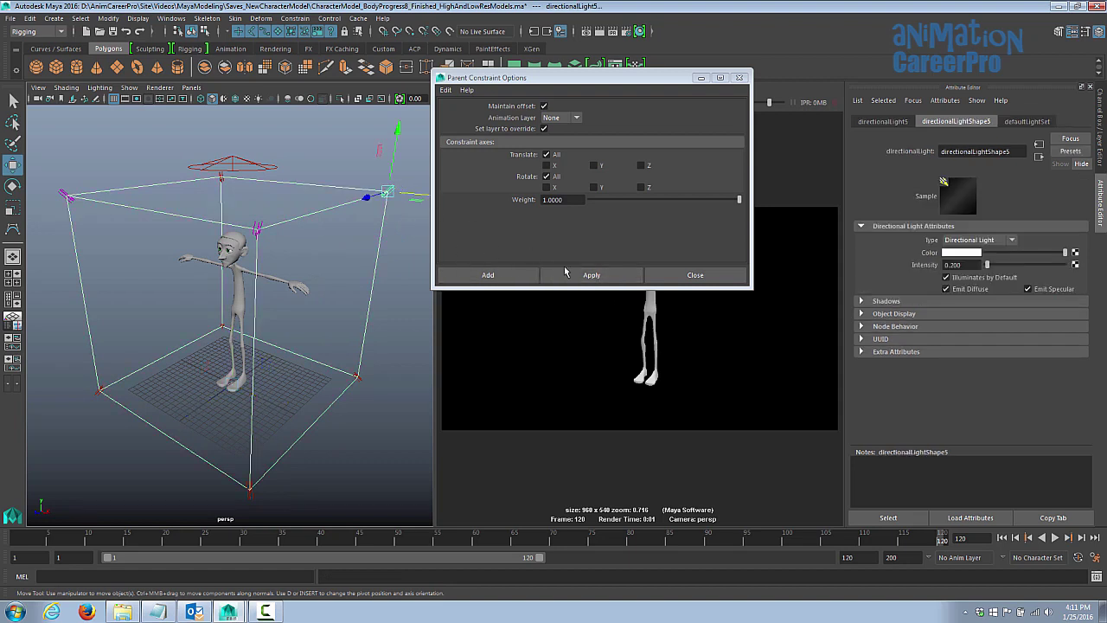
left_click(564, 273)
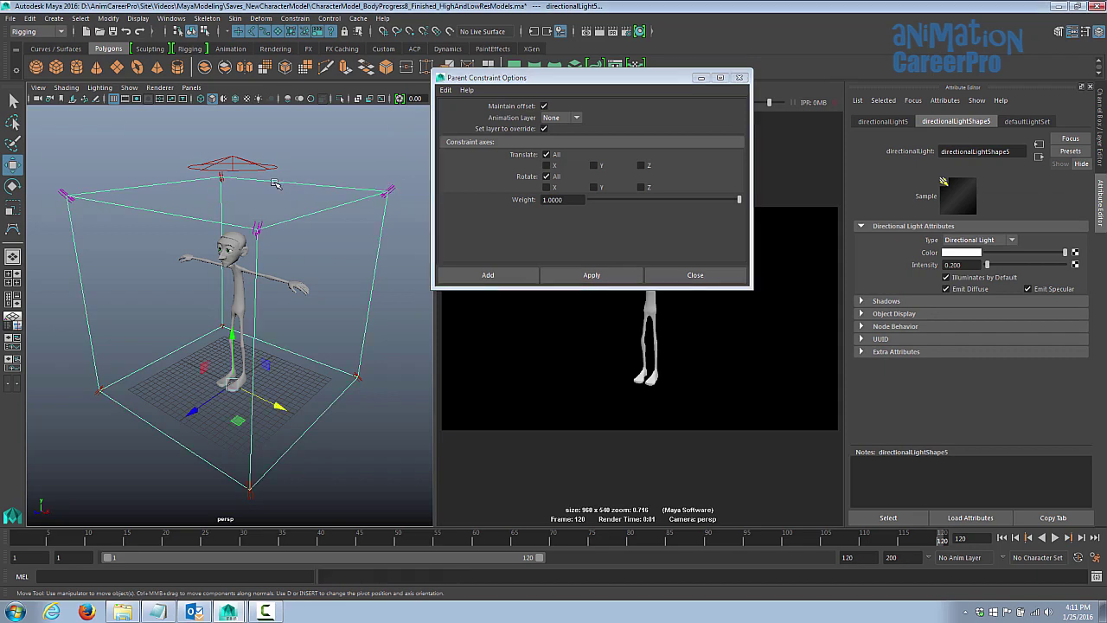
left_click_drag(274, 181, 333, 186, "alt")
left_click(149, 176, "shift")
left_click(580, 277)
Parent-constrain the two bottom corner lights on the box's positive X side to the box curve.
left_click_drag(320, 302, 277, 269, "alt")
middle_click_drag(322, 381, 321, 322, "alt")
left_click(327, 348)
left_click(267, 421, "shift")
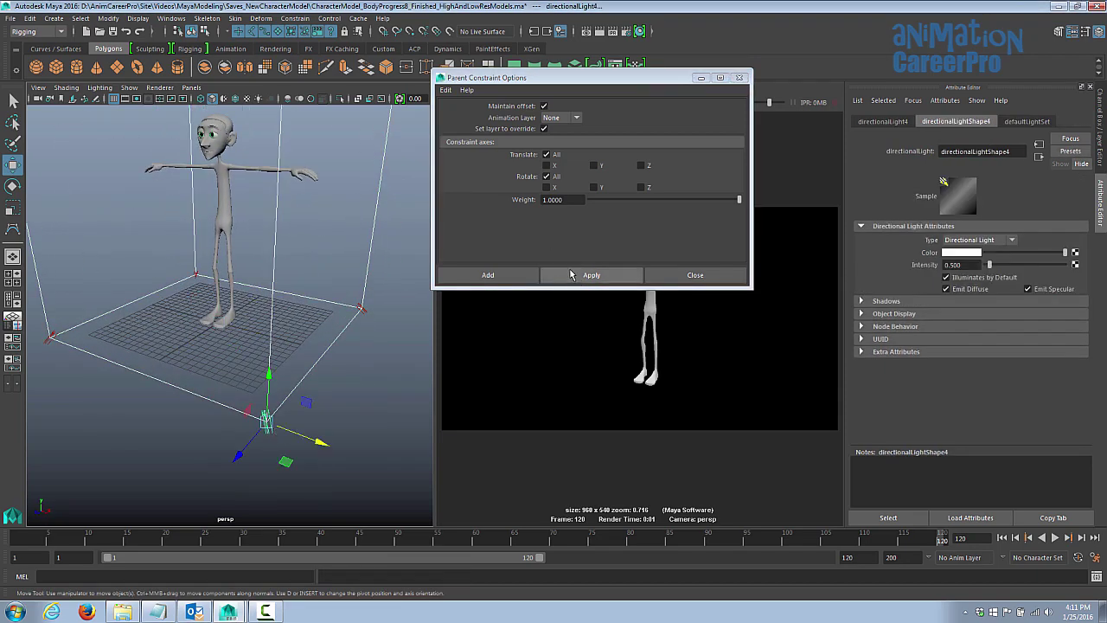
left_click(570, 274)
left_click(368, 269)
left_click(362, 308, "shift")
left_click(566, 275)
Parent-constrain the two bottom corner lights on the box's negative X side to the box curve.
left_click(326, 299)
left_click_drag(216, 281, 355, 281, "alt")
left_click(58, 334, "shift")
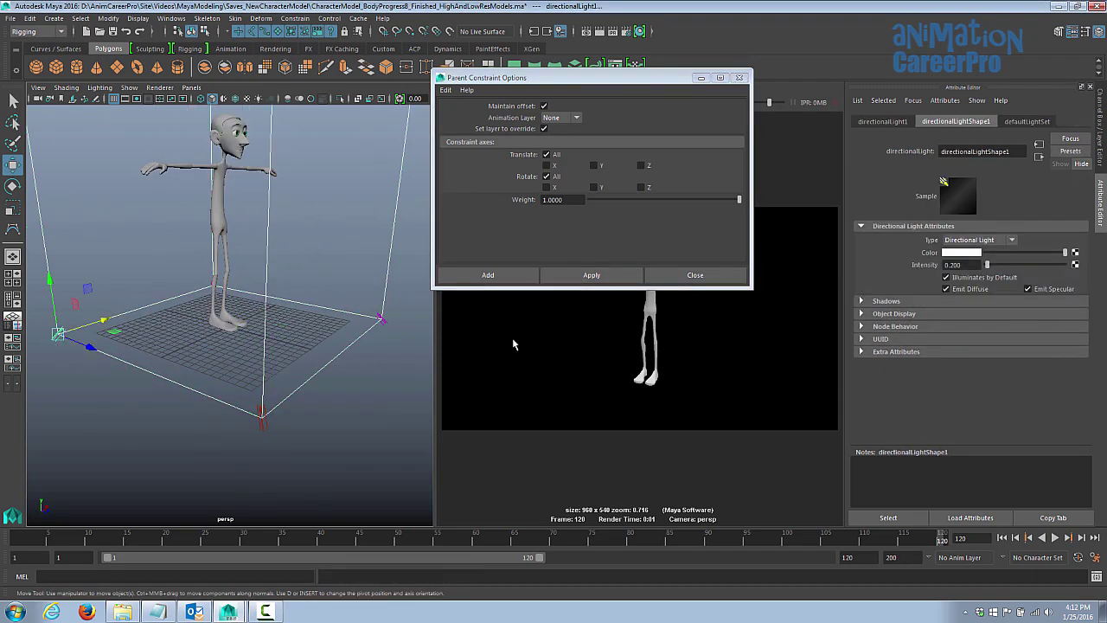
left_click(563, 276)
left_click(324, 365)
left_click(265, 422, "shift")
left_click(563, 276)
Parent-constrain the overhead spotlight to the box curve.
left_click_drag(333, 359, 208, 354, "alt")
scroll(229, 337, "down", 5)
left_click(298, 286)
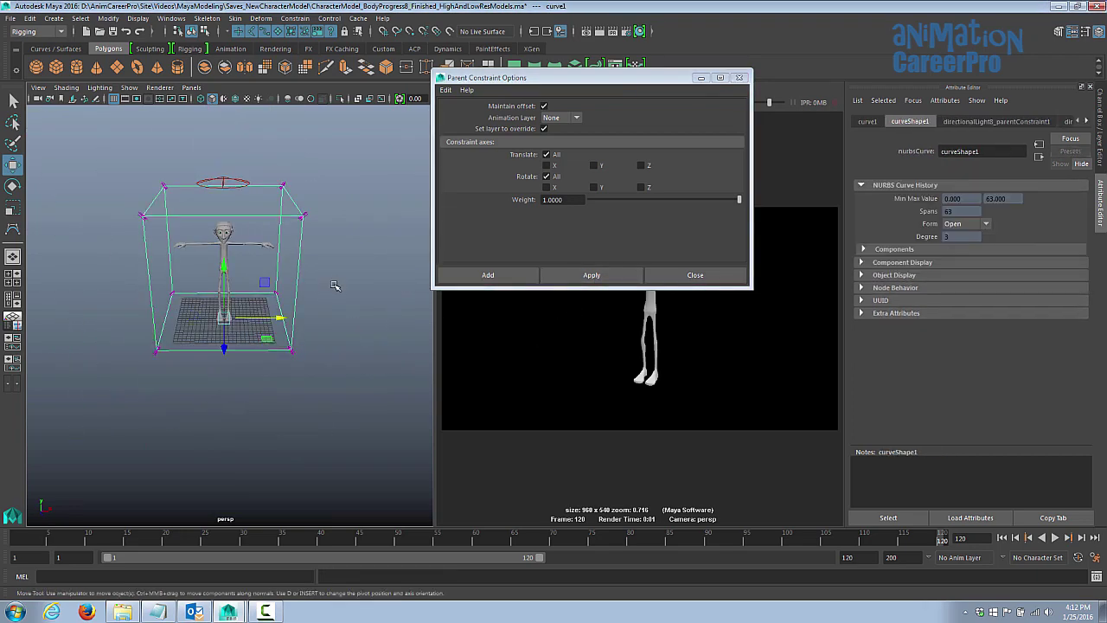
left_click_drag(336, 286, 314, 296, "alt")
key("ctrl+z")
right_click_drag(315, 296, 363, 297, "alt")
middle_click_drag(363, 297, 363, 353, "alt")
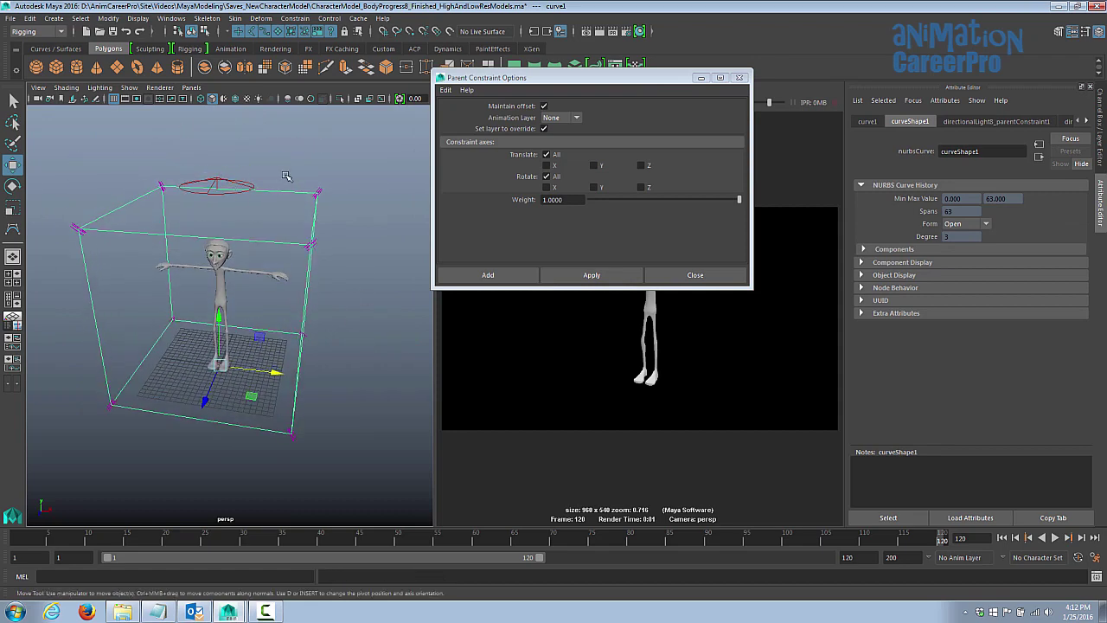
left_click(251, 189, "shift")
left_click(564, 275)
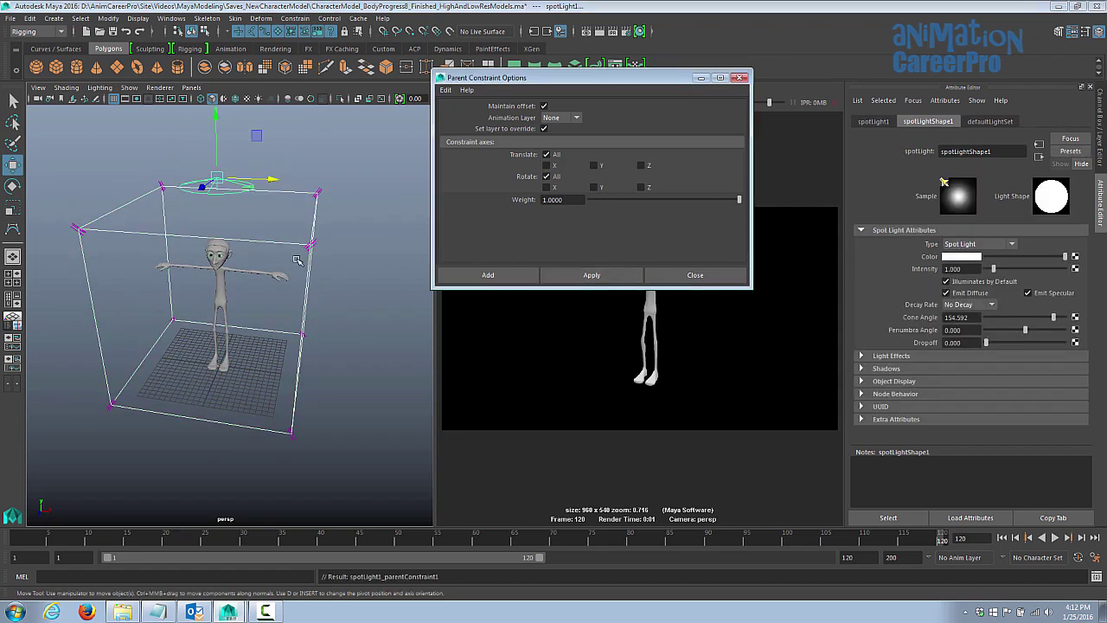
Test the complete light rig by moving the box curve freely, and undo the move.
left_click(311, 250)
left_click_drag(328, 252, 326, 231, "alt")
right_click_drag(326, 232, 303, 233, "alt")
mouse_move(219, 358)
left_mouse_down()
mouse_move(206, 338)
mouse_move(250, 359)
mouse_move(226, 348)
left_mouse_up()
key("ctrl+z")
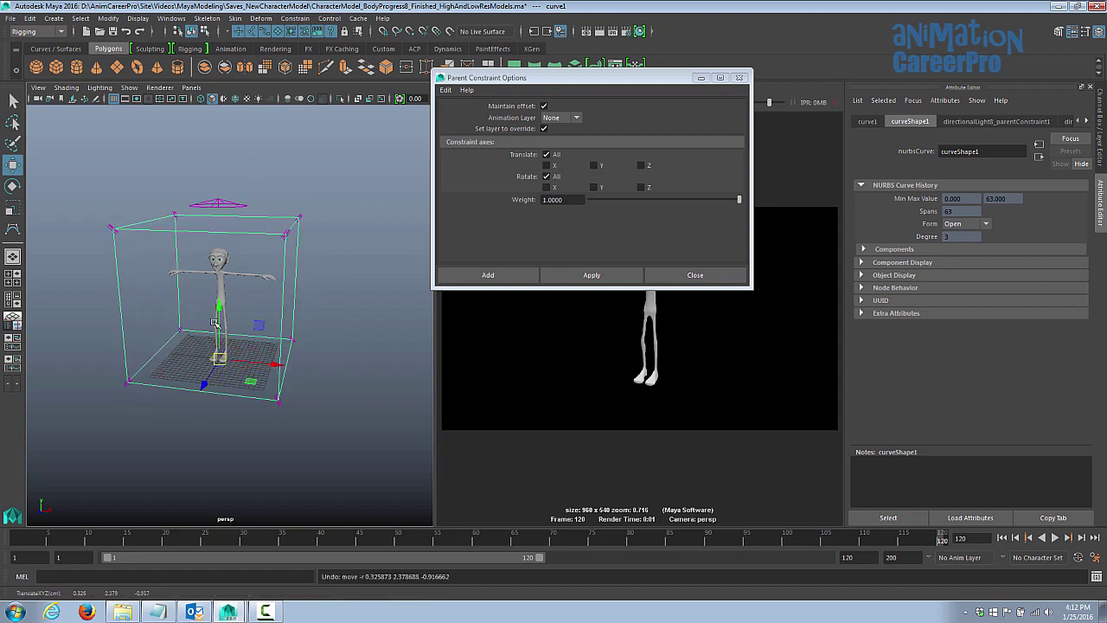
Create a polygon plane under the character, scale it beyond the light box's footprint, and raise it about 0.2 units.
left_click_drag(282, 310, 275, 314, "alt")
key("e")
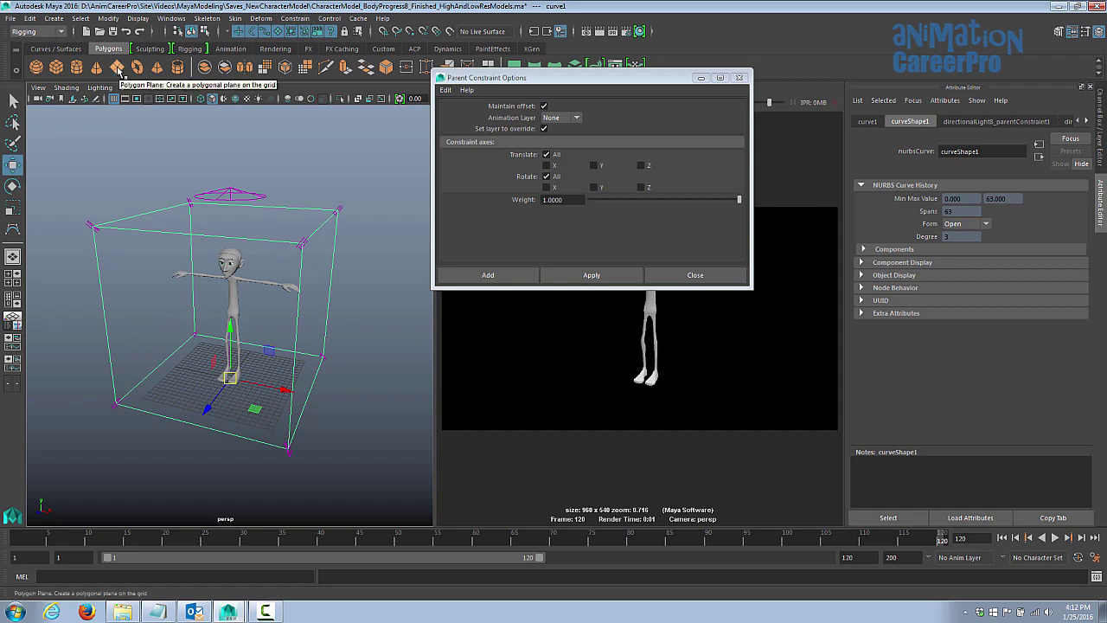
left_click(118, 68)
key("r")
left_click_drag(231, 377, 306, 389)
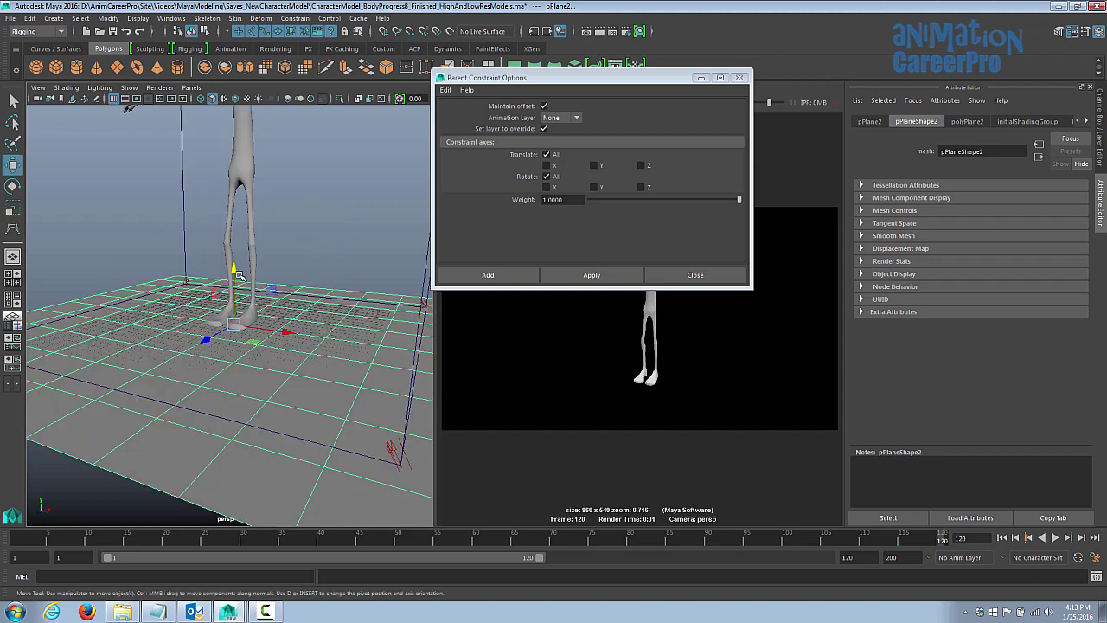
left_click_drag(235, 275, 234, 271)
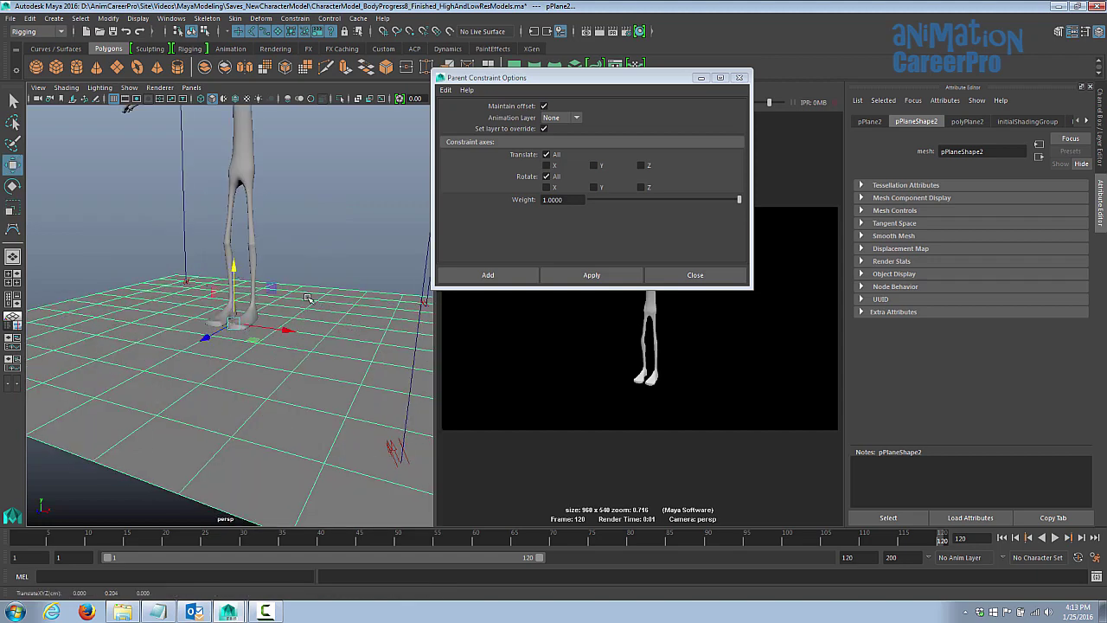
Raise the box curve to Translate Y 0.699, show its channel values, and close the parent constraint options.
scroll(234, 269, "down", 5)
left_click(231, 264)
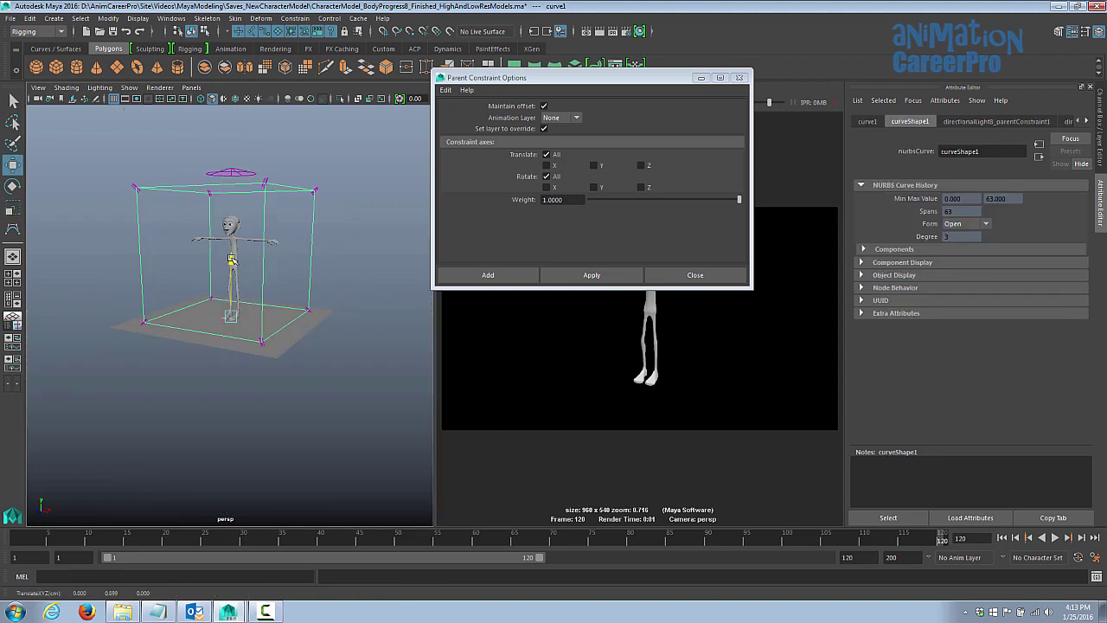
key("ctrl+a")
left_click(741, 80)
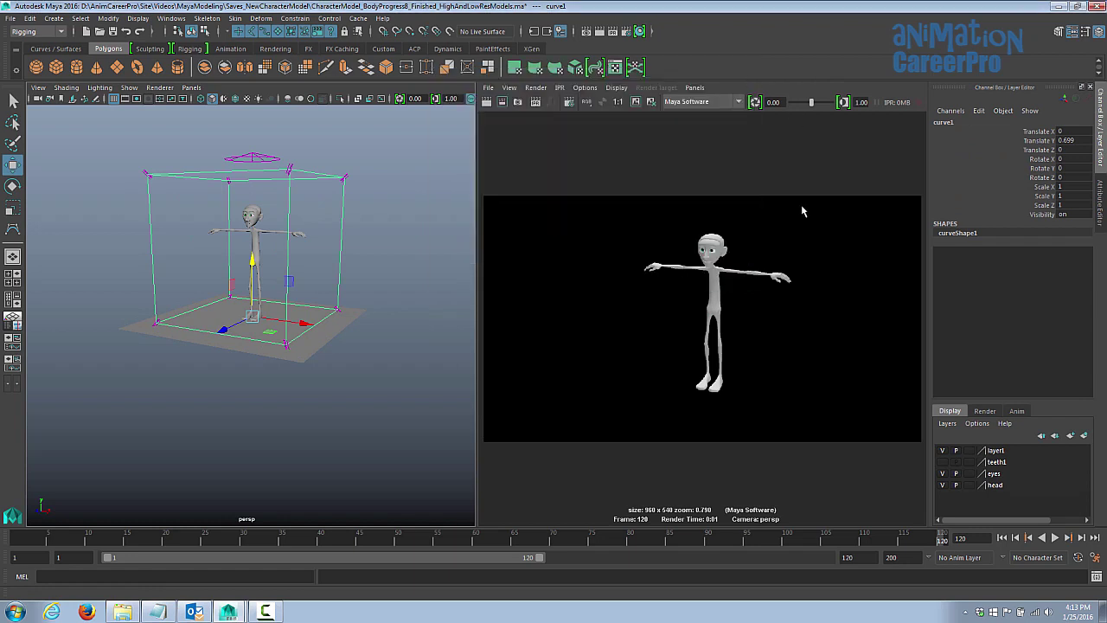
Render the frame with the floor plane and the full light box in view.
left_click_drag(293, 283, 307, 286, "alt")
scroll(308, 286, "up", 3)
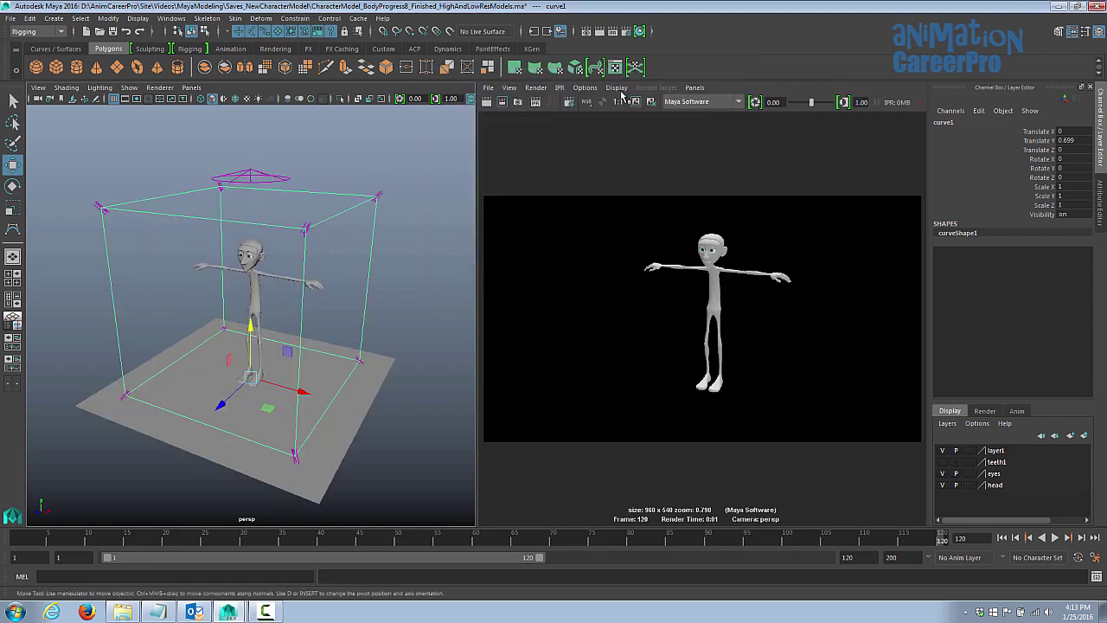
left_click(503, 102)
left_click_drag(343, 298, 350, 283, "alt")
left_click_drag(381, 234, 419, 242, "alt")
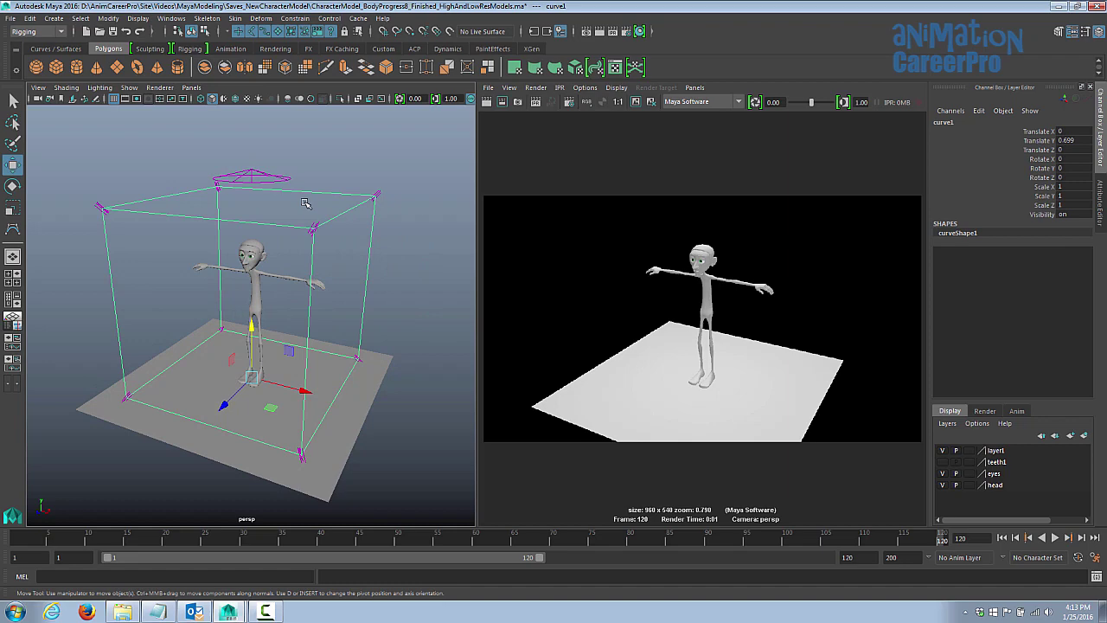
Open the overhead spotlight's attributes and expand its shadow settings.
left_click(251, 176)
left_click_drag(280, 218, 309, 264, "alt")
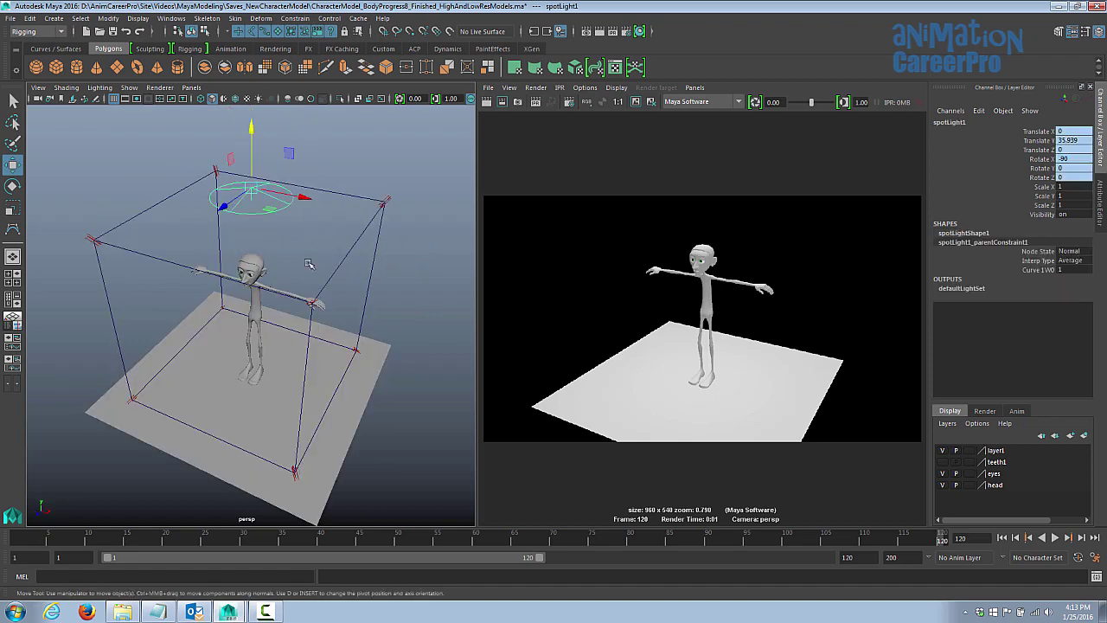
left_click_drag(267, 368, 319, 349, "alt")
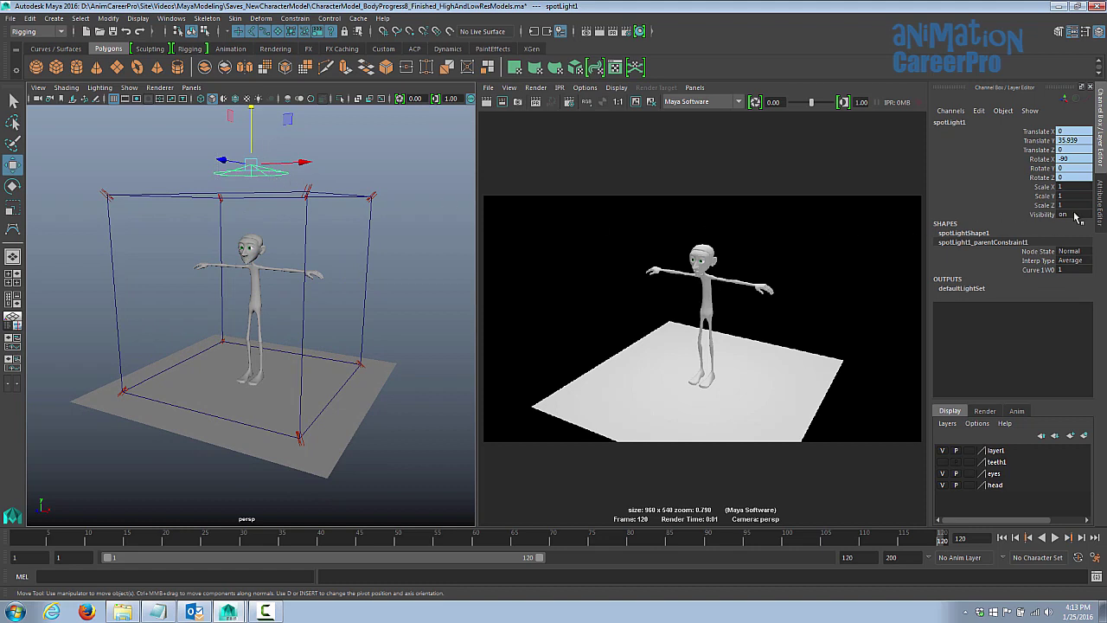
left_click(1101, 206)
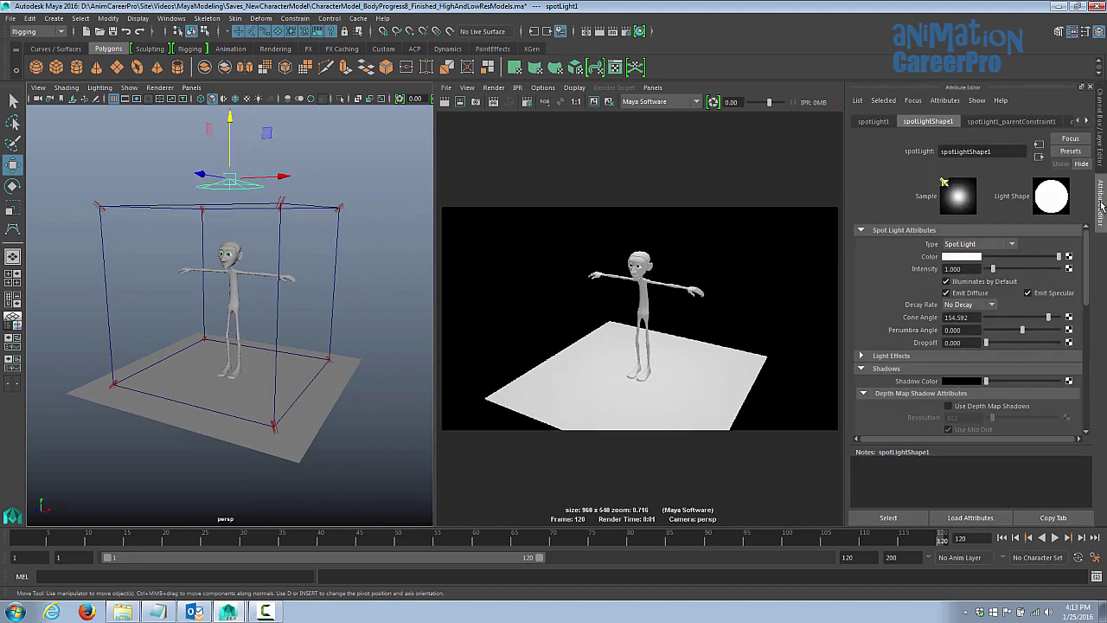
left_click(861, 368)
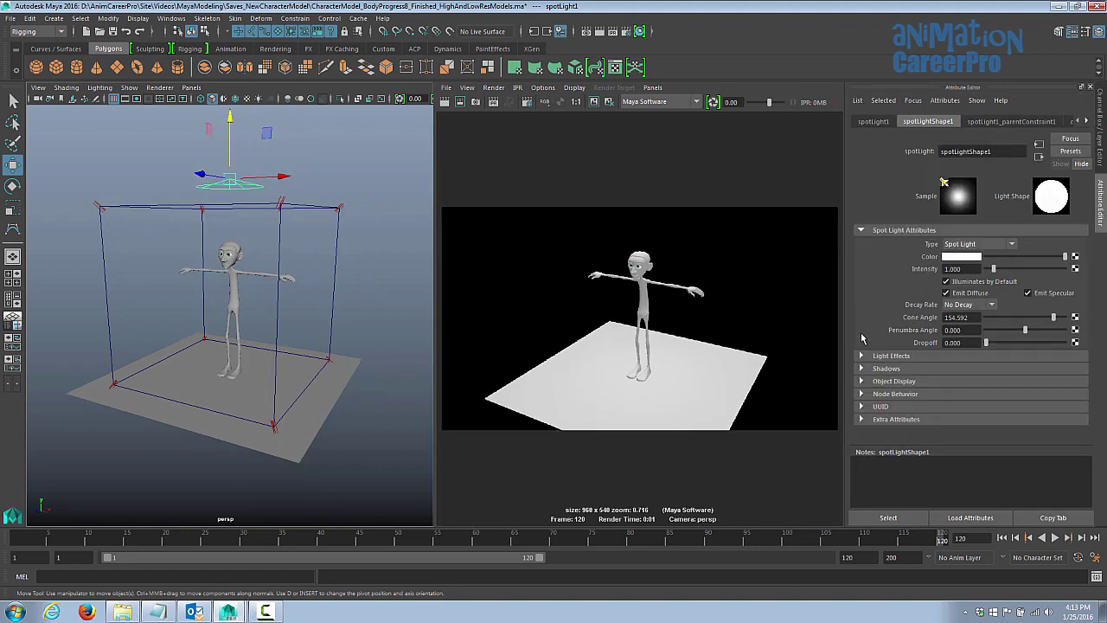
left_click(861, 369)
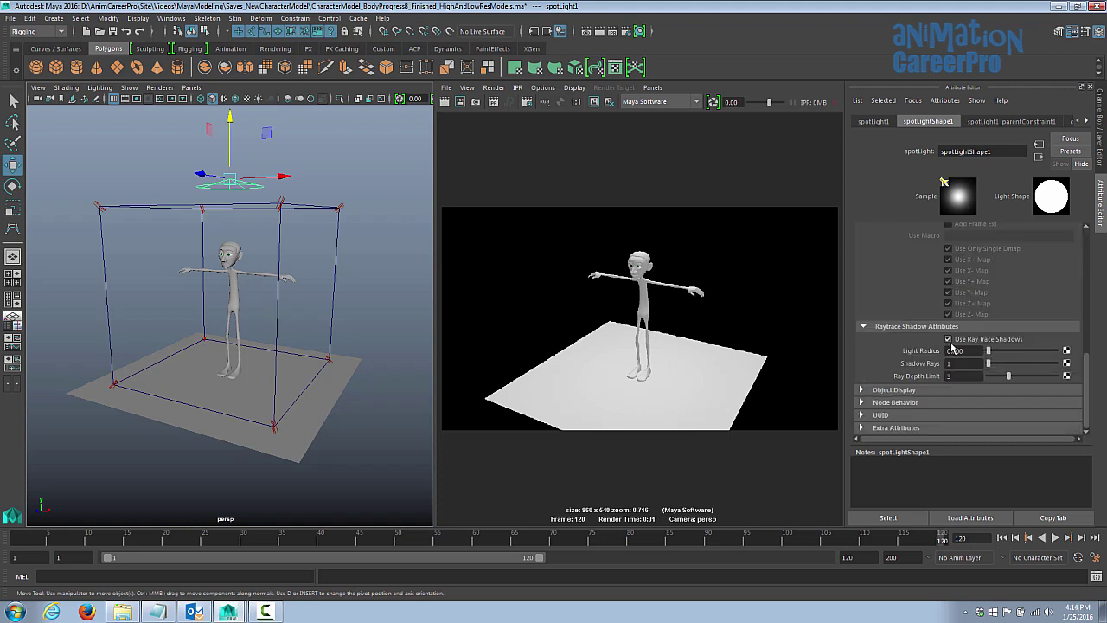
scroll(952, 346, "up", 5)
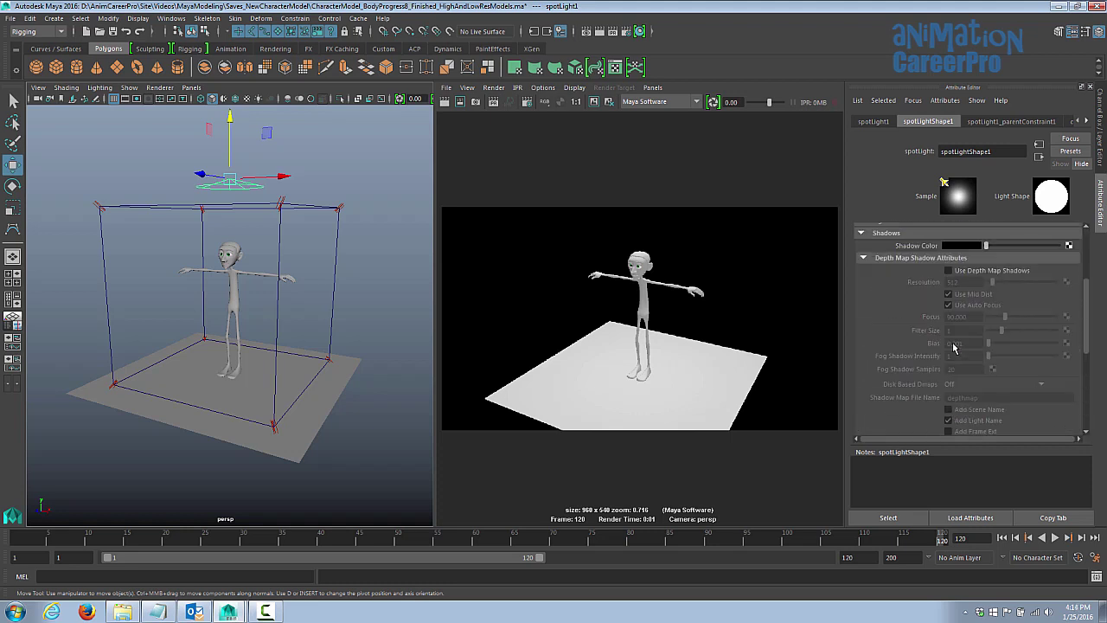
Enable depth map shadows on the overhead spotlight and render the frame.
left_click(949, 272)
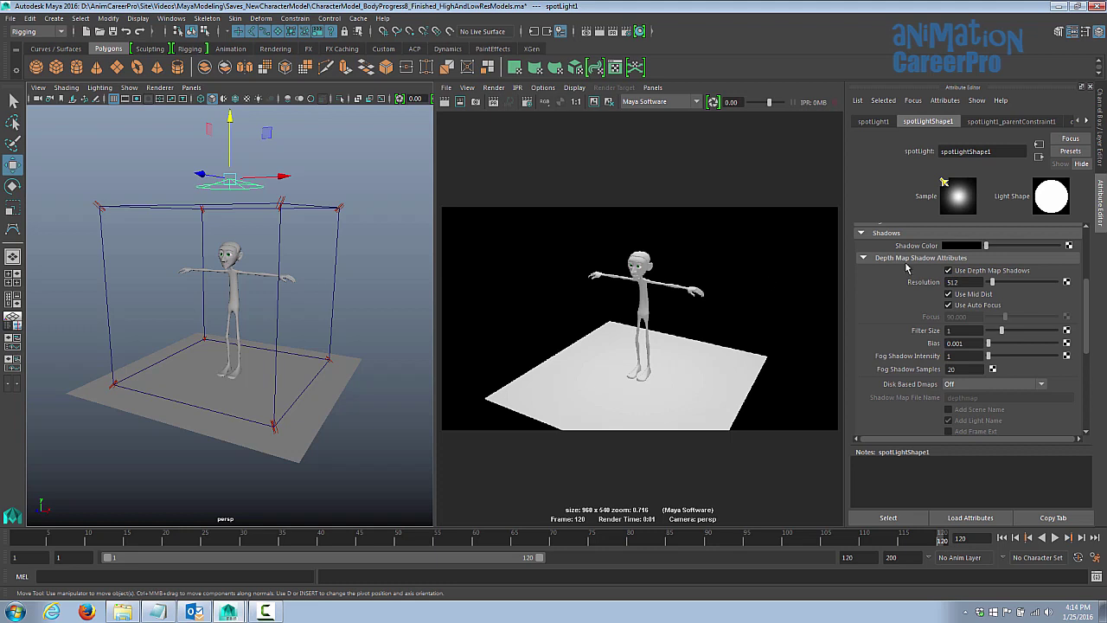
scroll(935, 338, "down", 2)
scroll(935, 339, "up", 5)
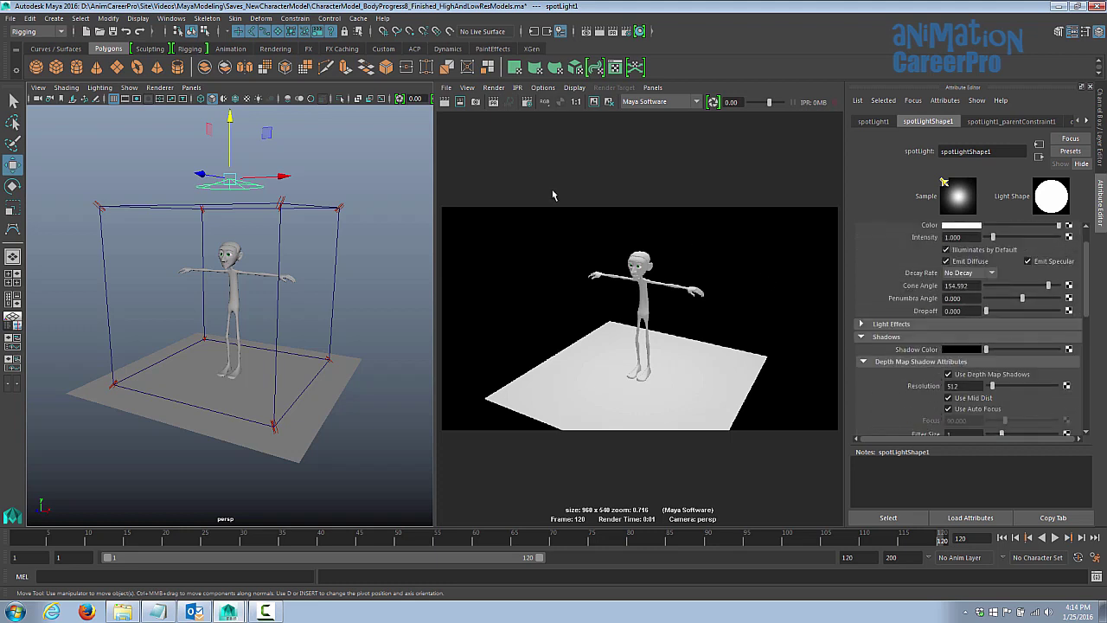
left_click(444, 101)
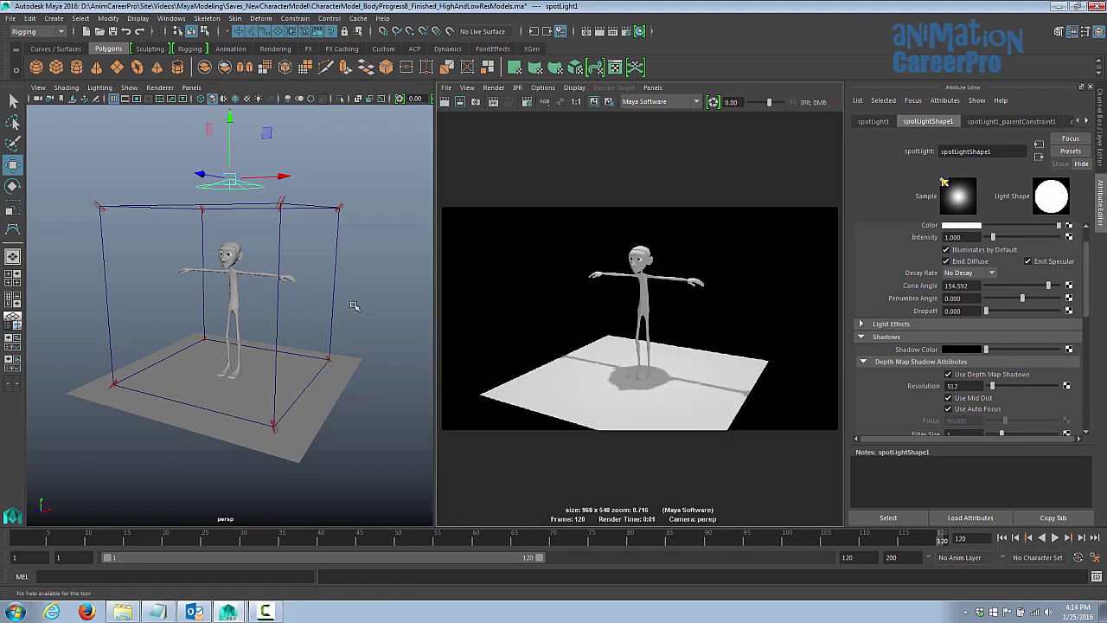
Switch the spotlight from depth map shadows to ray trace shadows and render the frame.
left_click(948, 374)
scroll(951, 378, "down", 3)
scroll(952, 379, "down", 4)
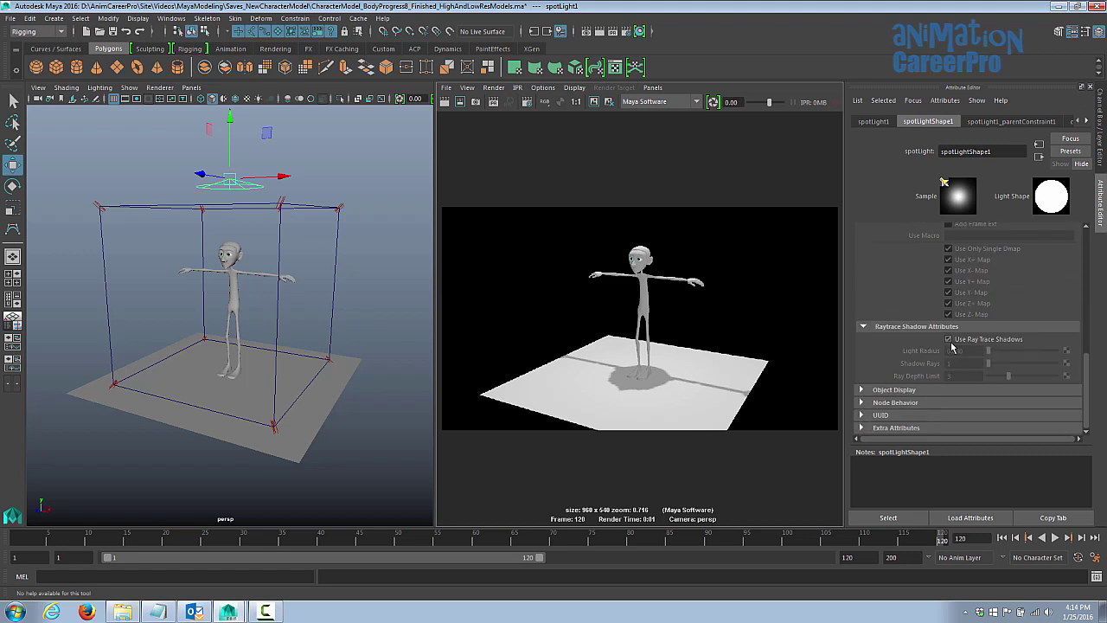
left_click(949, 340)
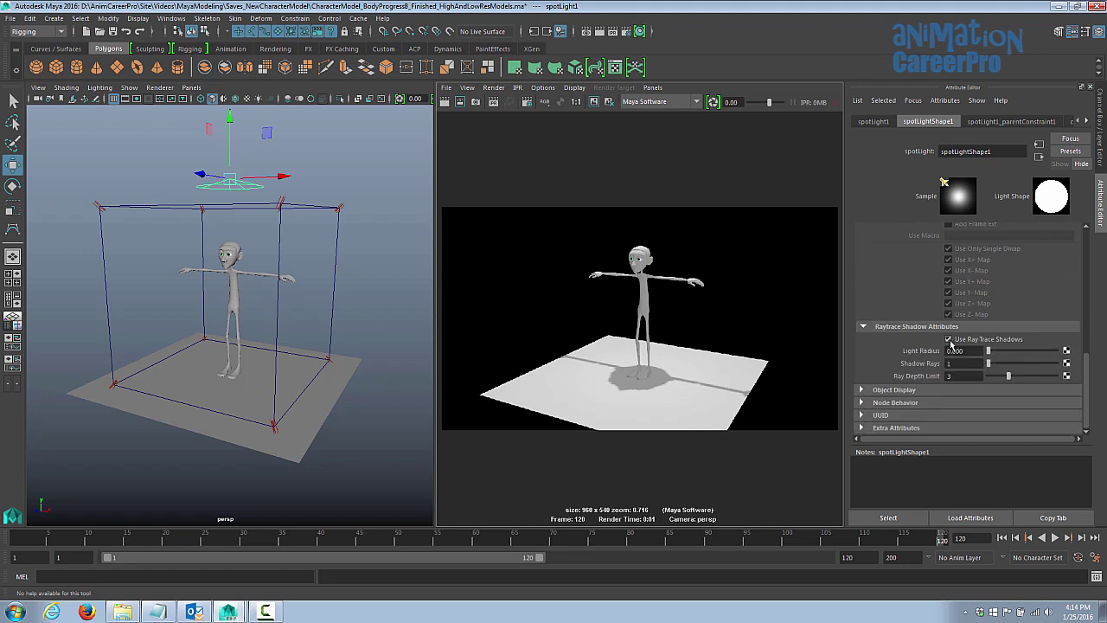
left_click(445, 102)
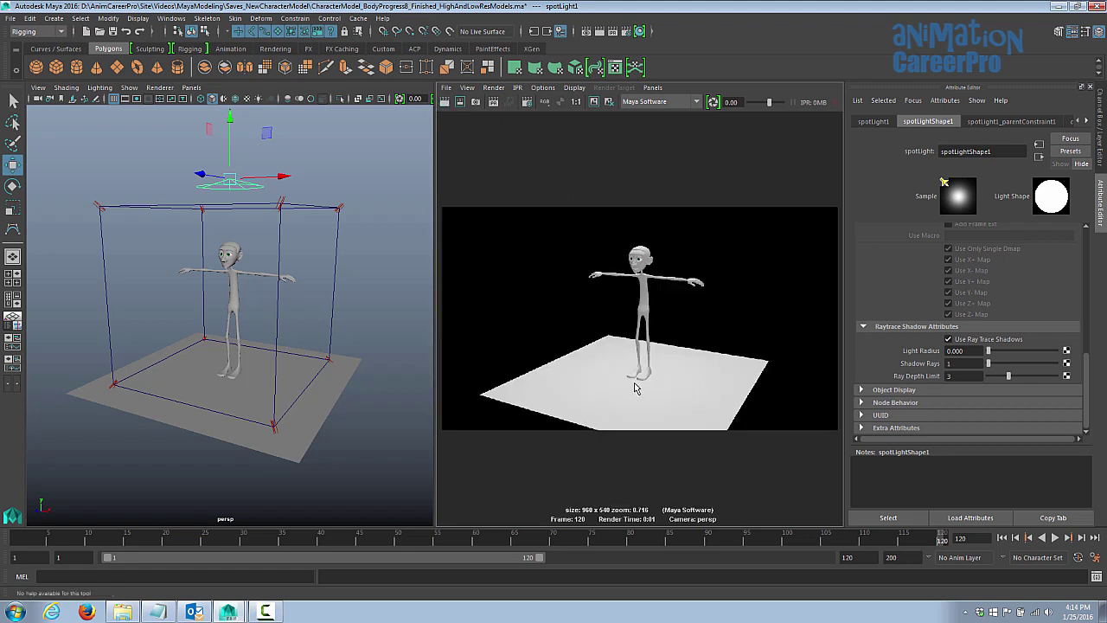
Enable Raytracing in the Maya Software render settings and render the frame again.
left_click(629, 33)
left_click(120, 86)
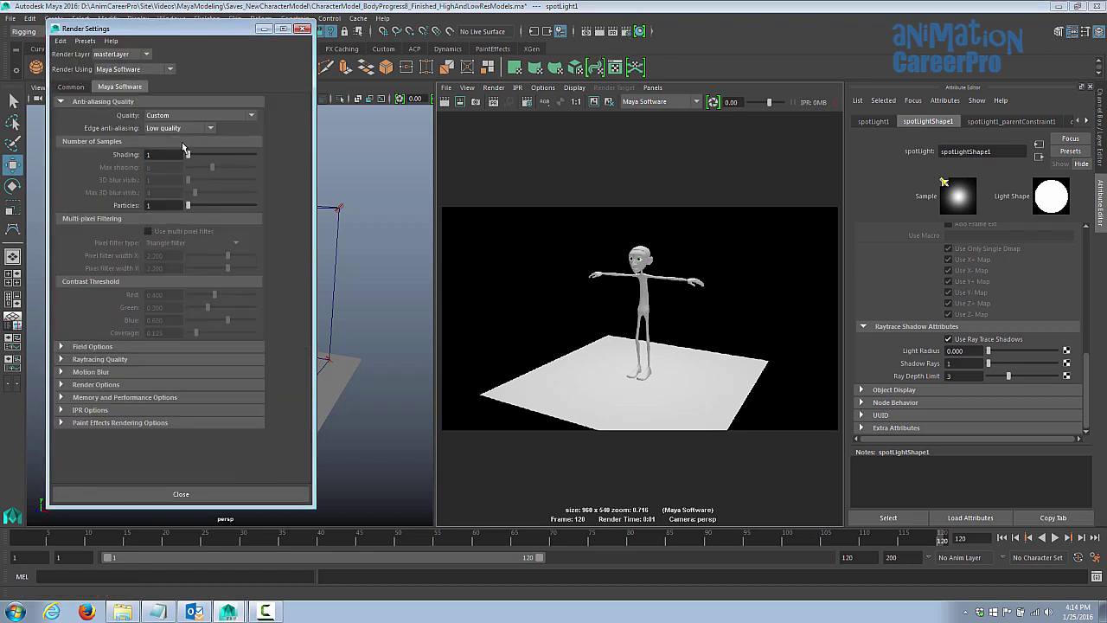
left_click(61, 358)
left_click(147, 372)
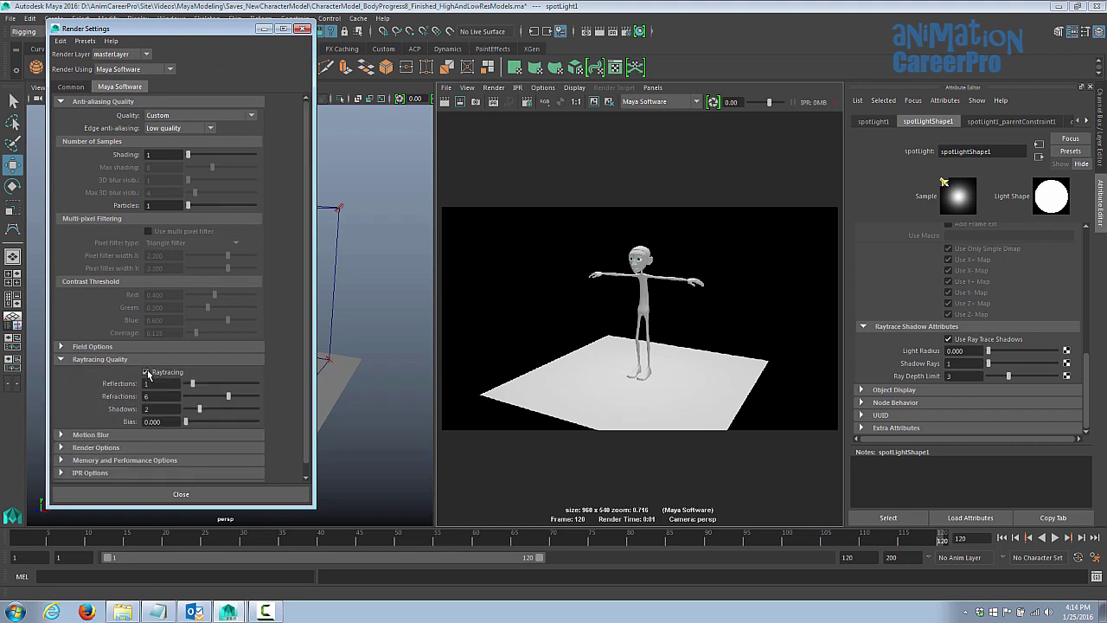
left_click(445, 102)
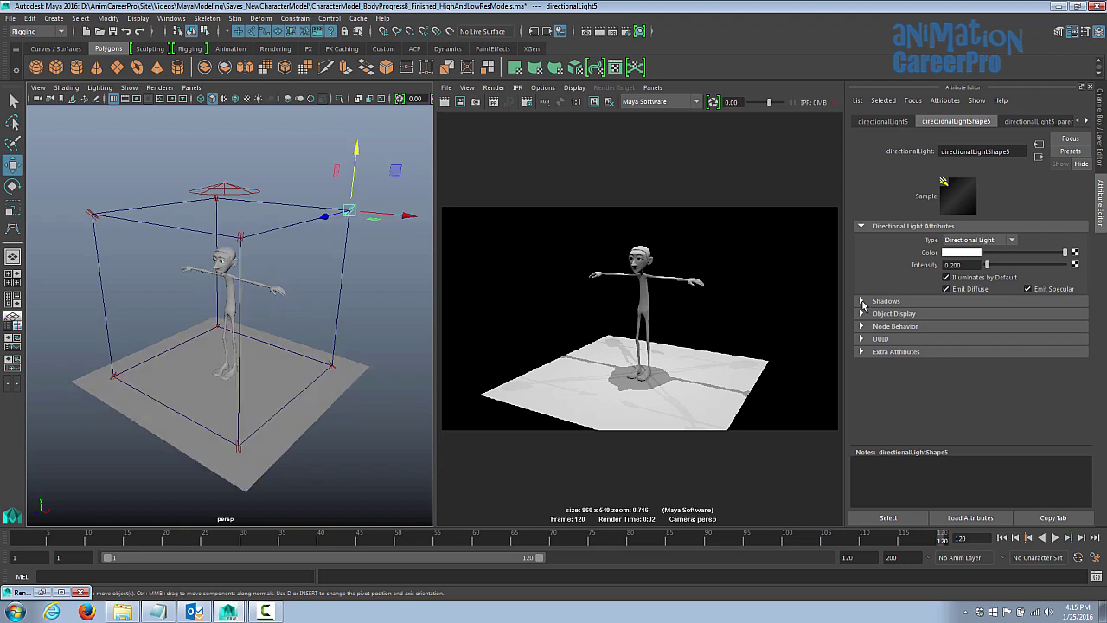
Turn off ray trace shadows on the directional lights at the upper corners of the light box.
left_click(861, 301)
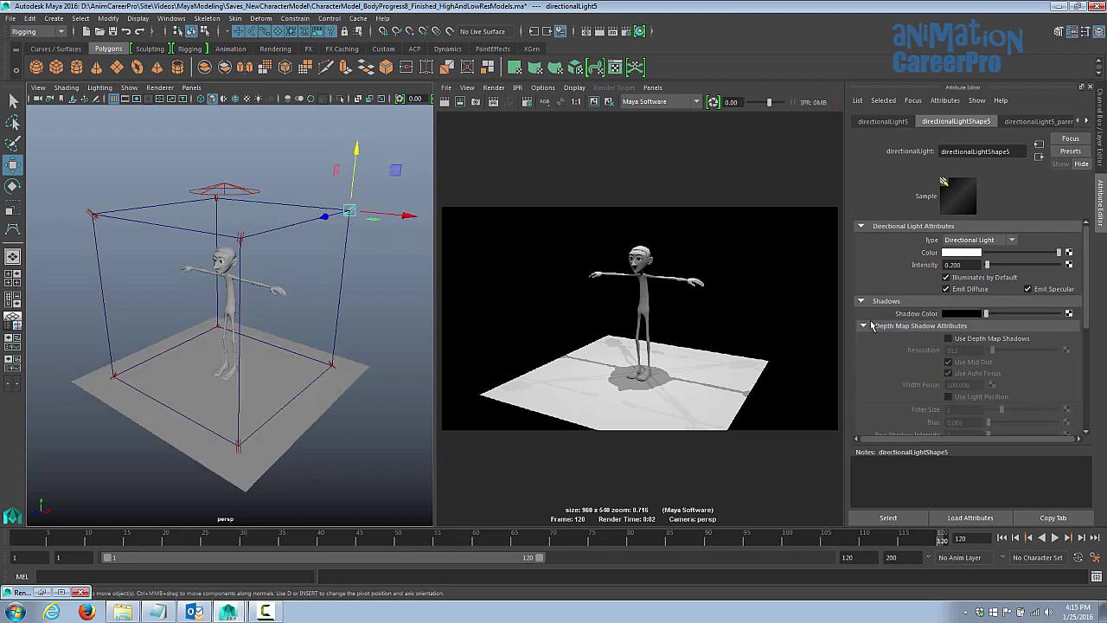
scroll(885, 349, "down", 4)
left_click(949, 340)
left_click(950, 341)
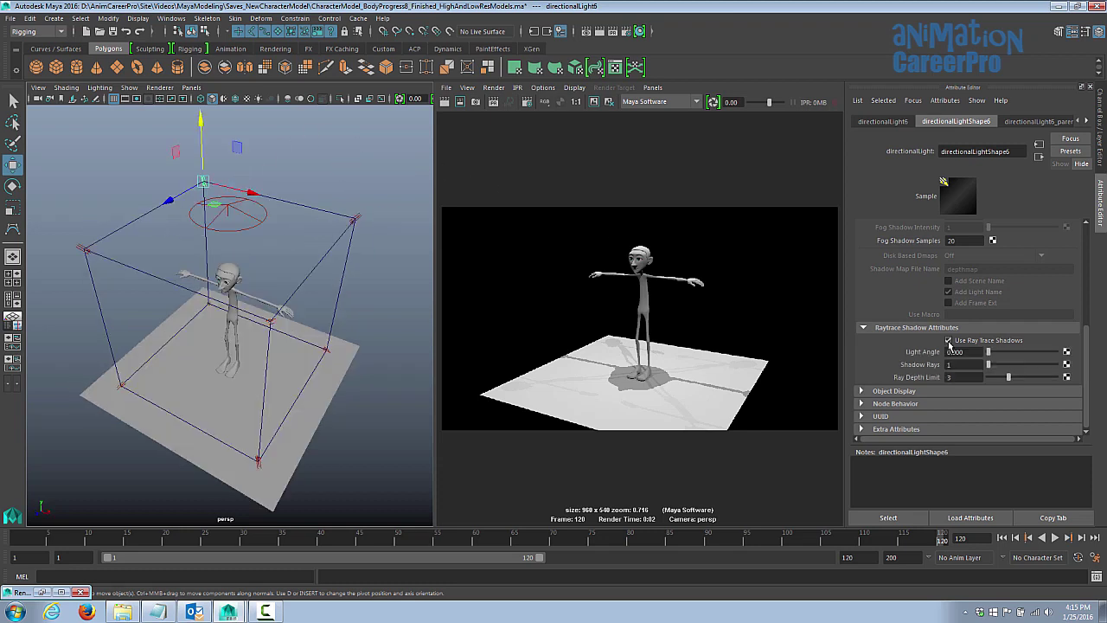
left_click(949, 341)
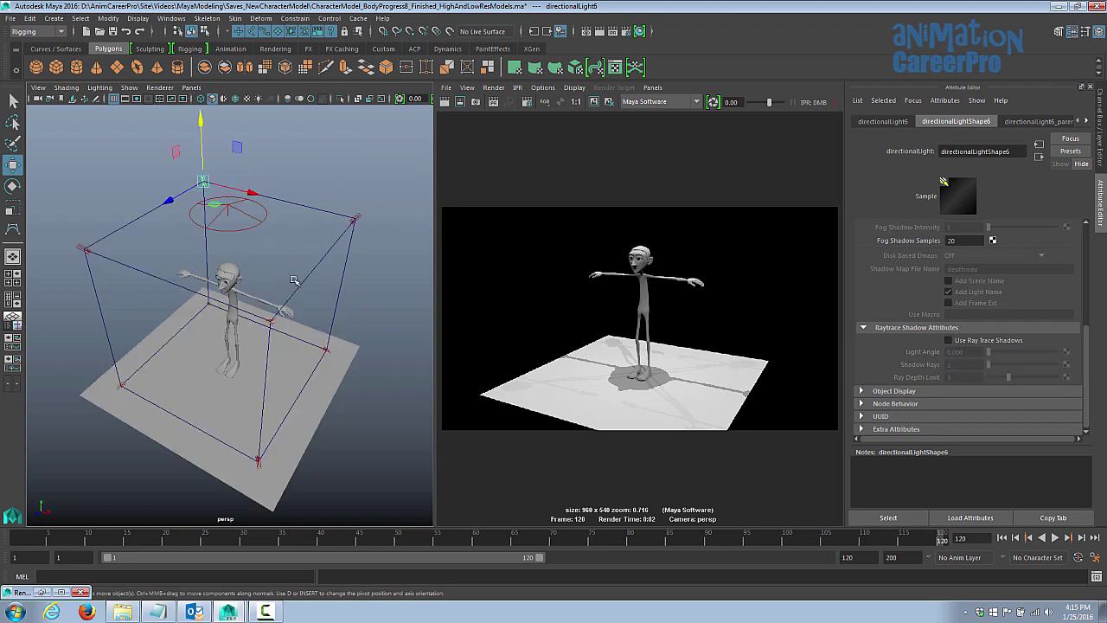
left_click(79, 248)
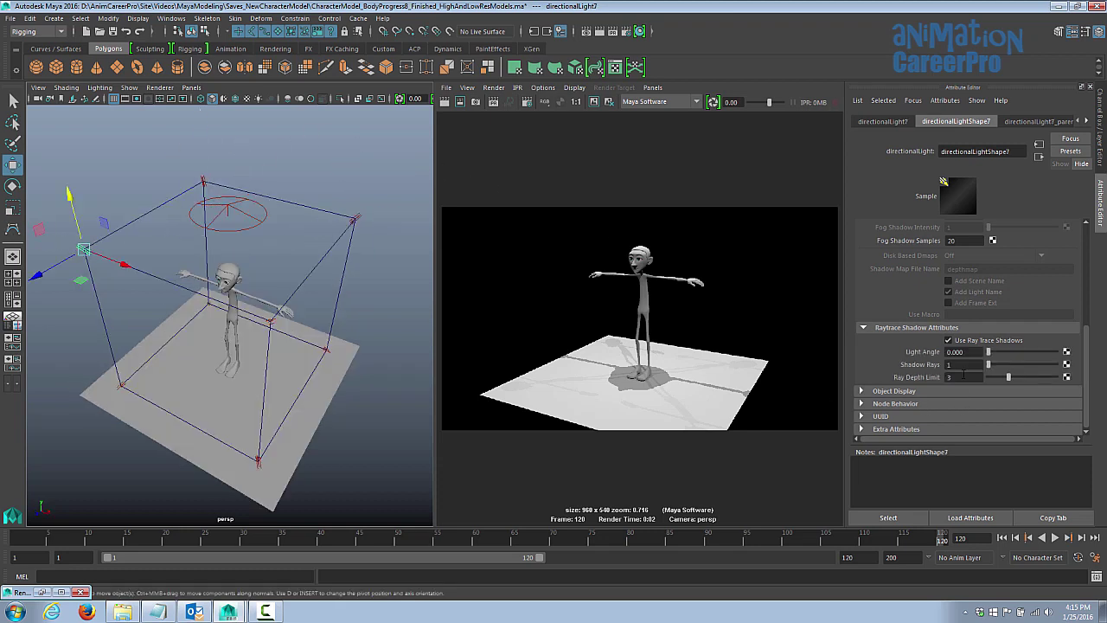
left_click(949, 341)
mouse_move(325, 322)
left_mouse_down("alt")
mouse_move(382, 296)
mouse_move(305, 296)
left_mouse_up("alt")
left_click(366, 248)
left_click(948, 341)
Turn off ray trace shadows on the four directional lights at the lower corners of the light box.
scroll(304, 296, "up", 4)
left_click(326, 357)
left_click(949, 340)
left_click(299, 262)
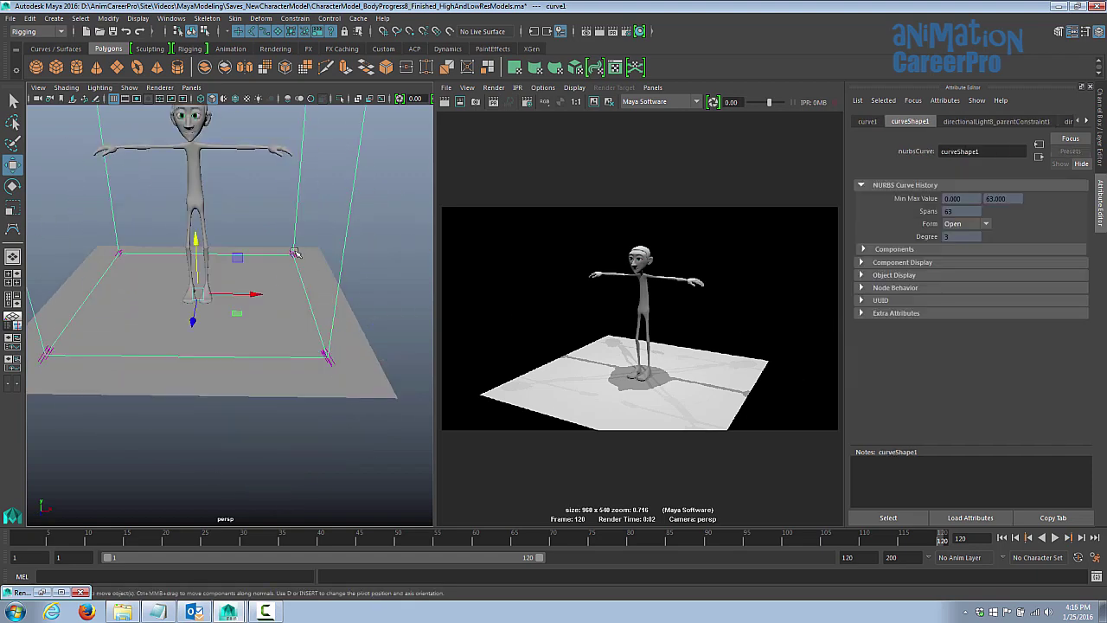
left_click(297, 265)
left_click(950, 341)
left_click_drag(194, 324, 260, 305, "alt")
left_click(114, 298)
left_click(110, 292)
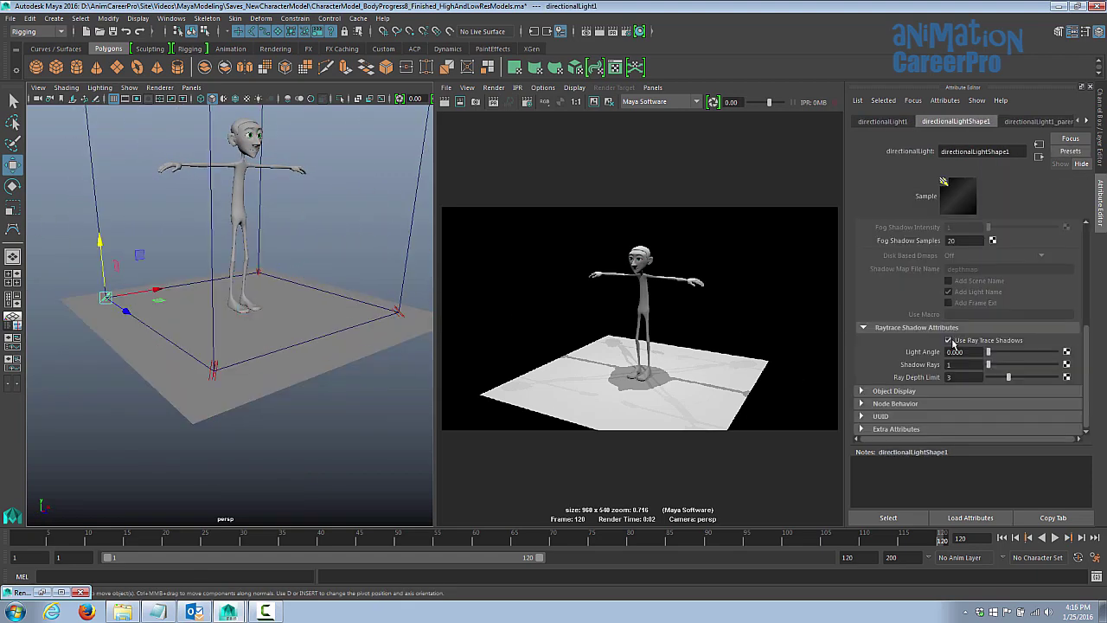
left_click(949, 340)
left_click(217, 374)
left_click(214, 370)
left_click(949, 340)
Render a closer view of the character to check the shadows on the floor plane.
left_click_drag(269, 235, 272, 285, "alt")
scroll(271, 291, "up", 2)
left_click(444, 102)
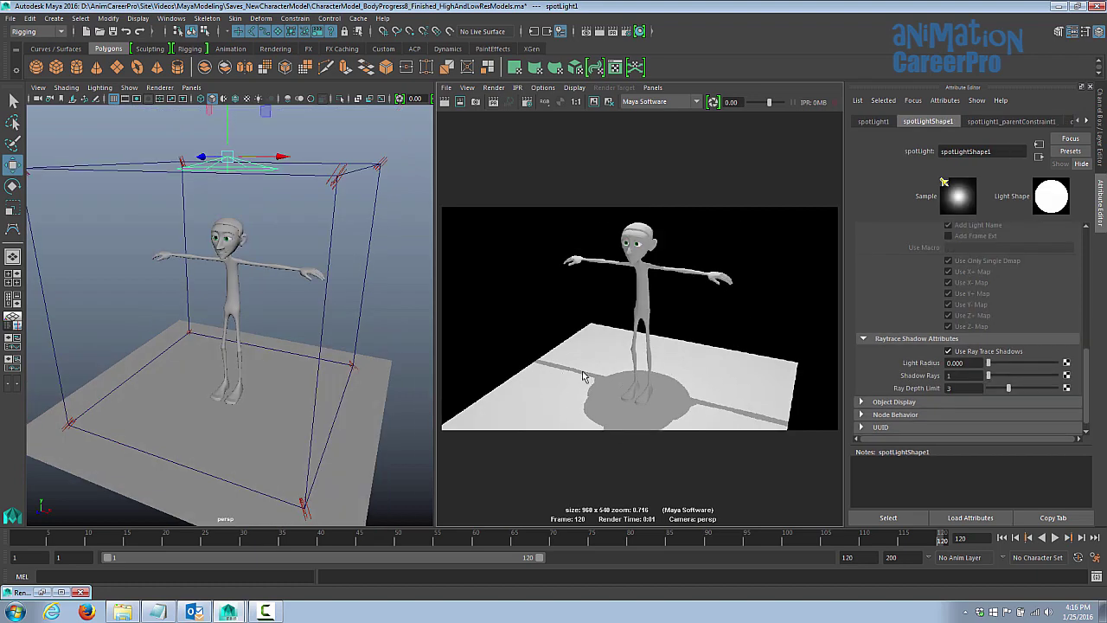
Raise the overhead spotlight well above the light box and render the frame.
right_click_drag(275, 262, 235, 205, "alt")
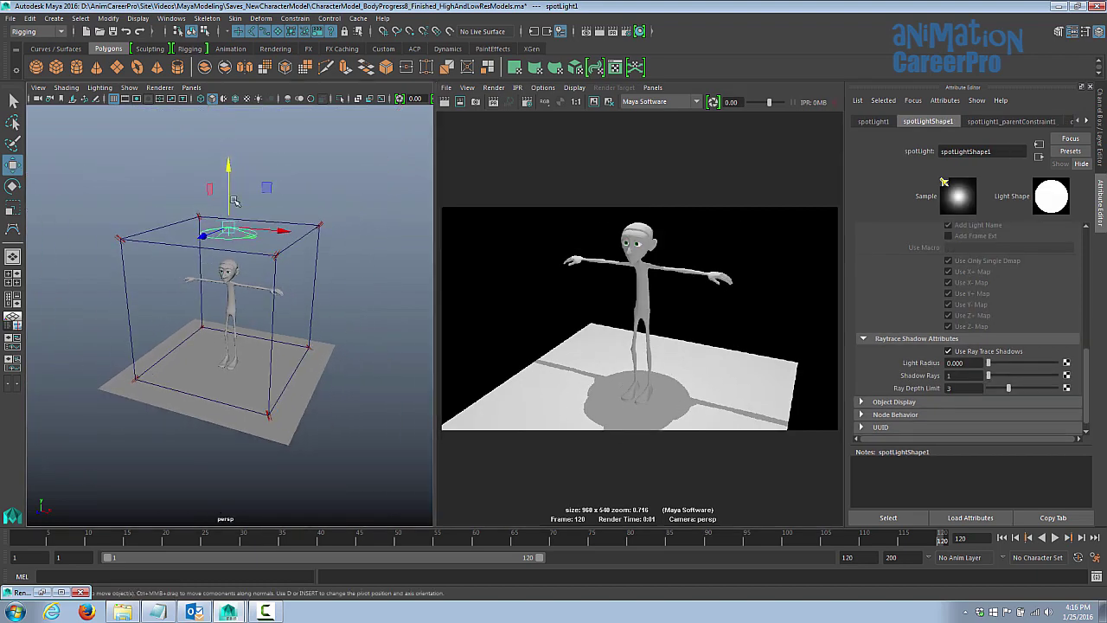
left_click_drag(230, 166, 230, 108)
left_click(445, 103)
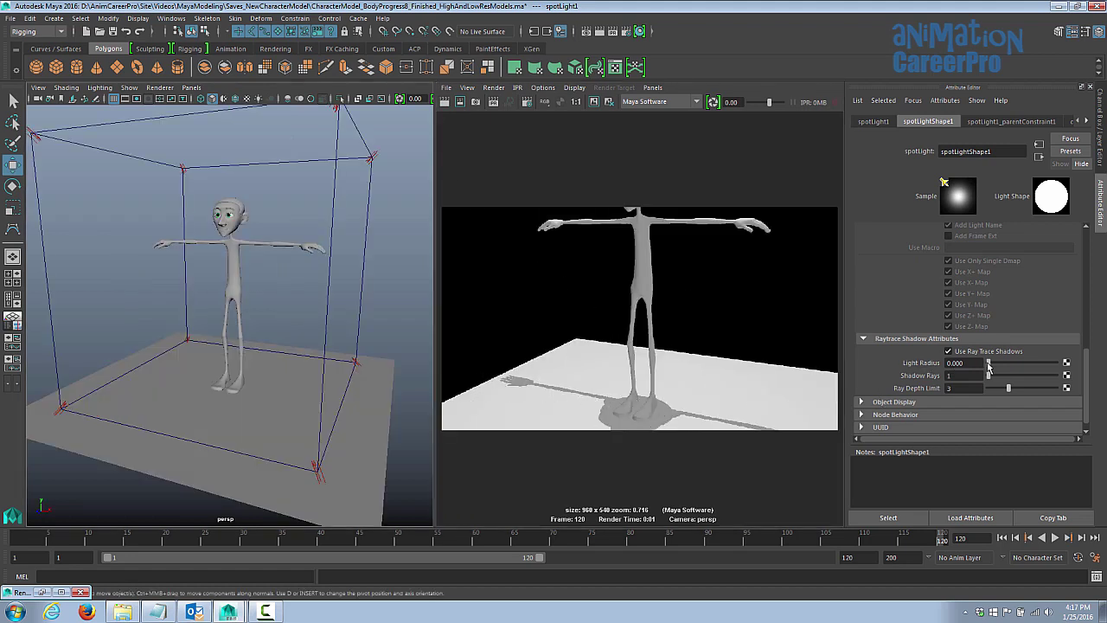
Soften the spotlight's ray trace shadow with Light Radius 1.5 and Shadow Rays 10, and render the frame.
left_click_drag(989, 367, 1024, 366)
key("Return")
key("Tab")
left_click_drag(988, 376, 1007, 378)
left_click(445, 102)
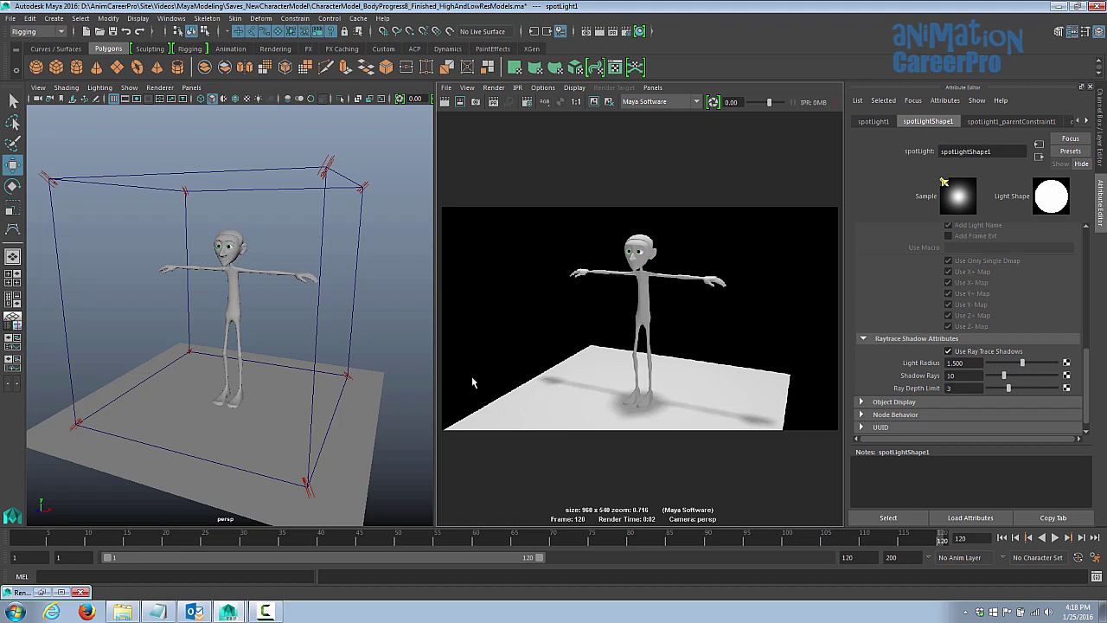
left_click_drag(396, 230, 391, 235, "alt")
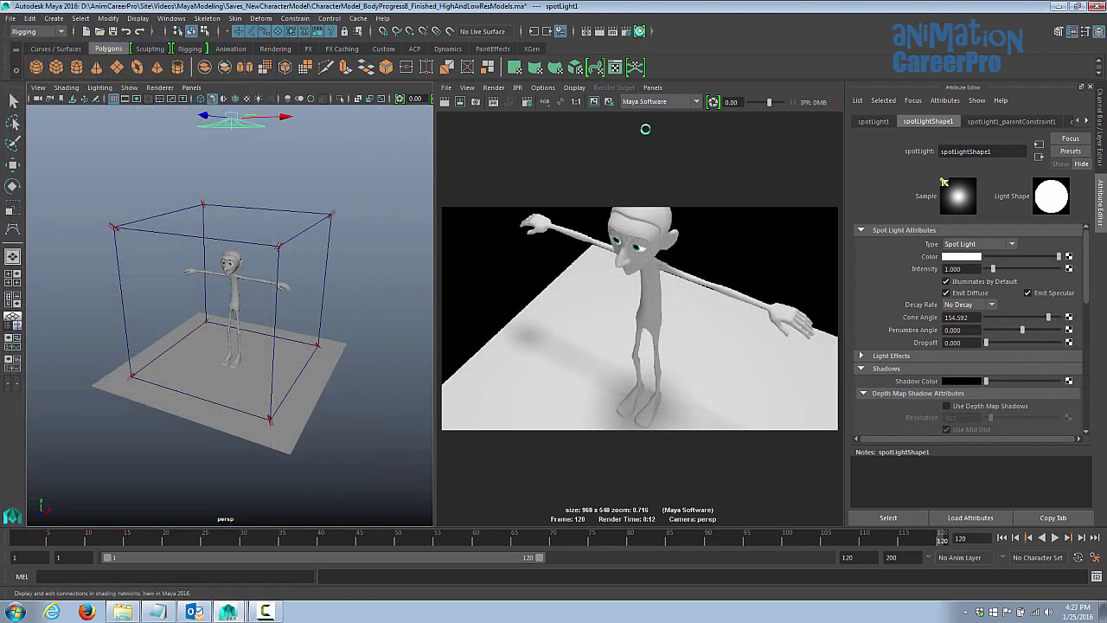
Create a Use Background material in the Hypershade and assign it to the floor plane.
left_click(424, 538)
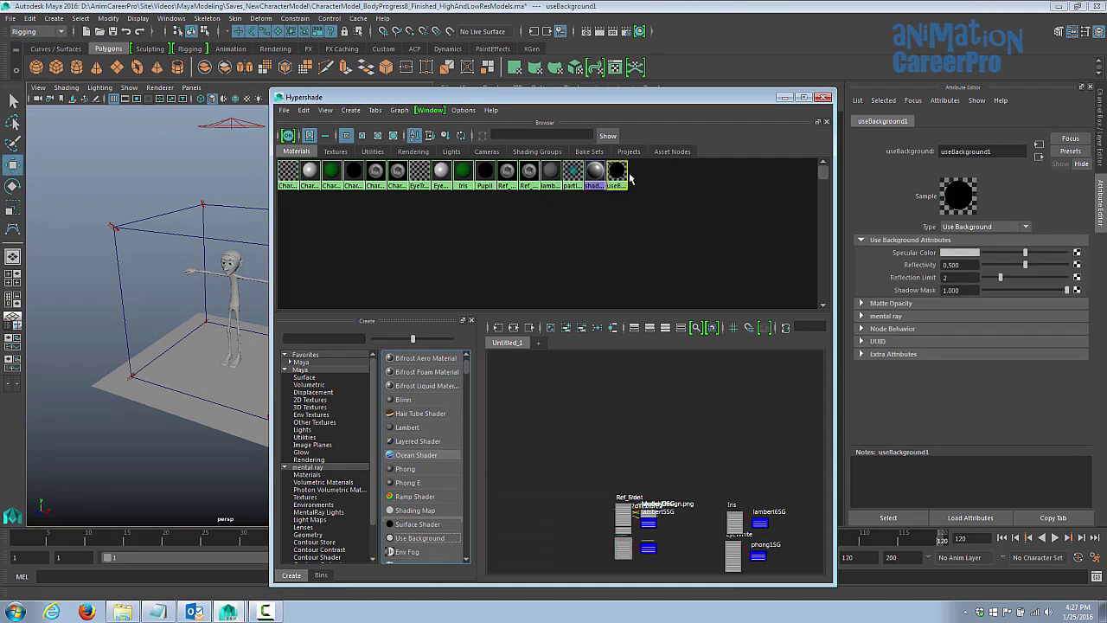
left_click(362, 136)
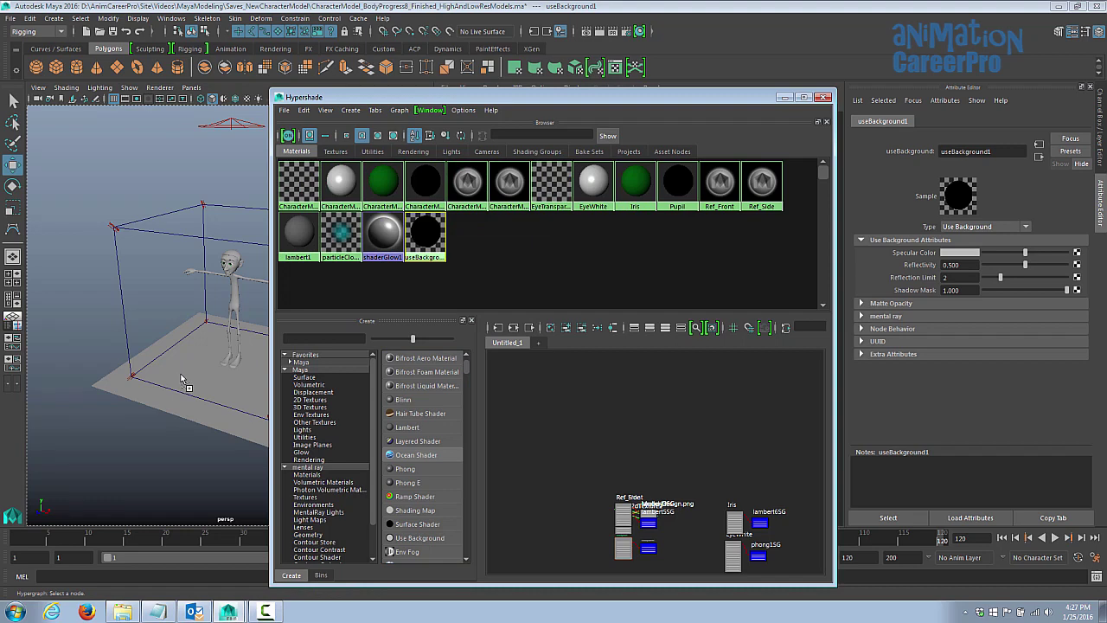
middle_click_drag(181, 381, 182, 381)
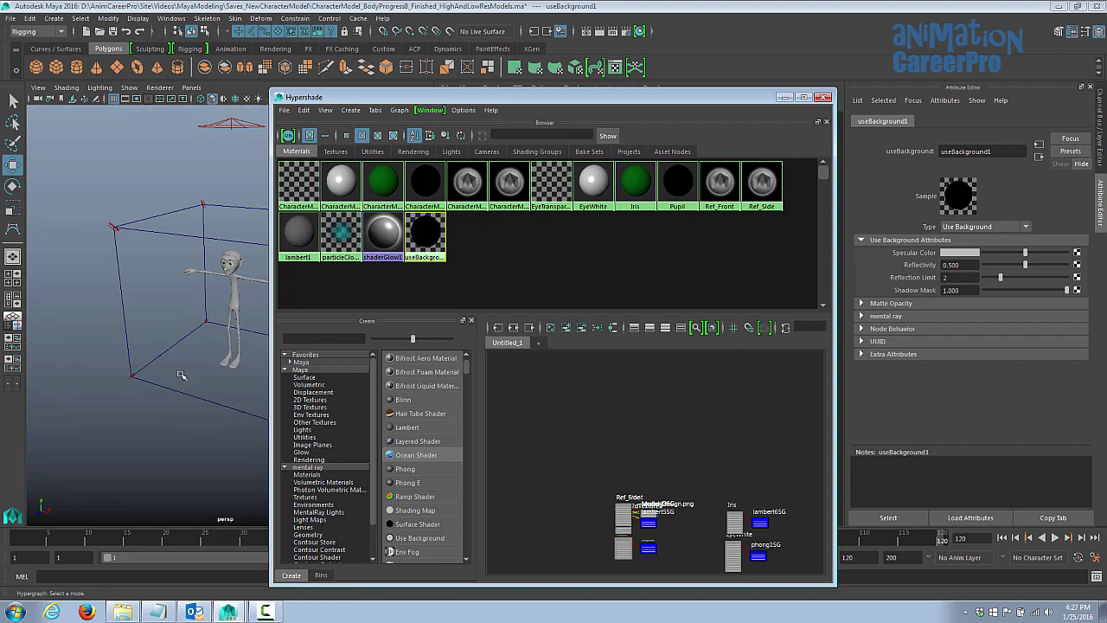
left_click(781, 98)
Preview the floor plane's new material in the Legacy Default Viewport, and restore Viewport 2.0.
left_click(346, 384)
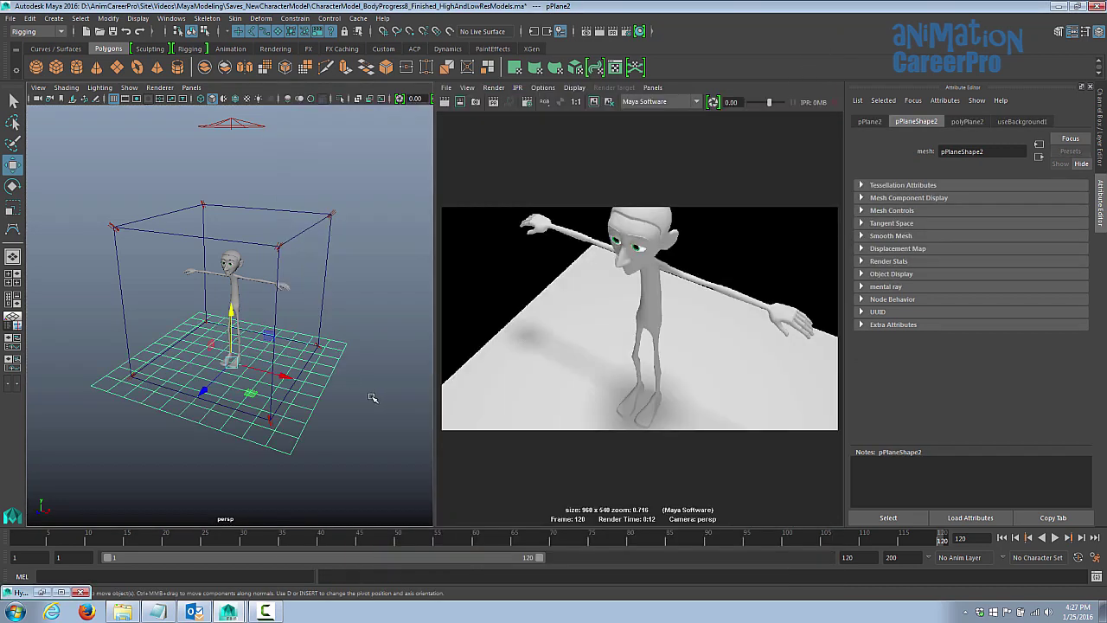
left_click_drag(331, 361, 368, 297, "alt")
left_click(159, 88)
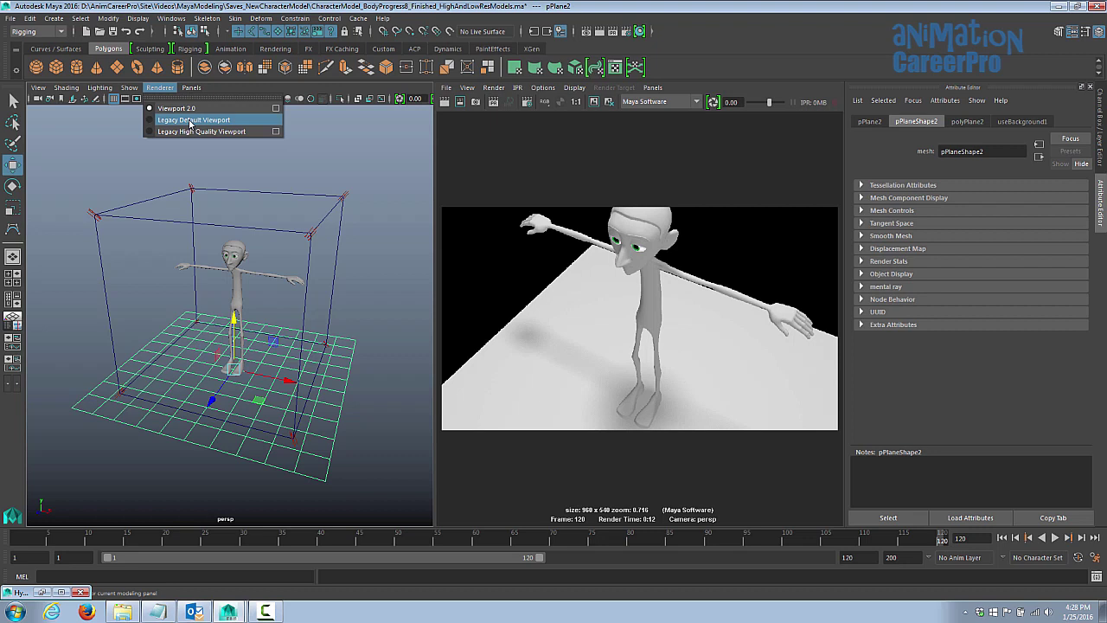
left_click(190, 120)
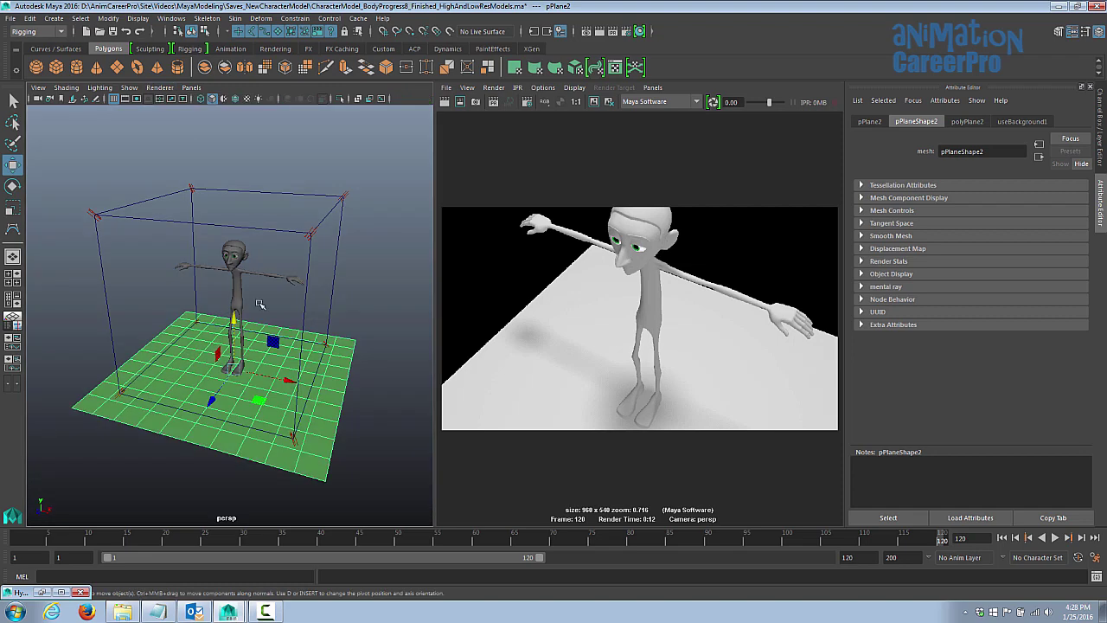
mouse_move(261, 304)
left_mouse_down("alt")
mouse_move(340, 316)
mouse_move(275, 324)
mouse_move(268, 298)
left_mouse_up("alt")
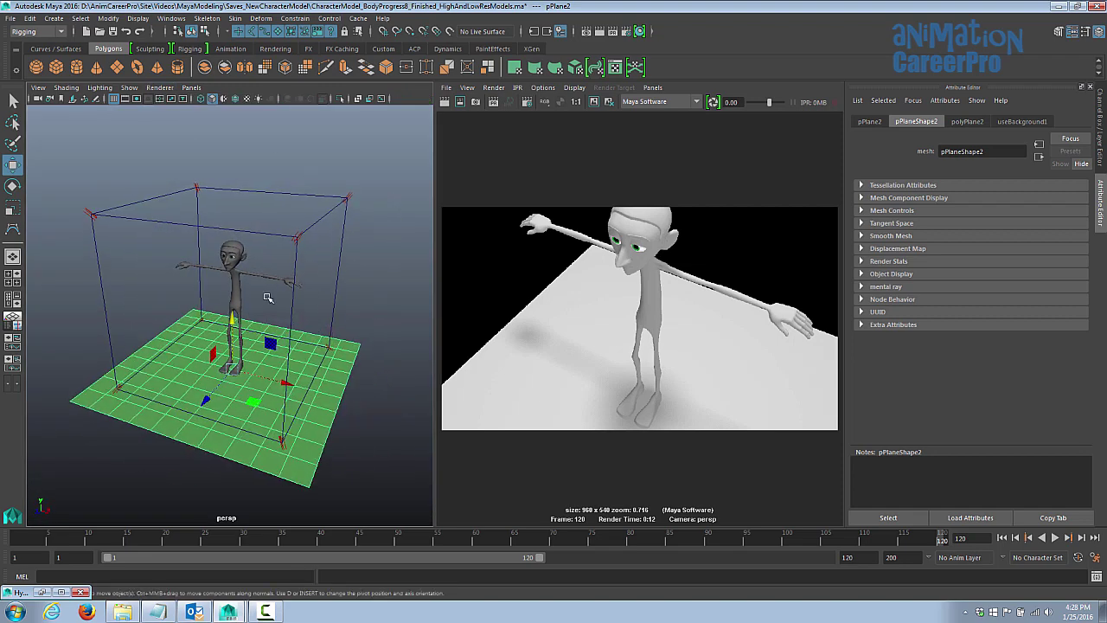
left_click(280, 123)
left_click_drag(316, 236, 353, 242, "alt")
left_click(159, 87)
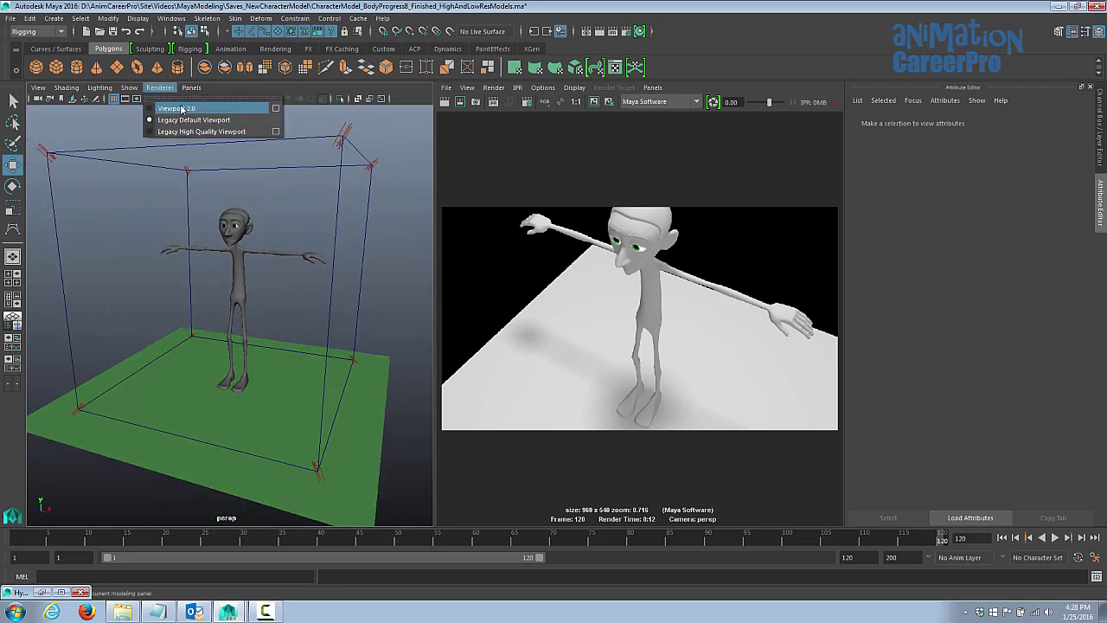
left_click(177, 108)
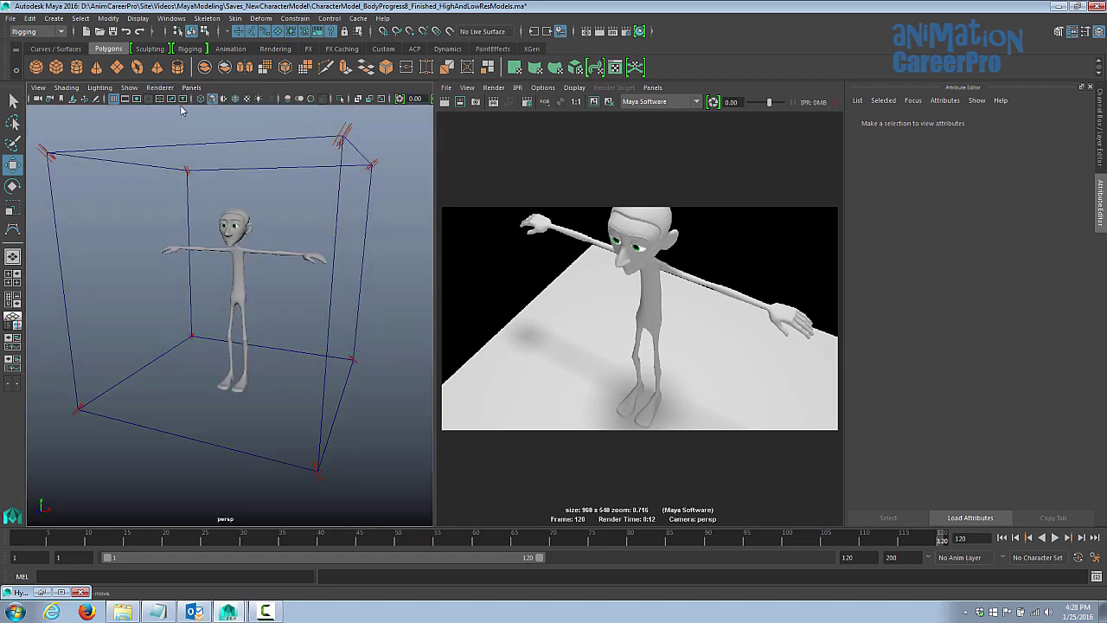
Switch the perspective view to the Legacy Default Viewport so the floor plane displays beneath the whole light rig.
left_click(159, 87)
left_click(186, 119)
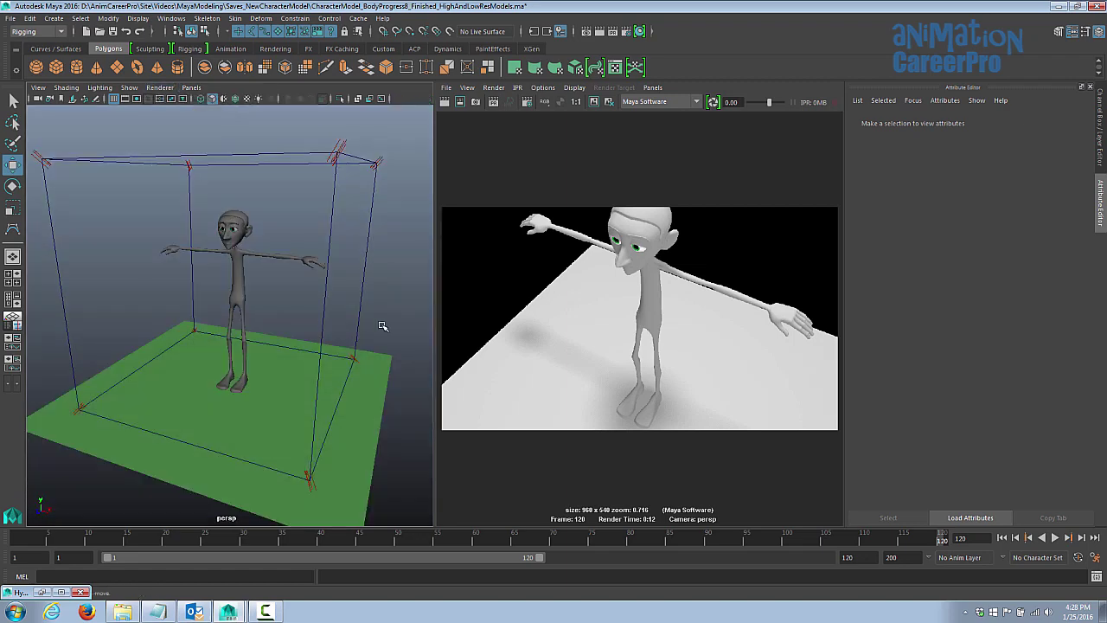
left_click_drag(384, 327, 322, 320, "alt")
right_click_drag(323, 321, 176, 317, "alt")
left_click_drag(247, 328, 185, 312, "alt")
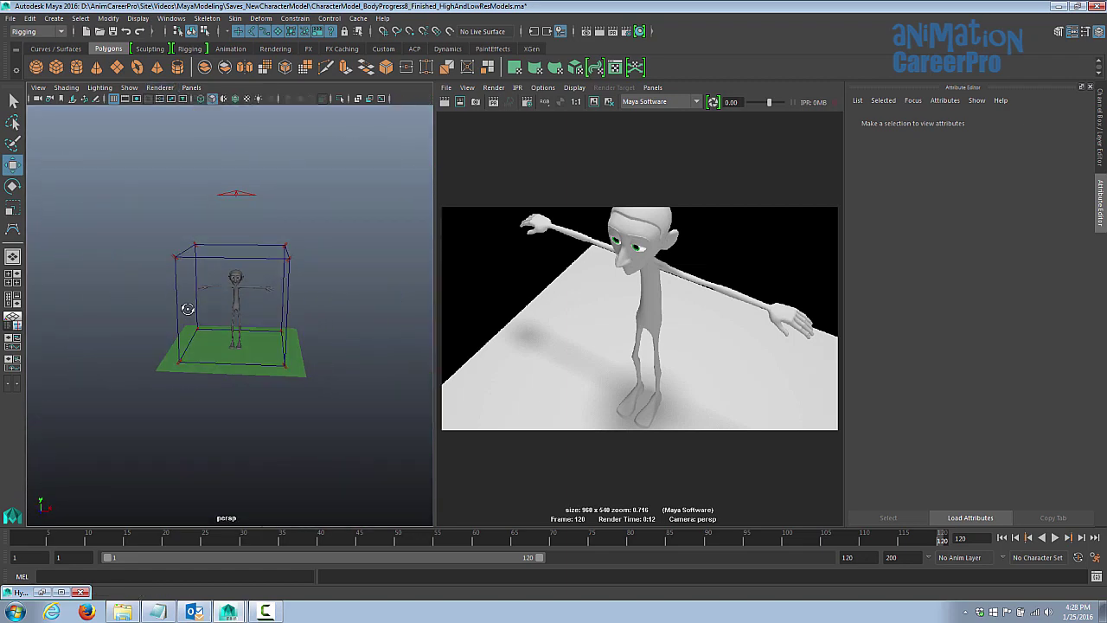
right_click_drag(185, 311, 252, 309, "alt")
left_click_drag(252, 309, 286, 342, "alt")
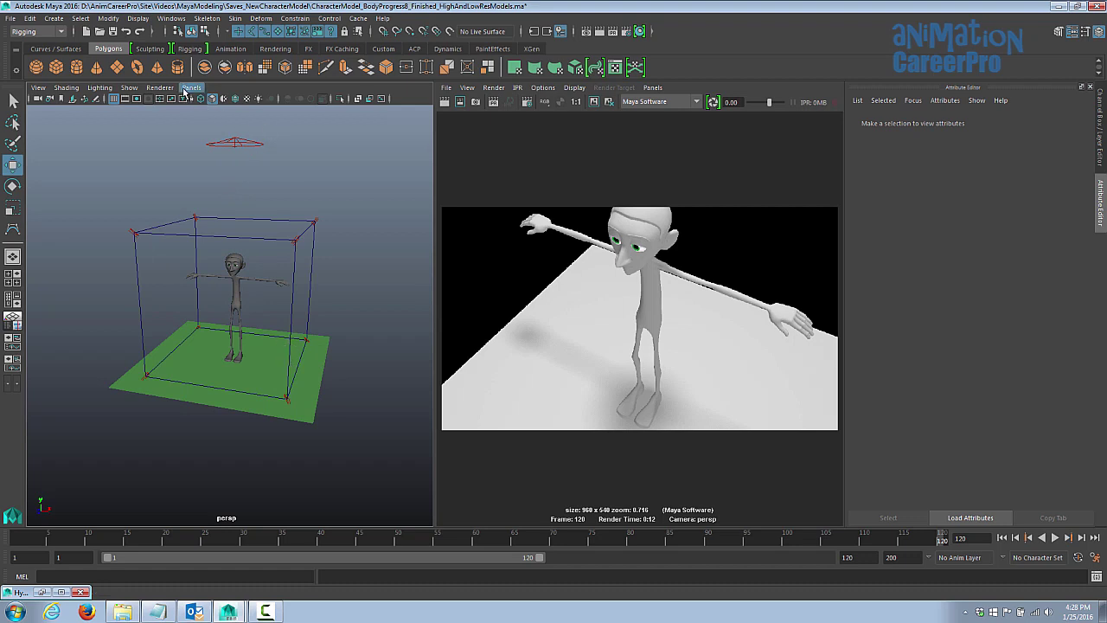
Create a camera, move it out in front of the light box and raise it to about the character's chest height.
left_click(54, 18)
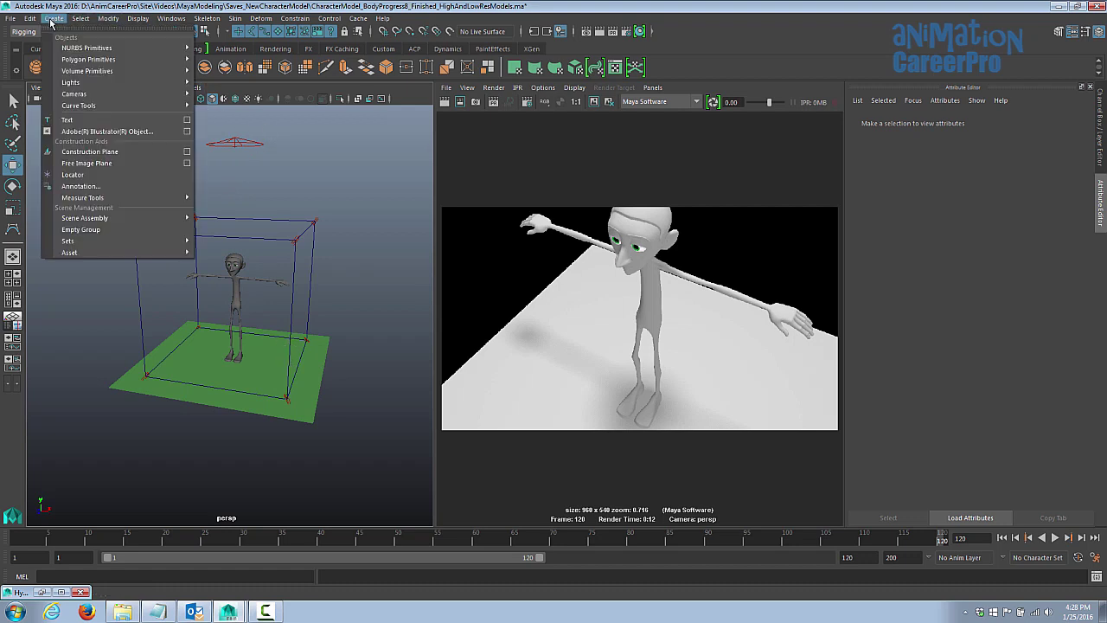
mouse_move(109, 107)
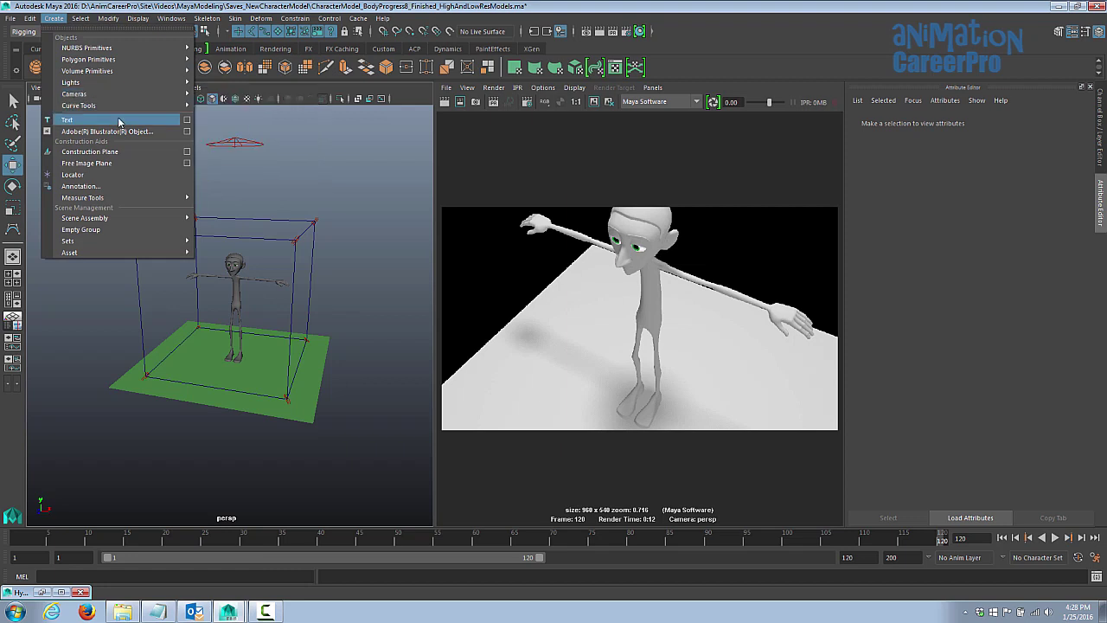
left_click(218, 95)
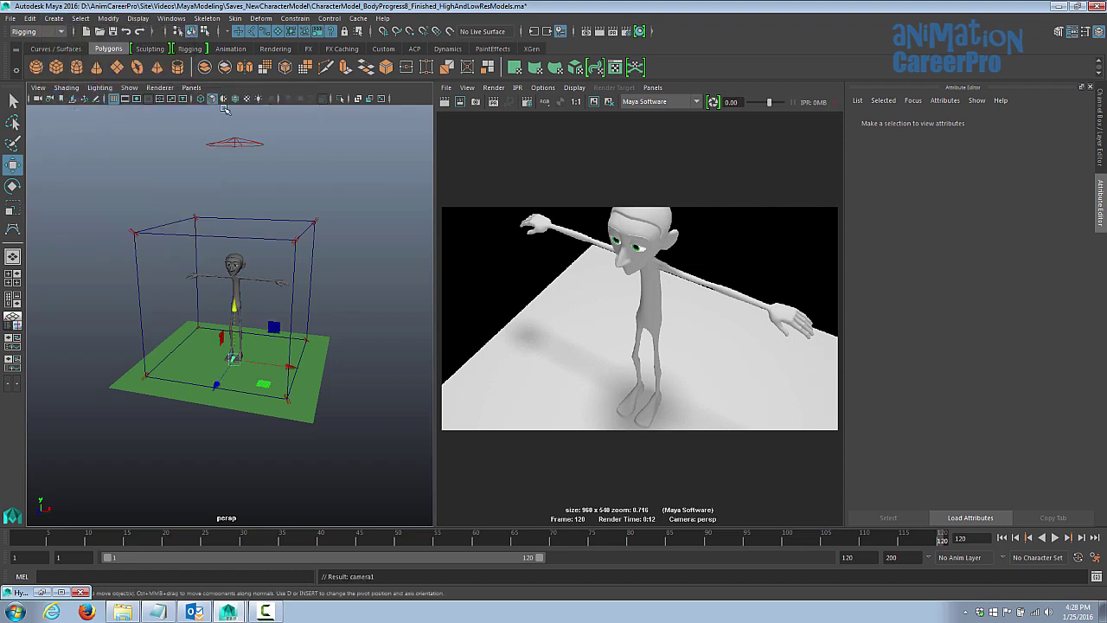
left_click_drag(216, 386, 148, 484)
left_click_drag(192, 432, 108, 421, "alt")
left_click_drag(85, 336, 80, 270)
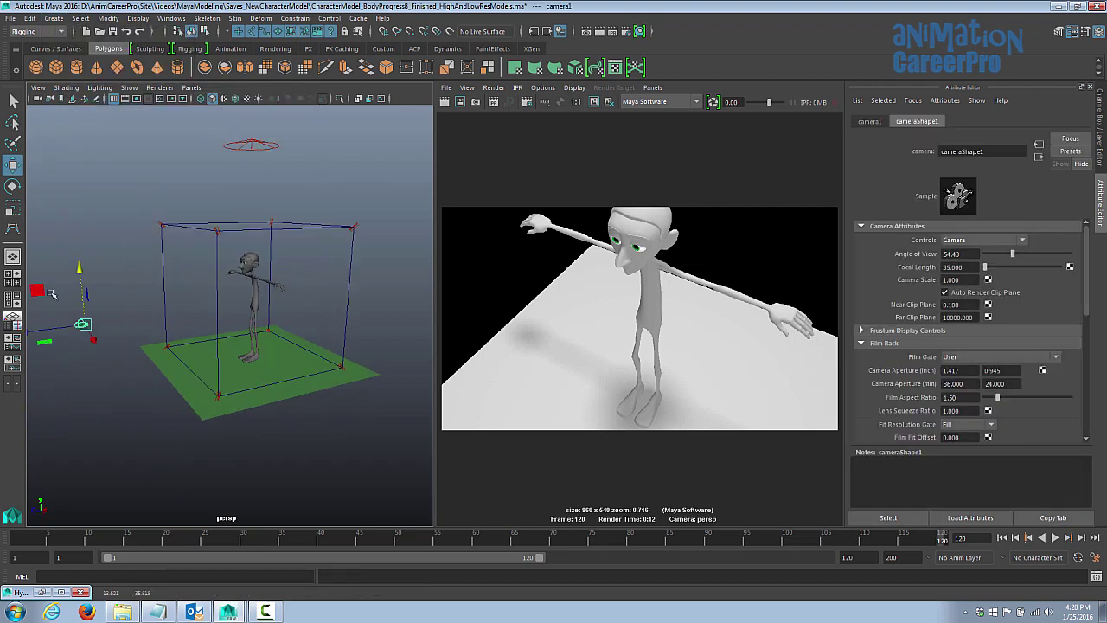
Switch to a three-pane layout and look through camera1 in the lower viewport.
left_click(15, 301)
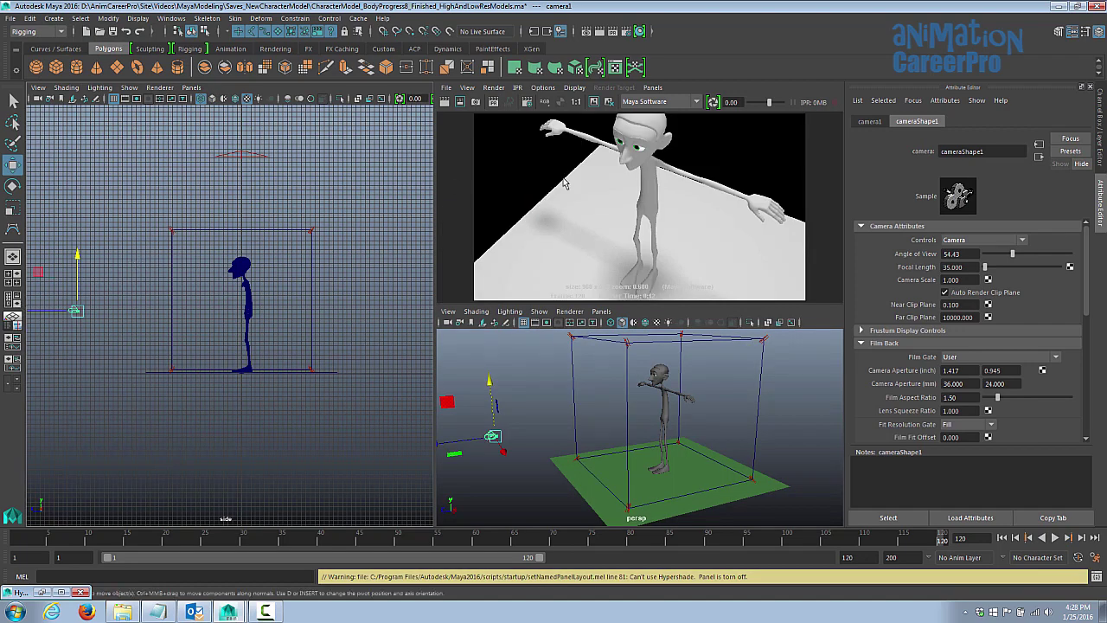
key("space")
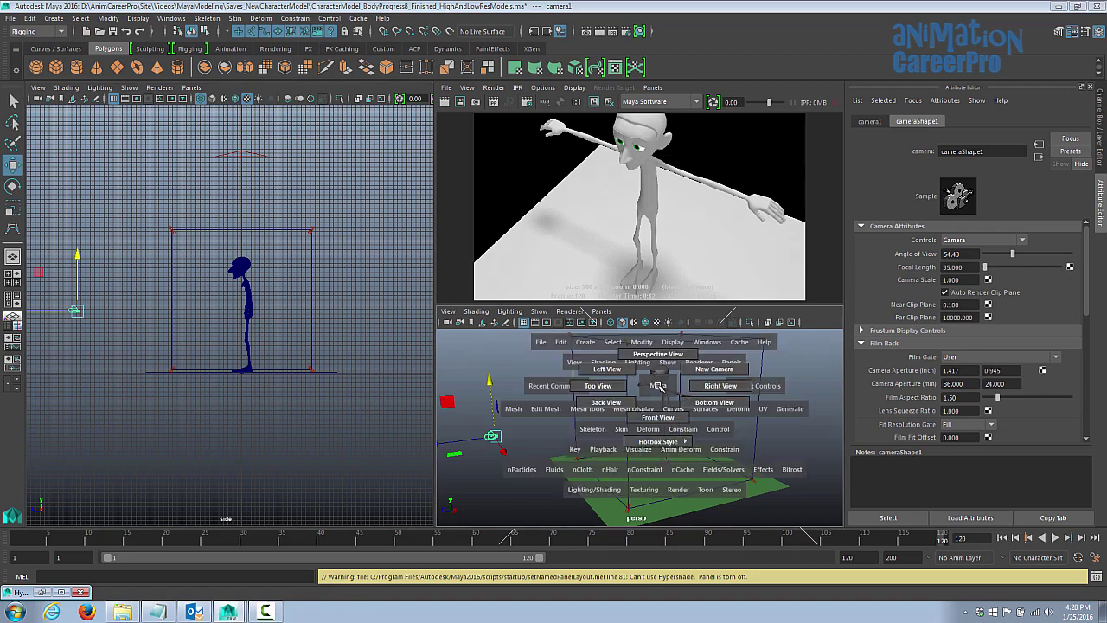
left_click(601, 313)
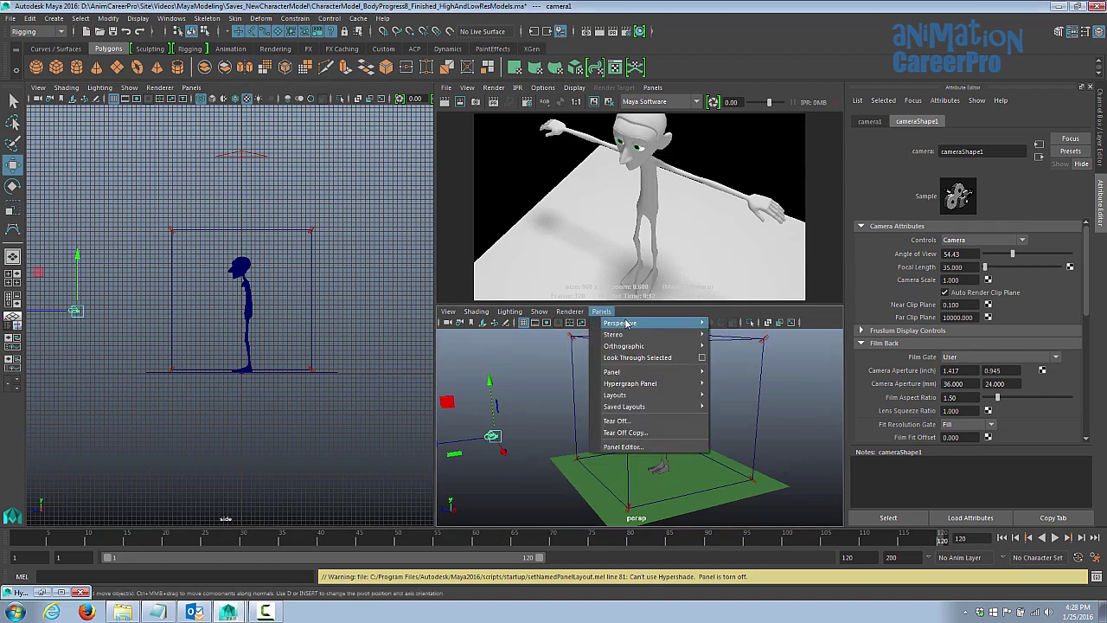
mouse_move(627, 323)
left_click(734, 323)
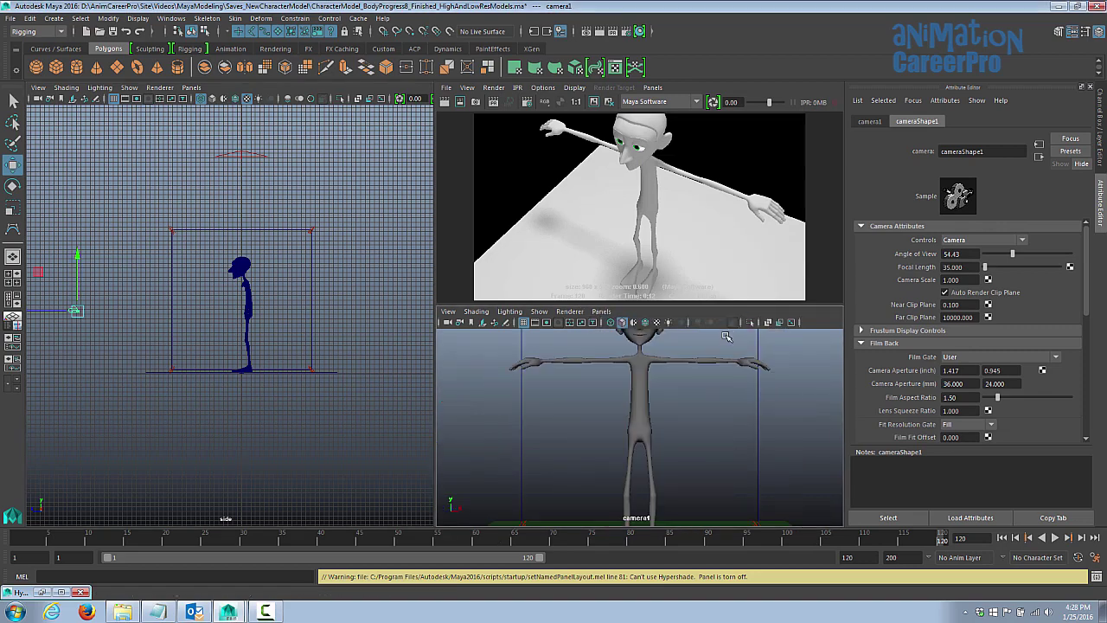
Change the side viewport to the perspective view, showing both the new camera and the light box.
middle_click_drag(156, 324, 224, 339, "alt")
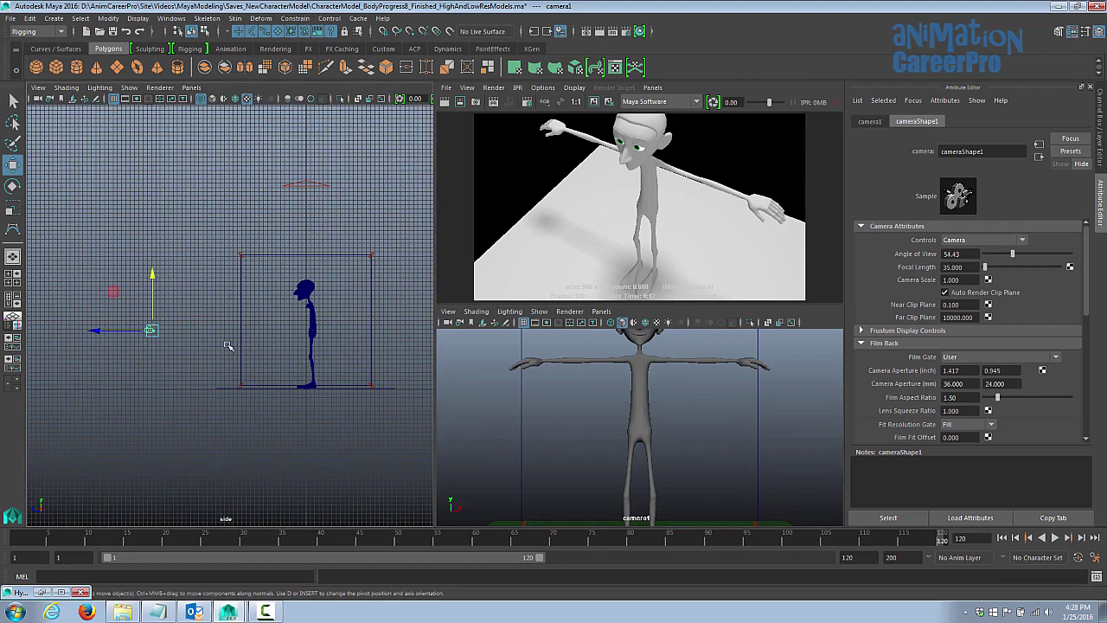
key("space")
mouse_move(229, 344)
left_mouse_down()
mouse_move(227, 314)
mouse_move(290, 343)
left_mouse_up()
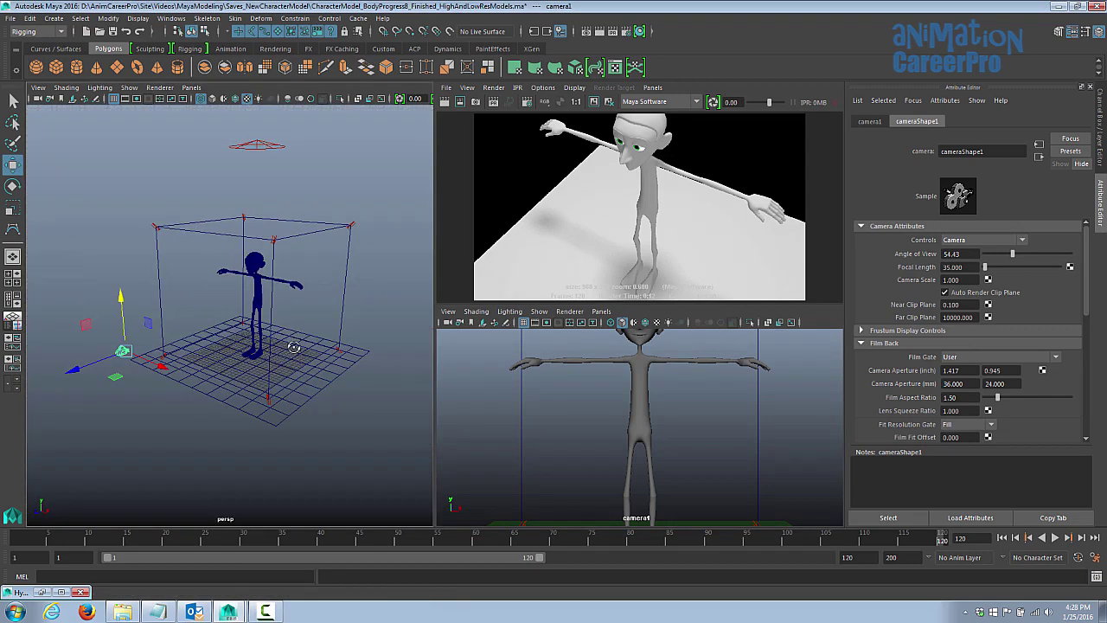
right_click_drag(290, 343, 256, 338, "alt")
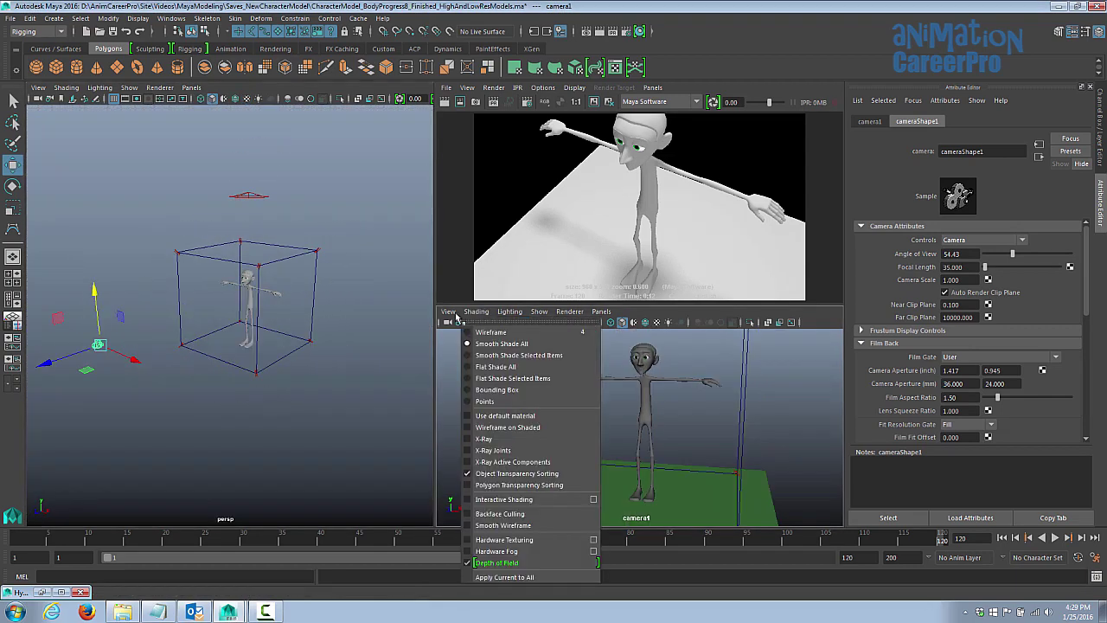
Show the Resolution Gate in the camera1 view and dolly in to frame the full character more closely.
left_click(456, 316)
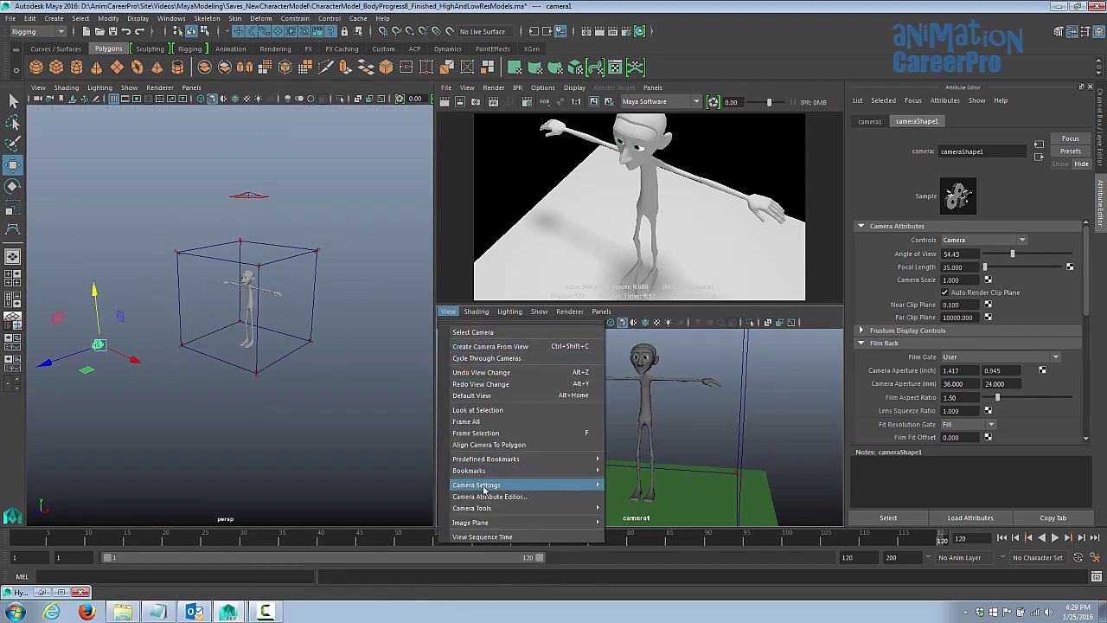
mouse_move(484, 486)
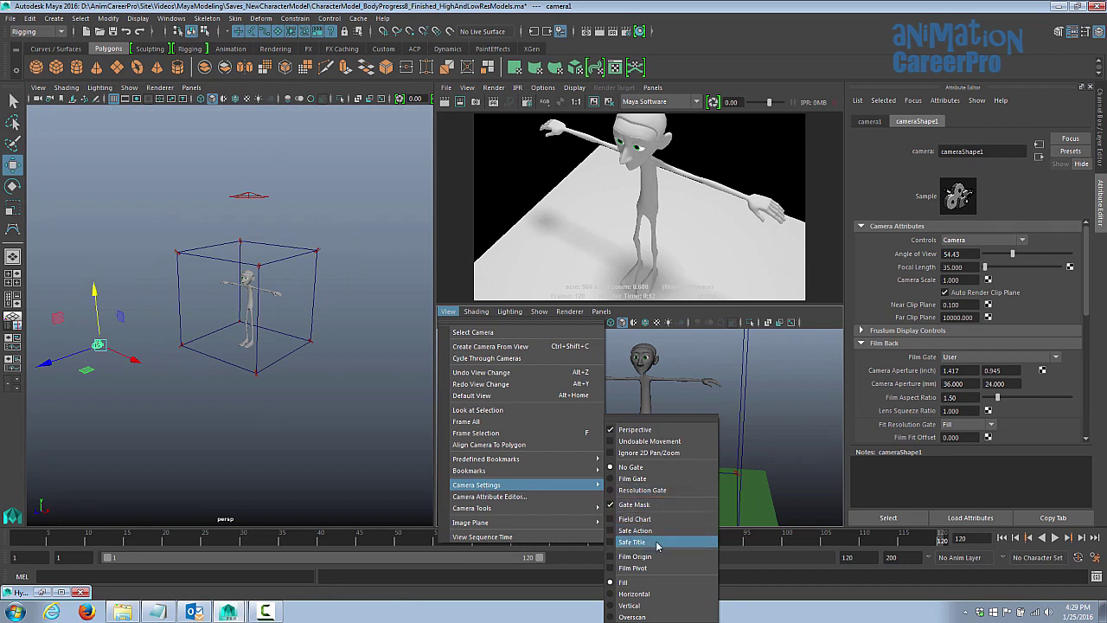
left_click(661, 490)
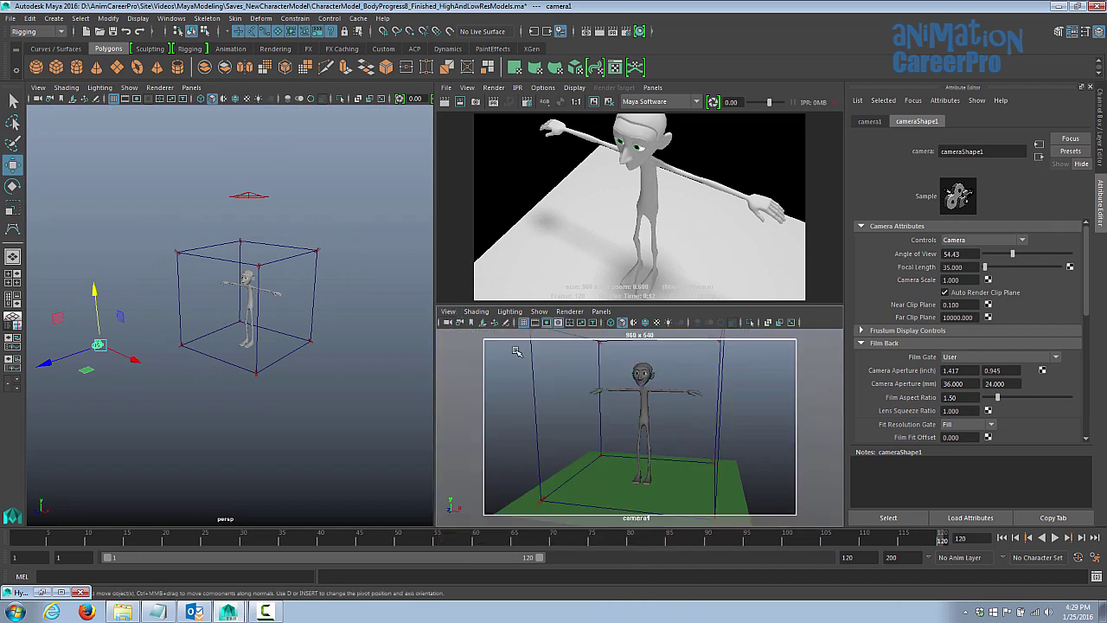
right_click_drag(571, 416, 706, 422, "alt")
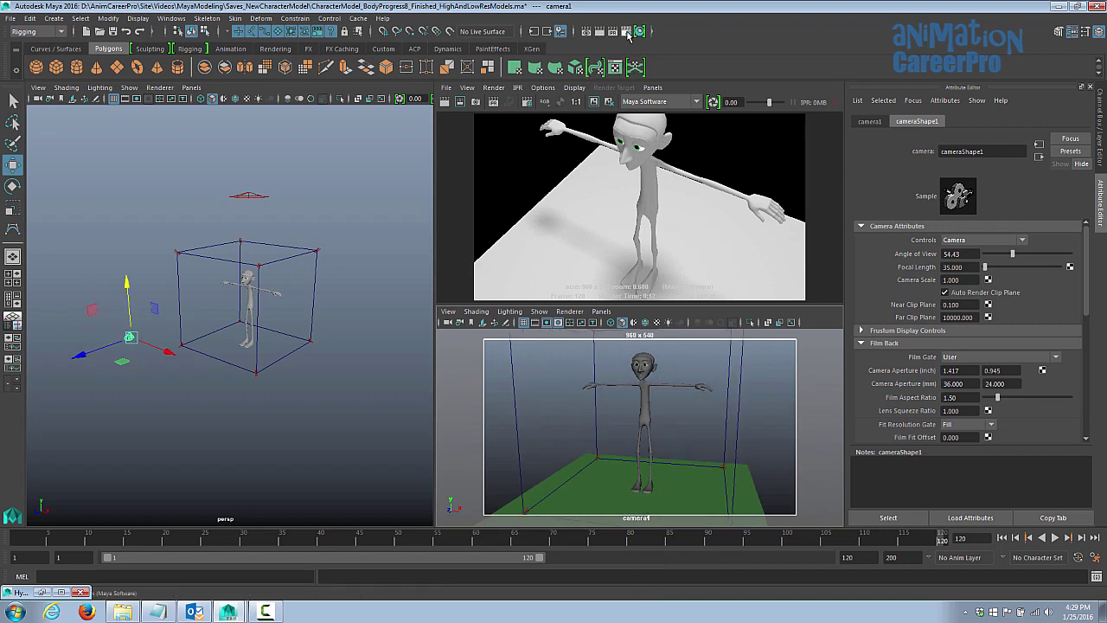
Set camera1's Environment Background Color to a very light grey, just below full white.
left_click(1101, 165)
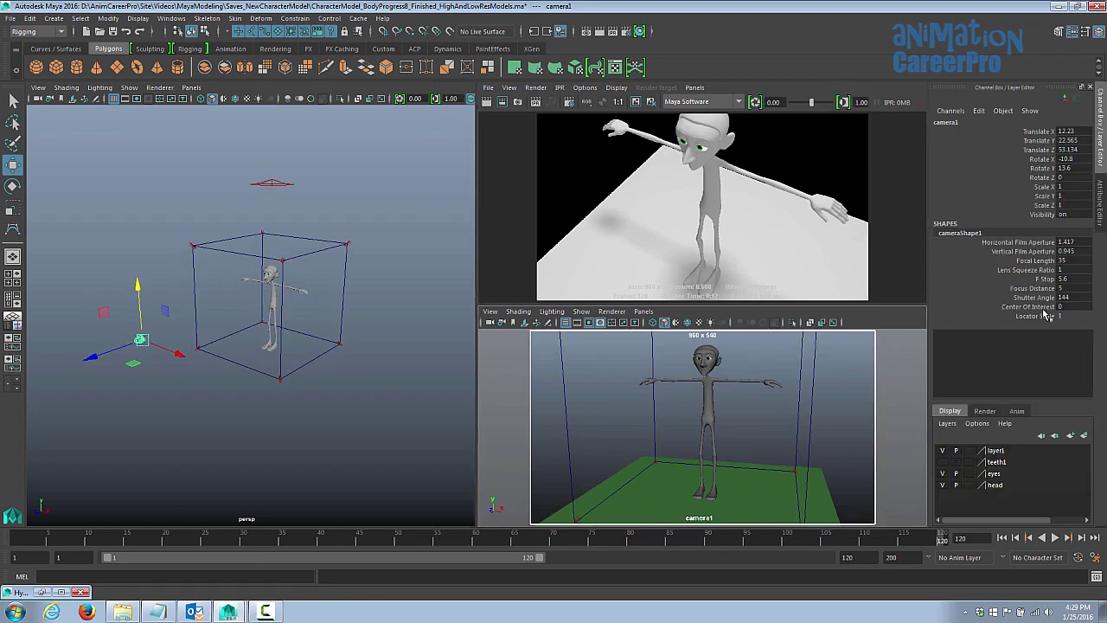
left_click(1100, 199)
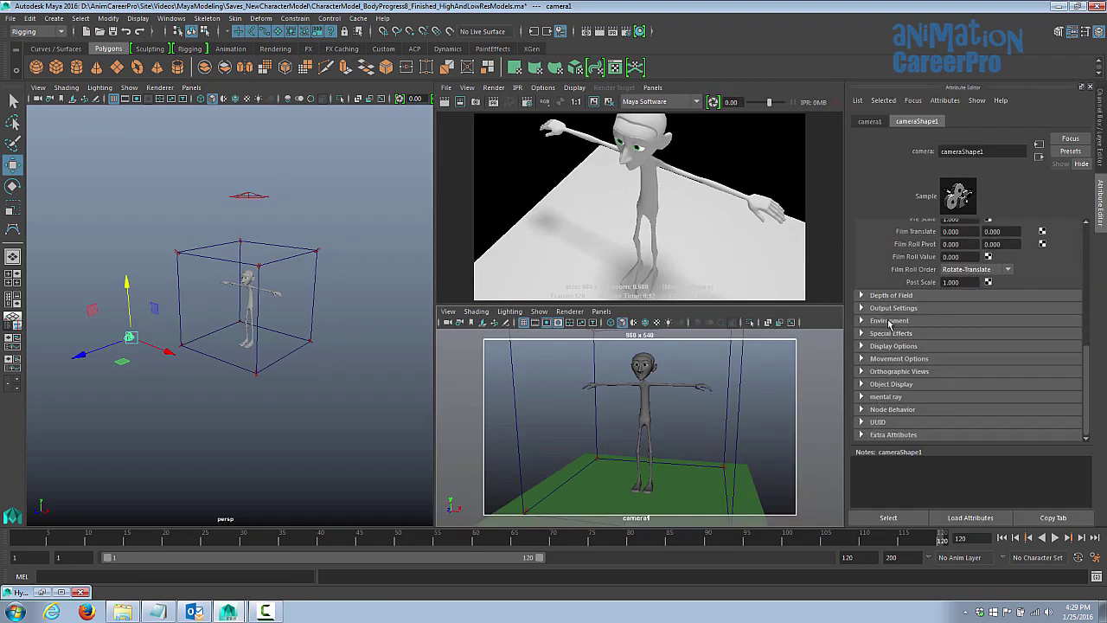
left_click(861, 321)
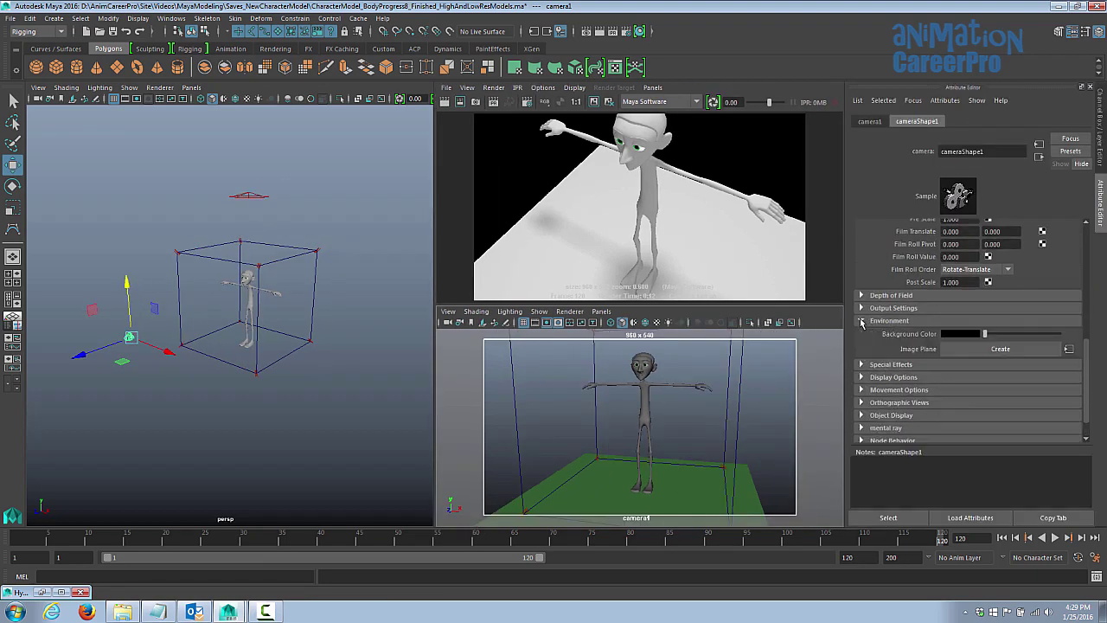
left_click(964, 334)
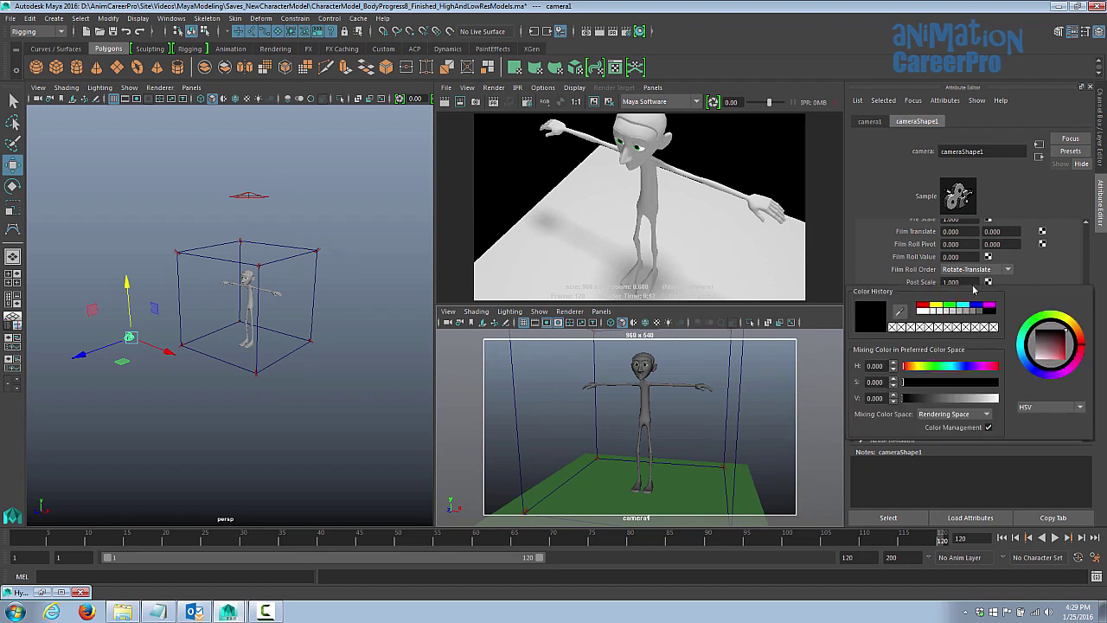
left_click(926, 312)
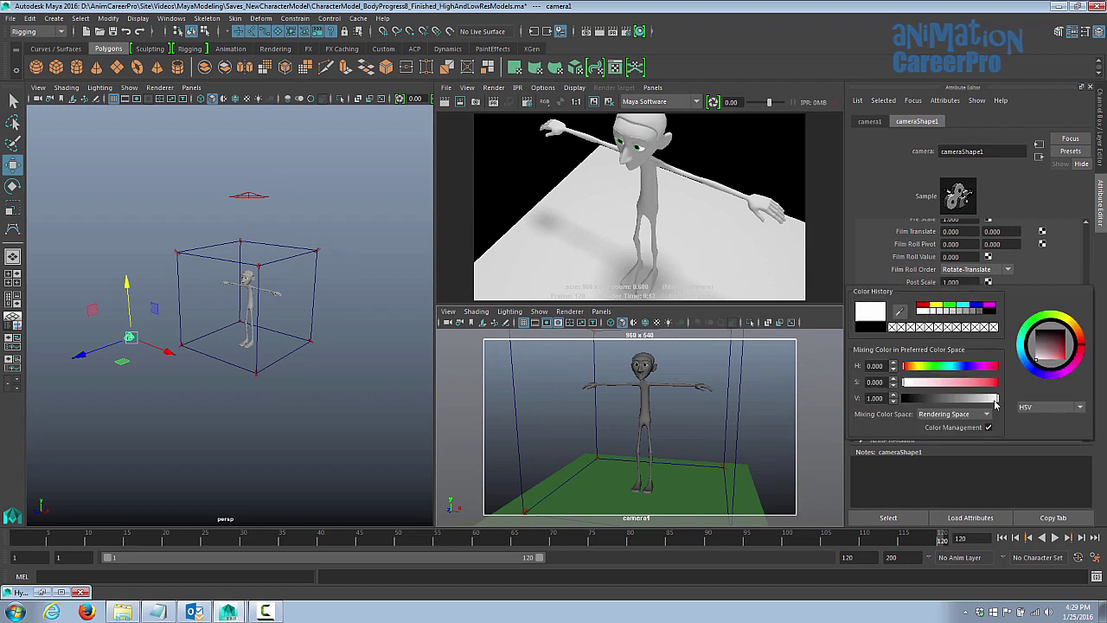
left_click_drag(997, 404, 989, 406)
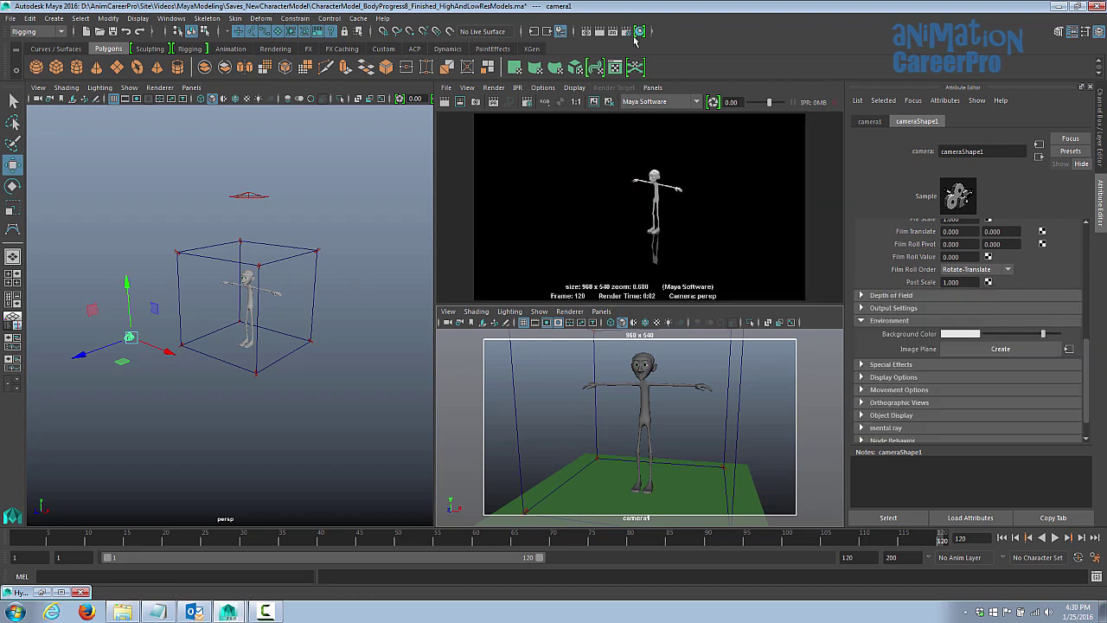
Set the Renderable Camera to camera1 in the Render Settings and render the frame.
left_click(631, 31)
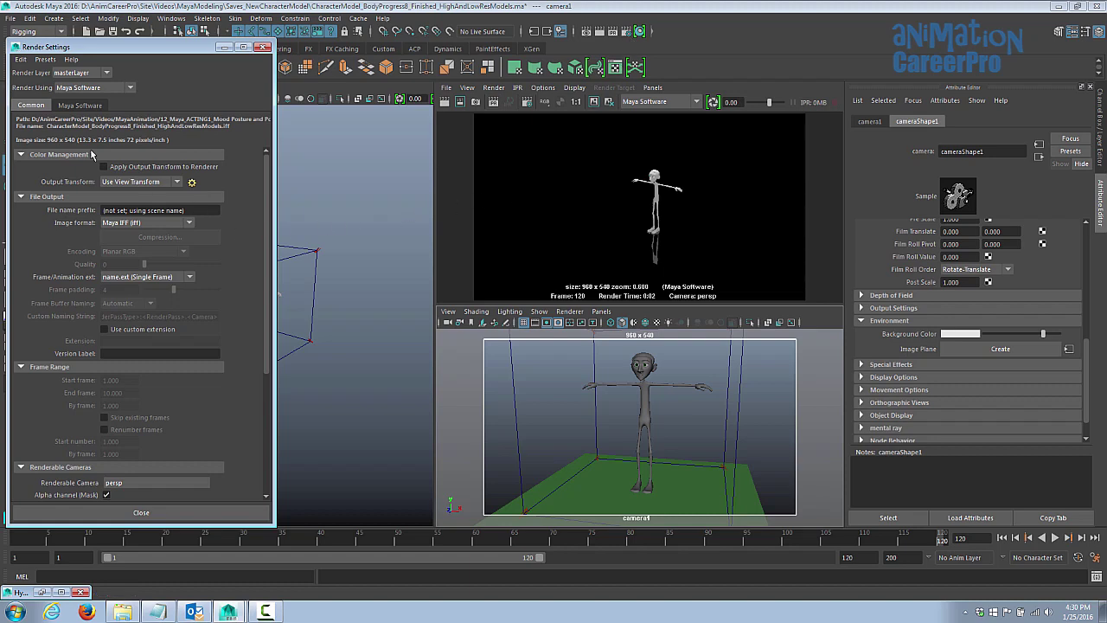
scroll(191, 373, "down", 3)
left_click(115, 332)
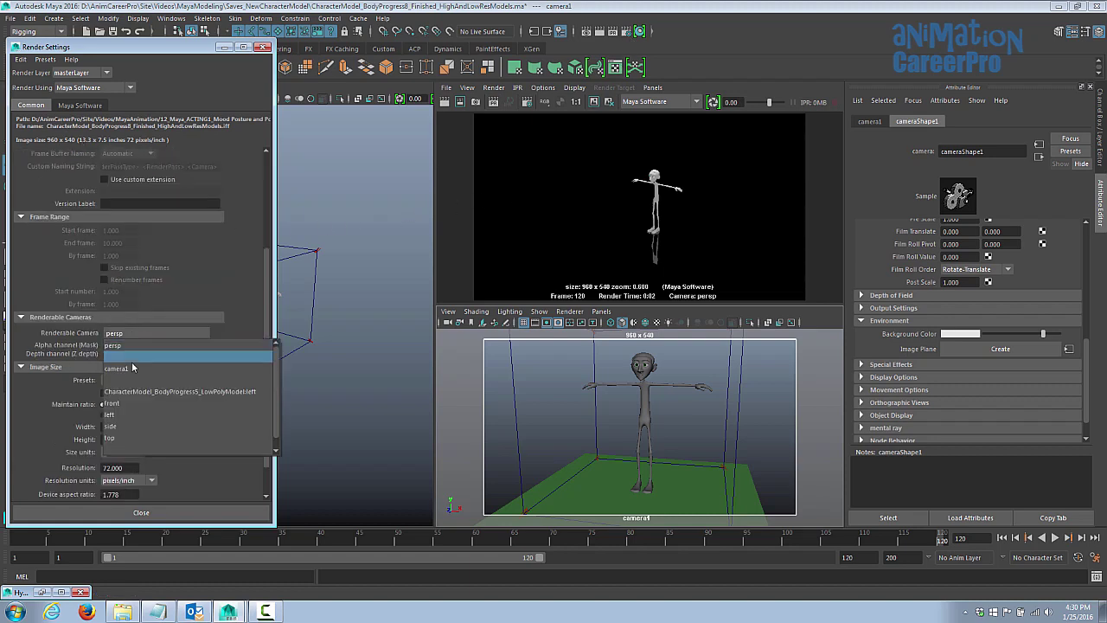
left_click(130, 367)
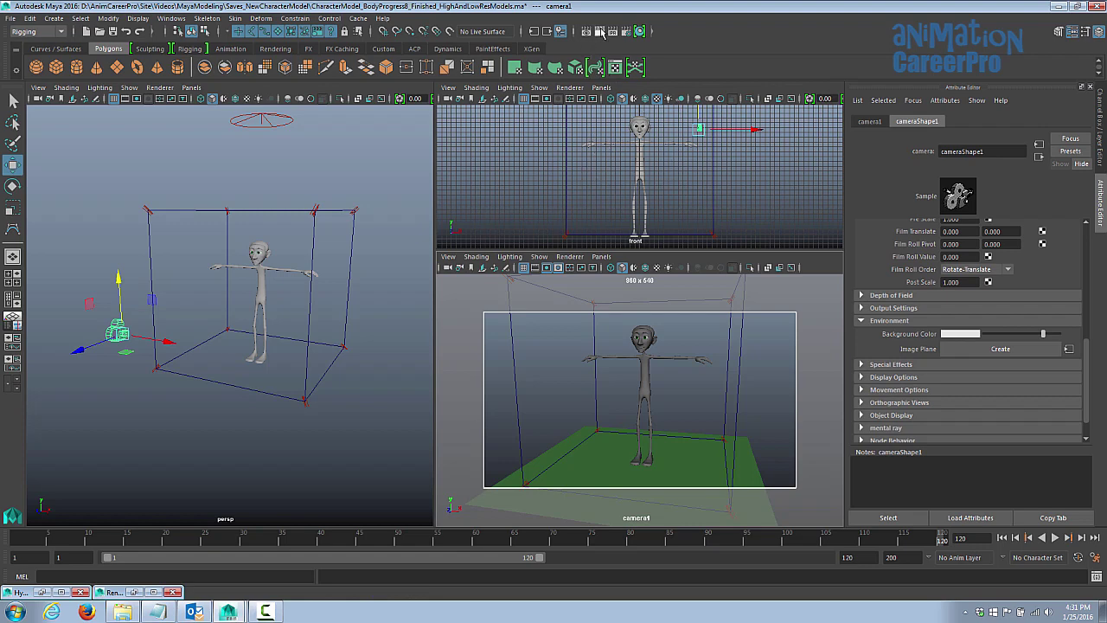
left_click(598, 32)
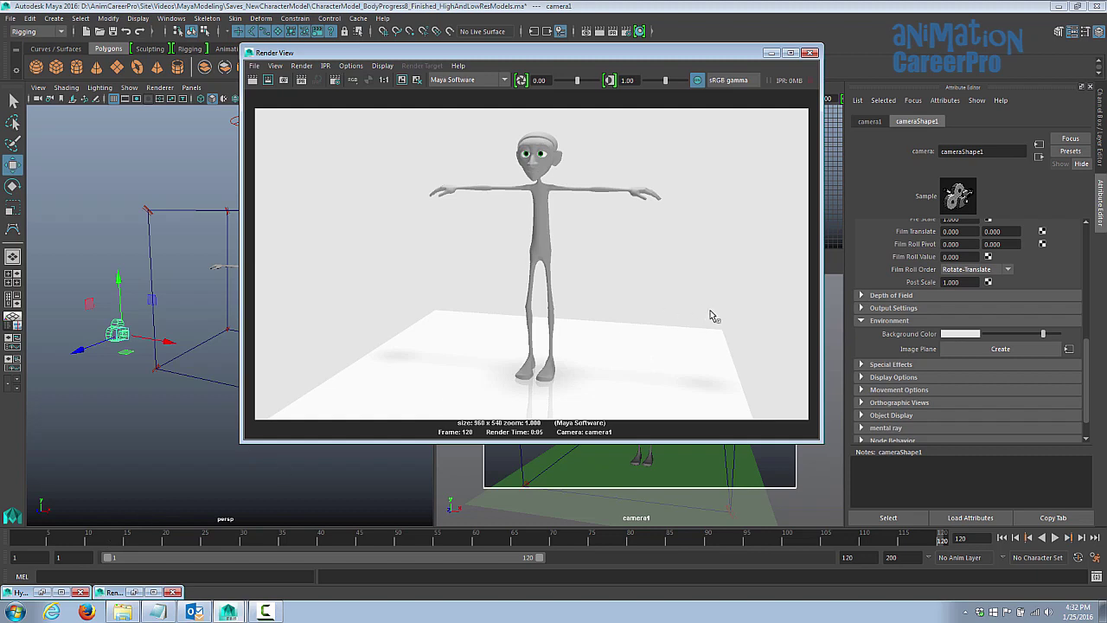
Set the Use Background material's Reflectivity to 0, re-render the camera1 frame and put the Hypershade away.
left_click(62, 592)
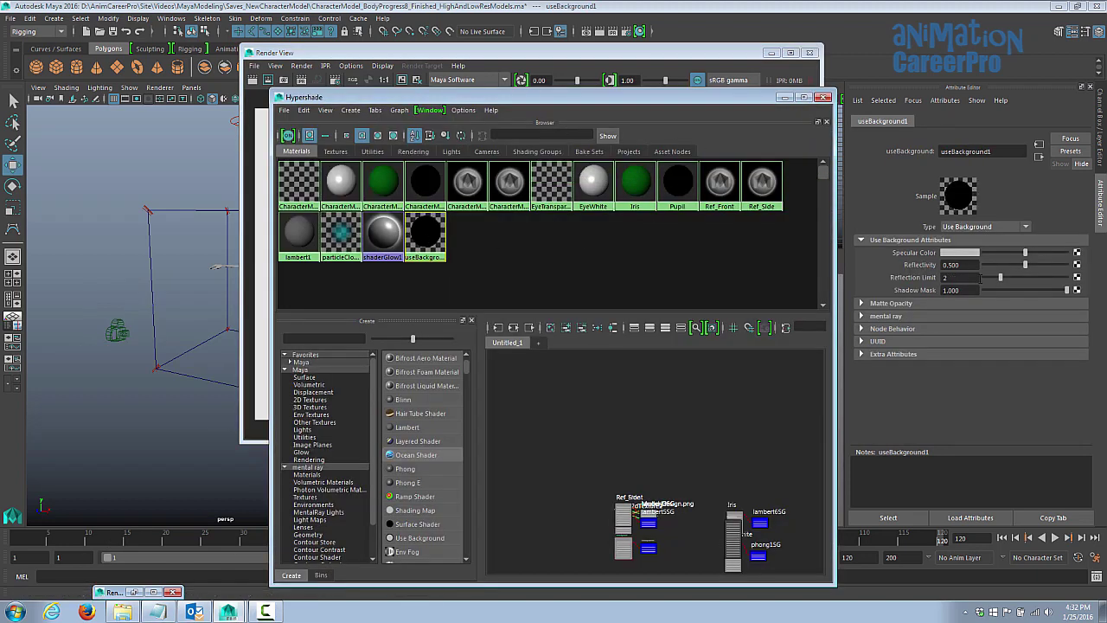
left_click_drag(1026, 265, 971, 273)
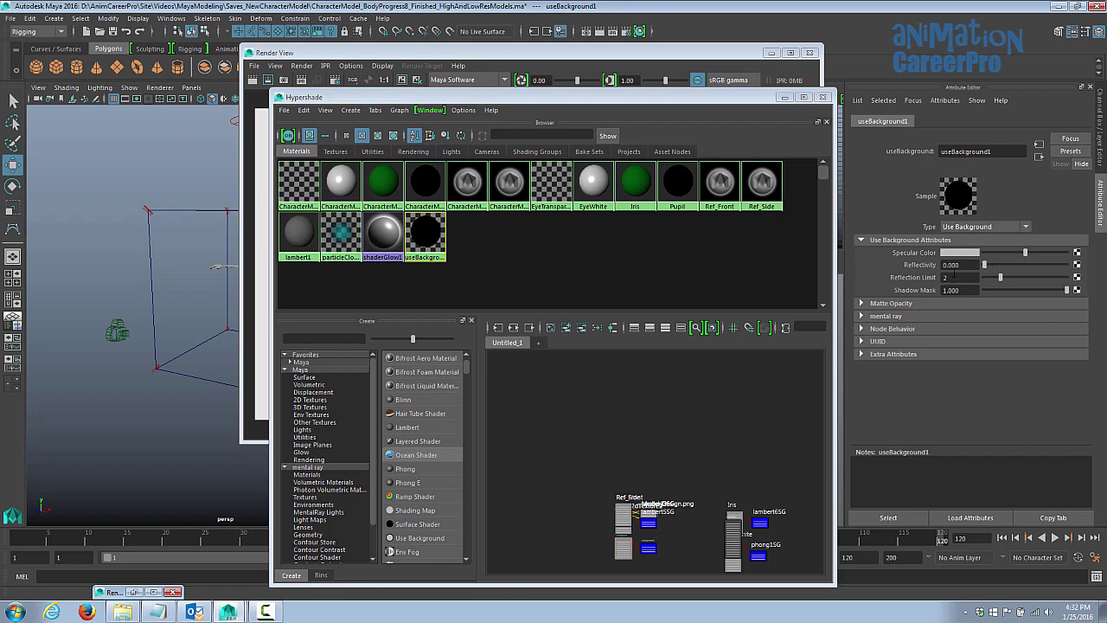
left_click_drag(536, 97, 659, 257)
left_click(274, 57)
left_click(251, 80)
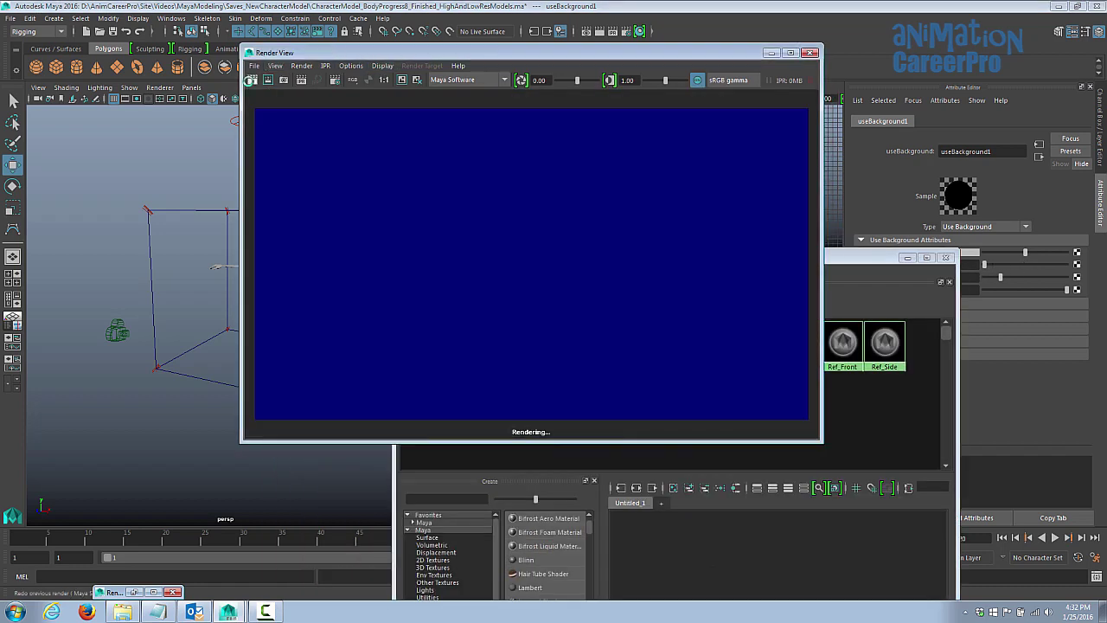
left_click(907, 257)
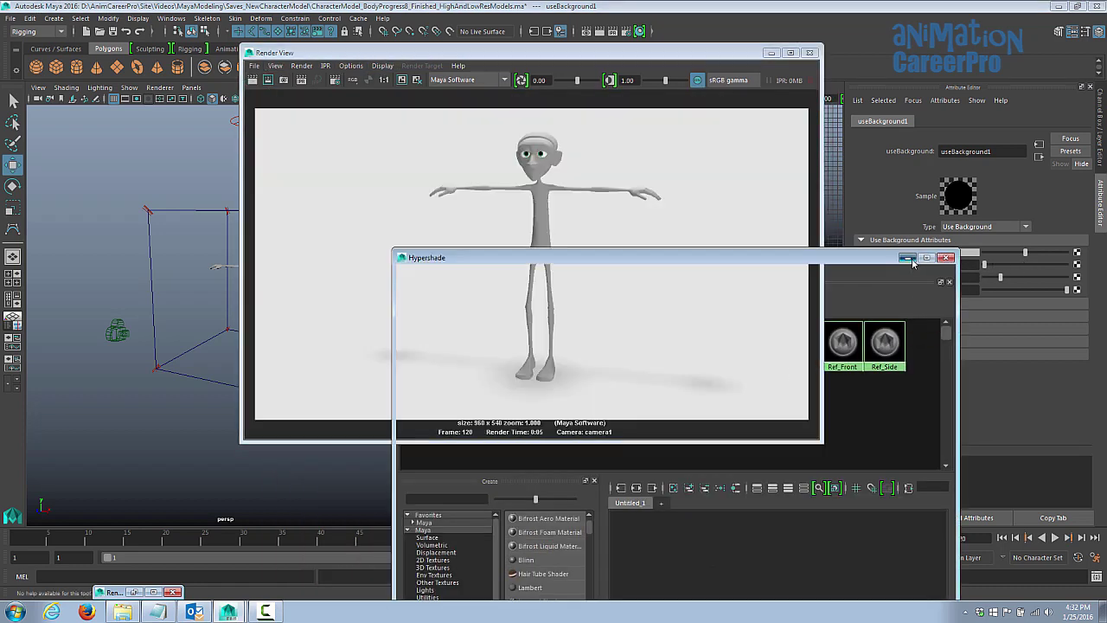
Mark a render region around the character's head and torso in the Render View.
middle_click_drag(129, 307, 41, 290, "alt")
left_click_drag(40, 289, 102, 301, "alt")
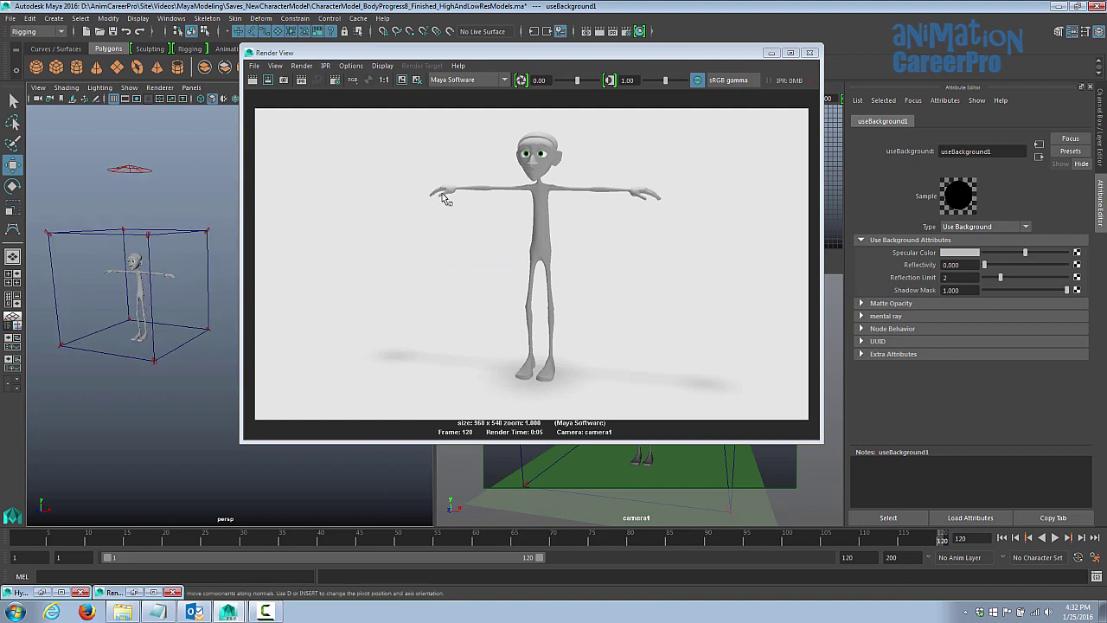
left_click_drag(498, 130, 609, 263)
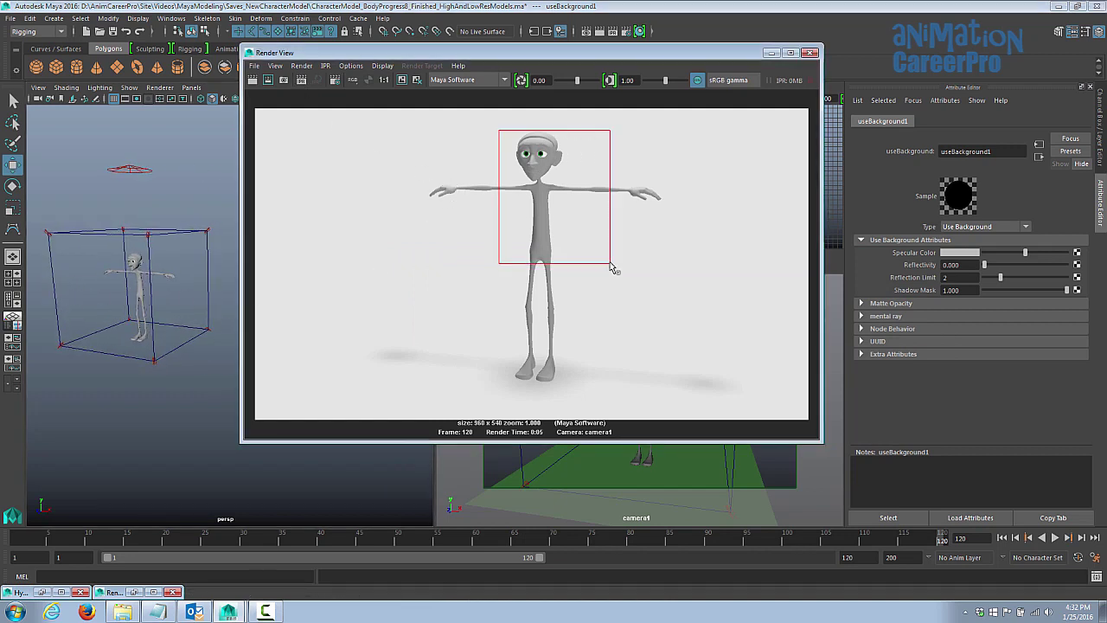
left_click_drag(215, 171, 372, 149, "alt")
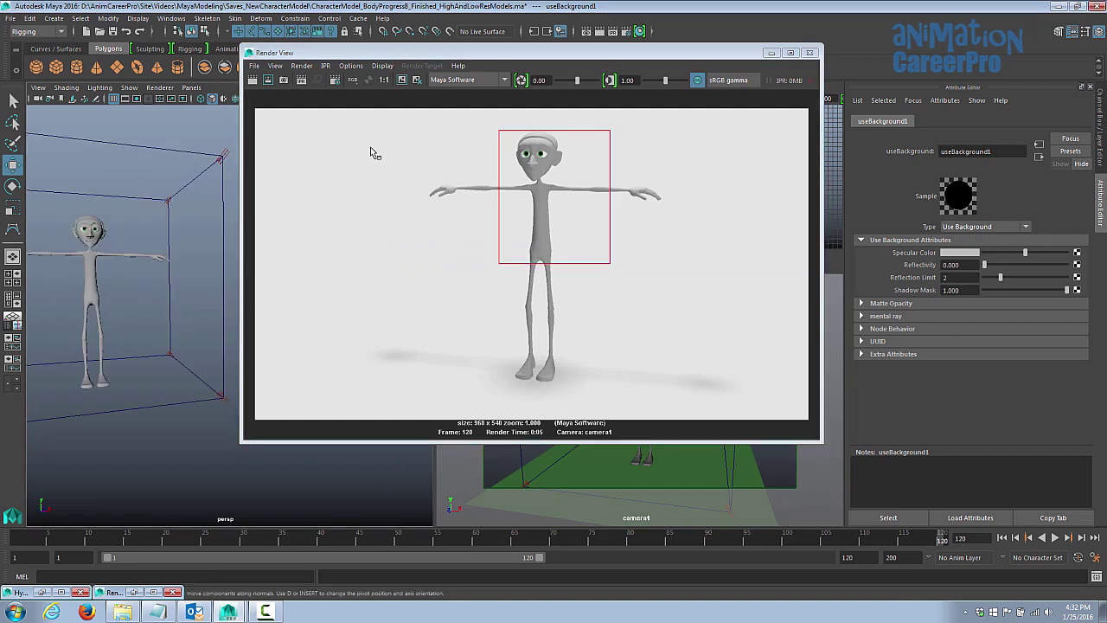
Set the Intensity of the directional light at the box rig's upper front corner to 0.8 and render the marked region.
left_click(222, 153)
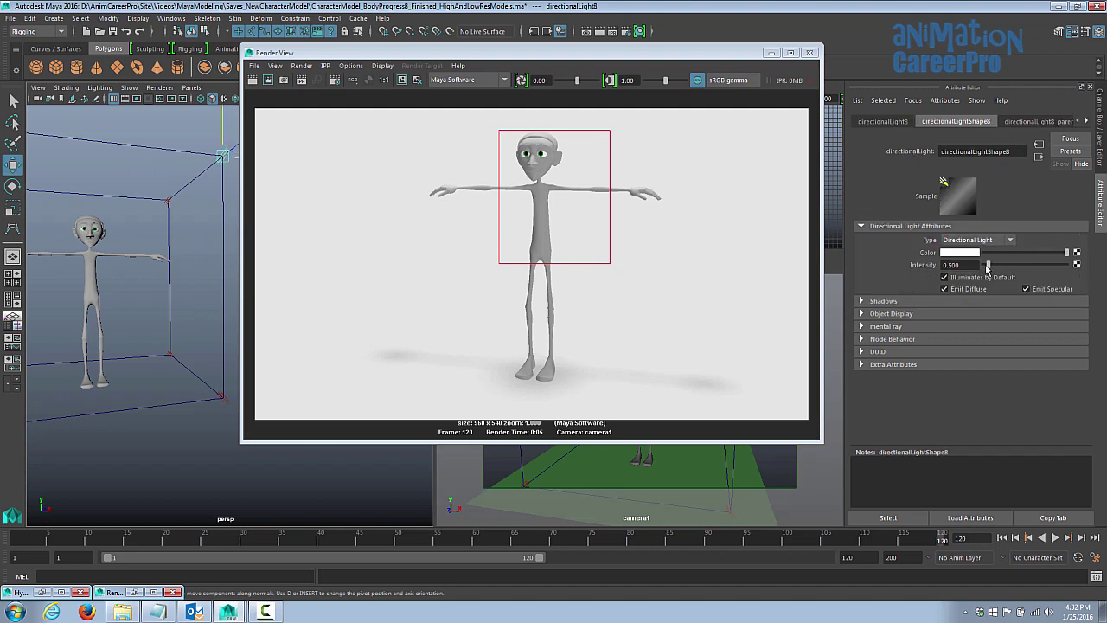
double_click(955, 265)
type("8")
key("Return")
left_click(270, 80)
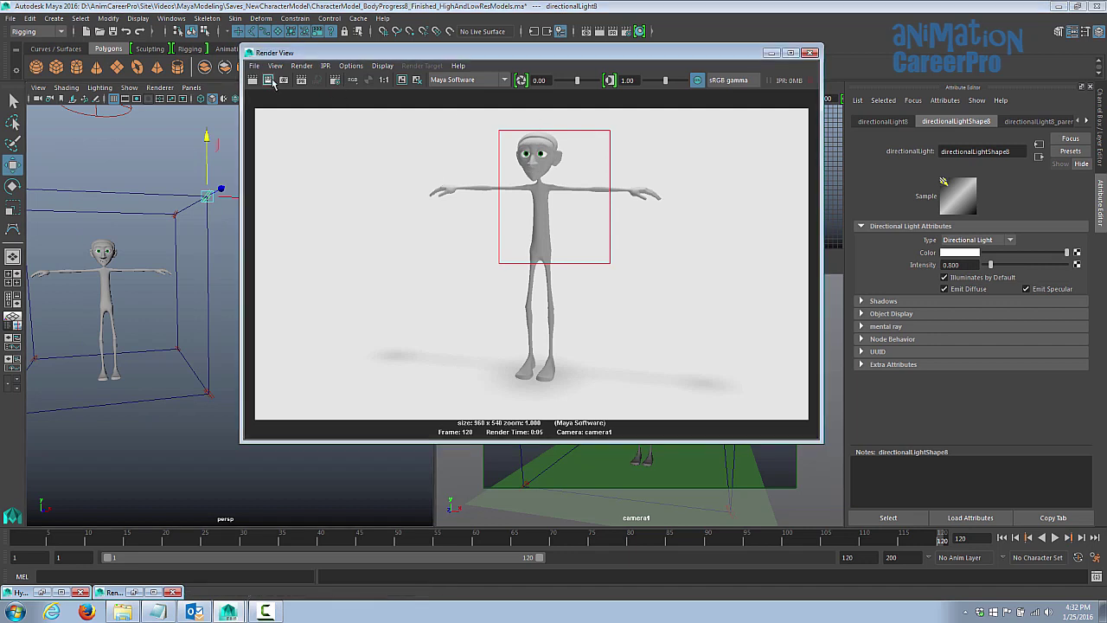
left_click(269, 80)
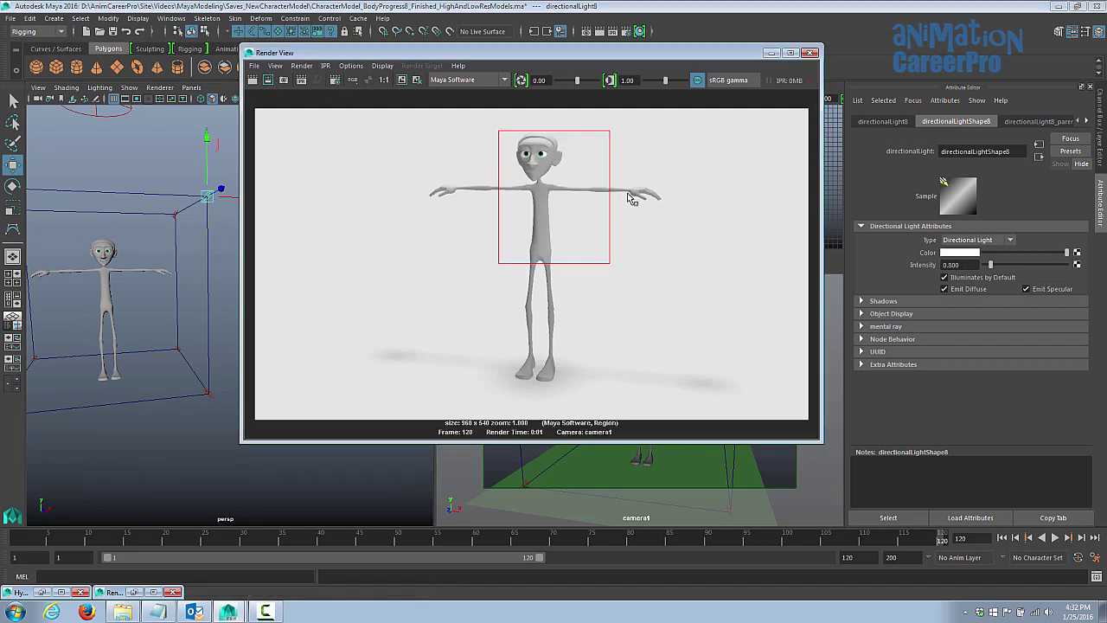
Raise directionalLight8's Intensity to 0.9 and re-render the marked region.
double_click(952, 265)
type(".9")
key("Return")
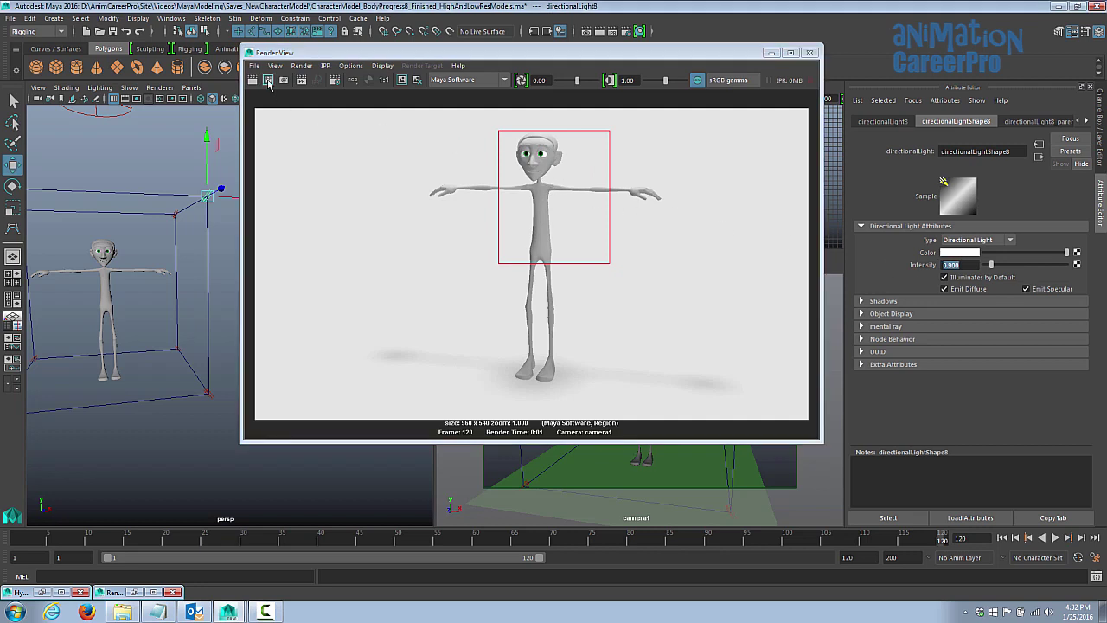
left_click(268, 81)
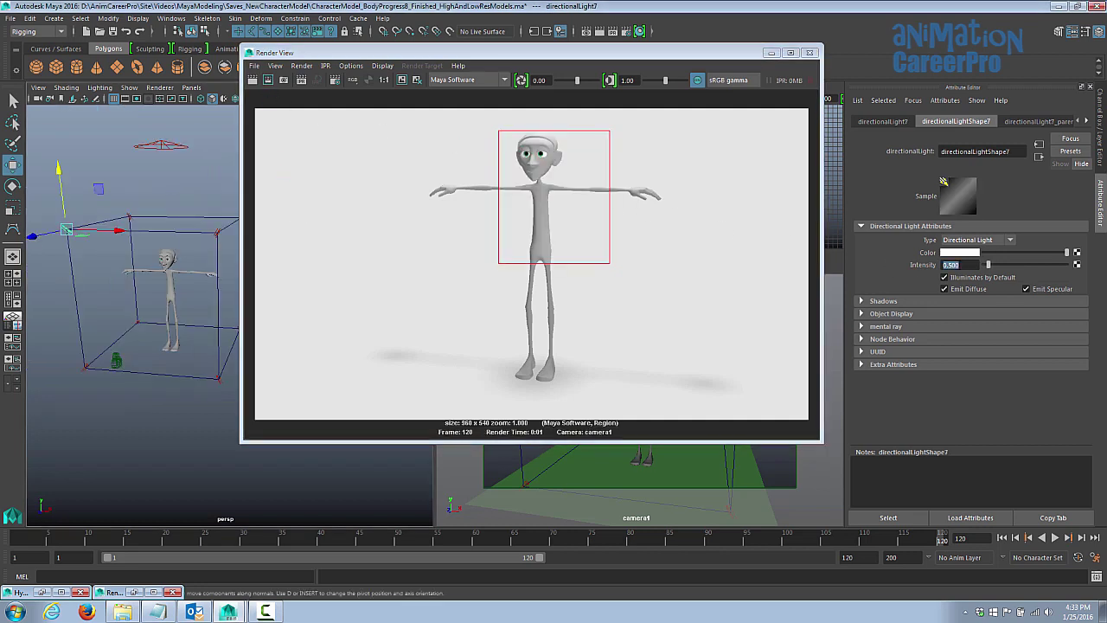
left_click(268, 80)
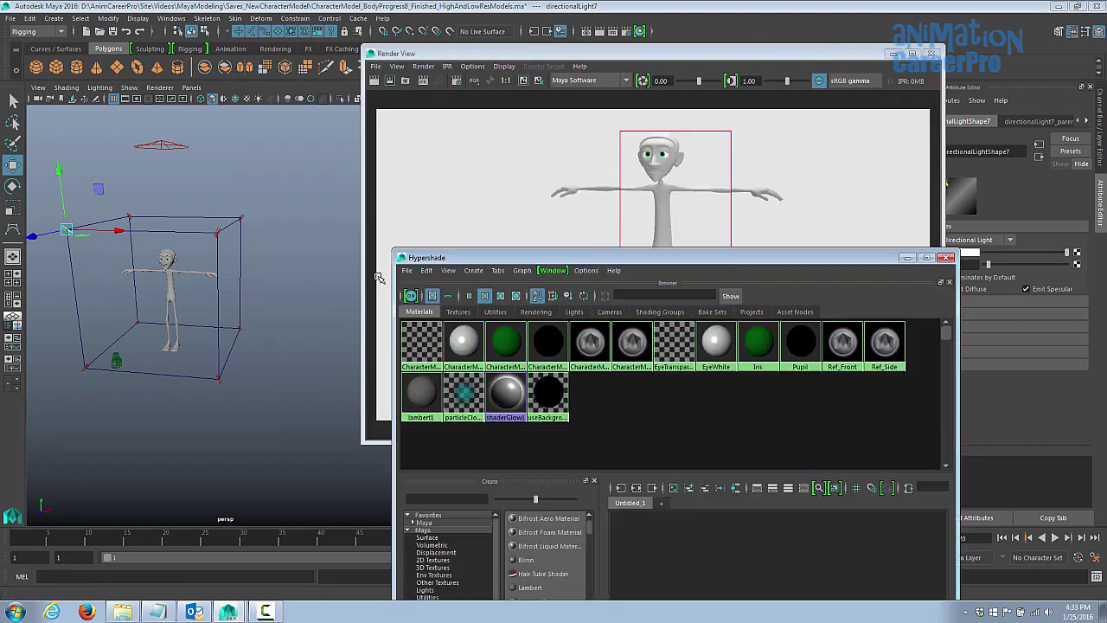
Create a Blinn material in the Hypershade and set its Color to a light tan, about H 26, S 0.47, V 0.66.
left_click_drag(713, 260, 322, 86)
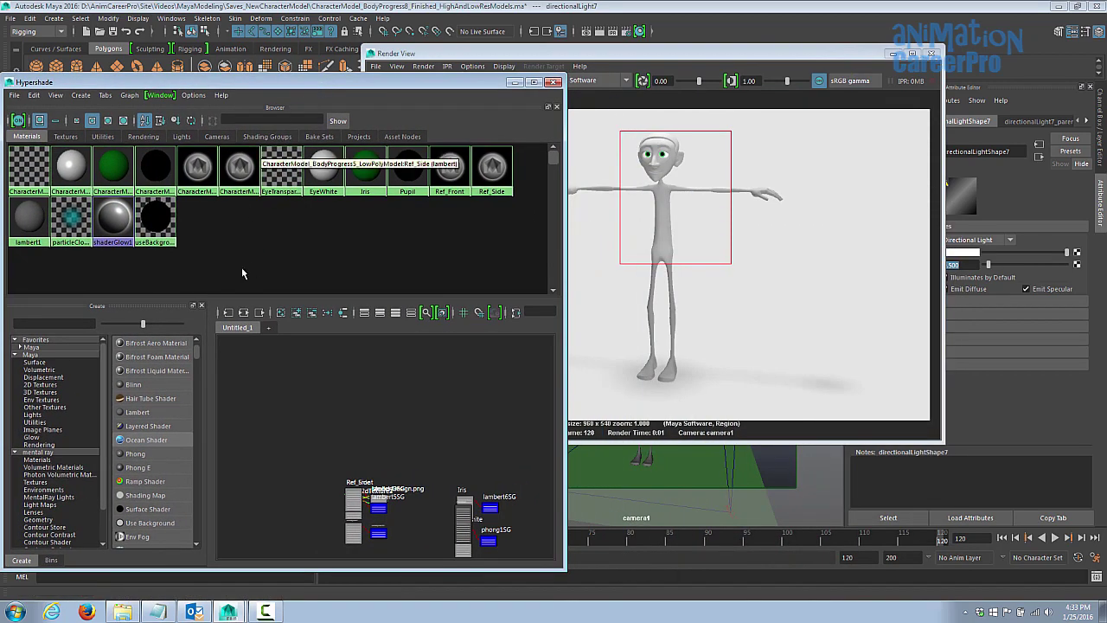
left_click(136, 383)
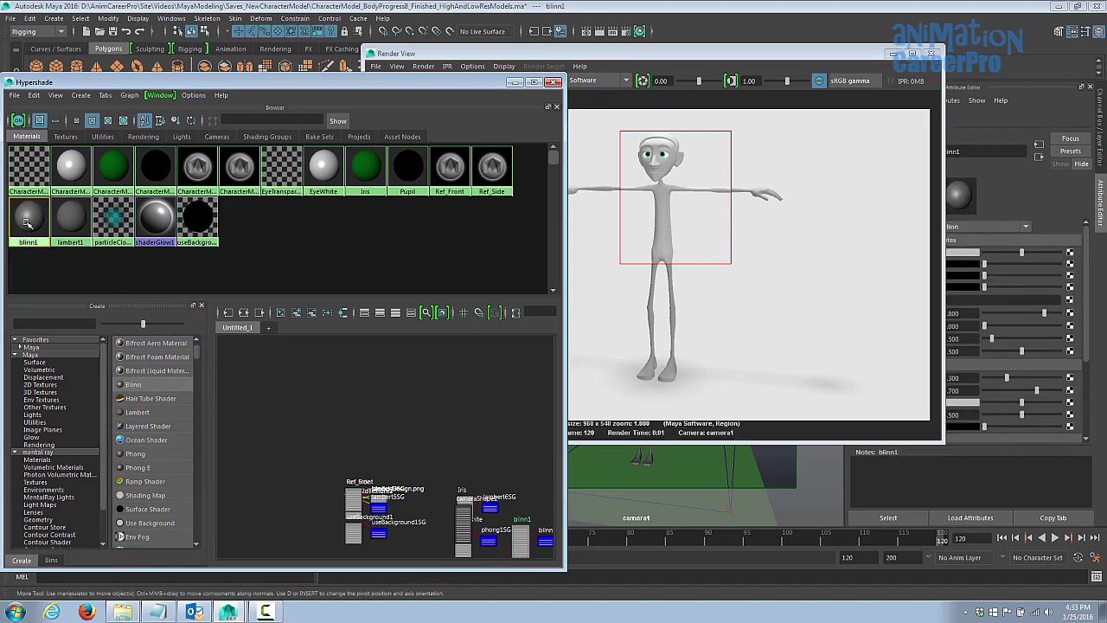
left_click(855, 53)
left_click_drag(854, 53, 695, 31)
left_click(955, 252)
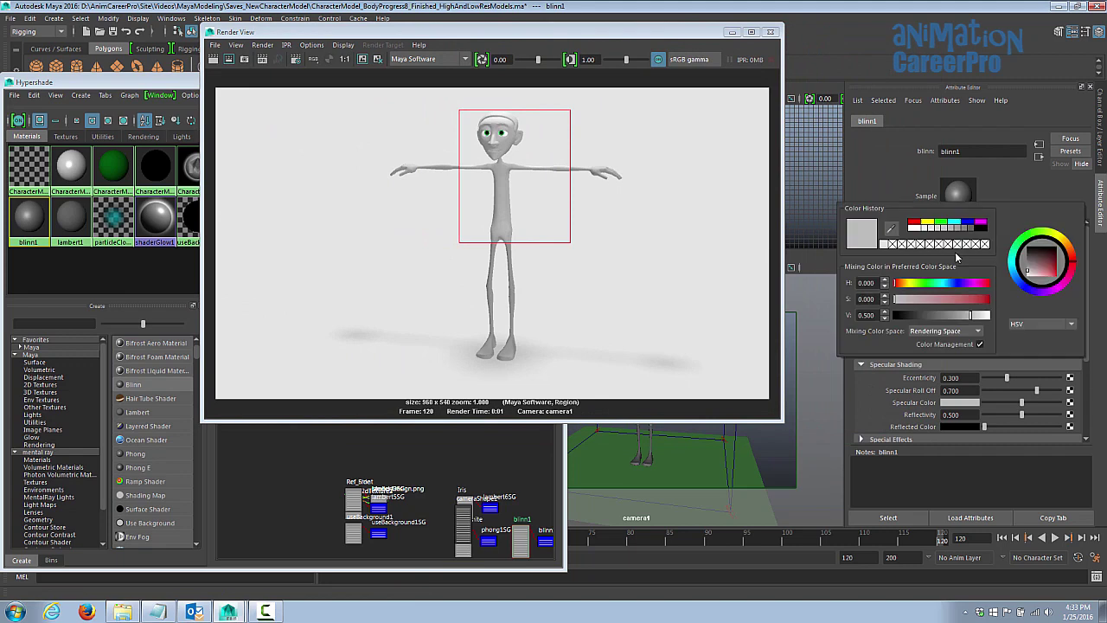
left_click_drag(955, 315, 977, 316)
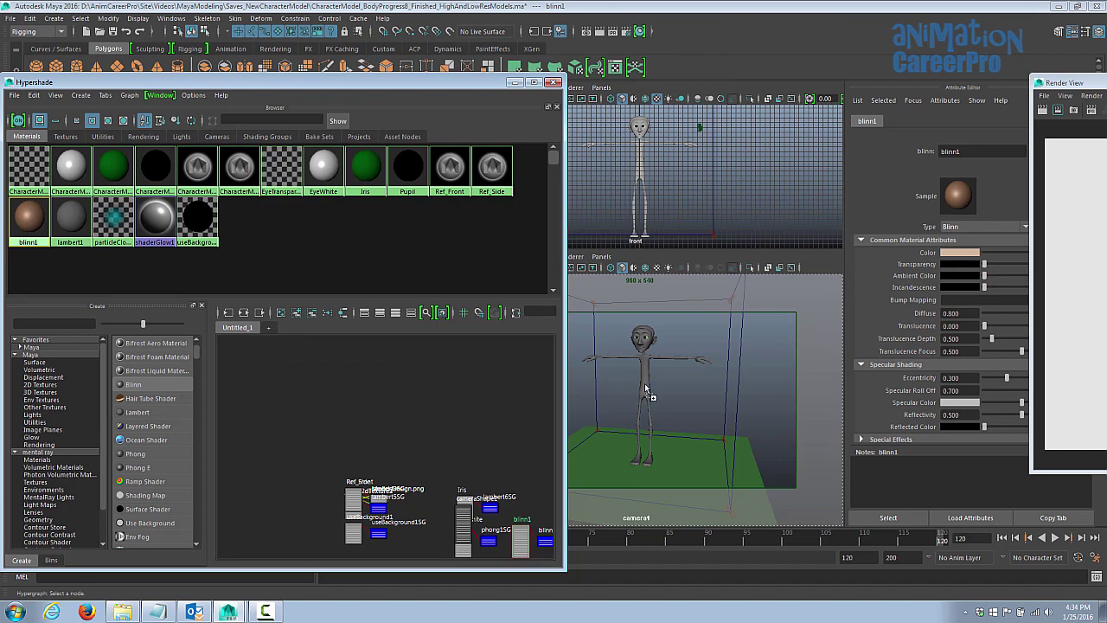
Assign blinn1 to the character's body geometry and render the full camera1 frame.
middle_click_drag(645, 385, 645, 384)
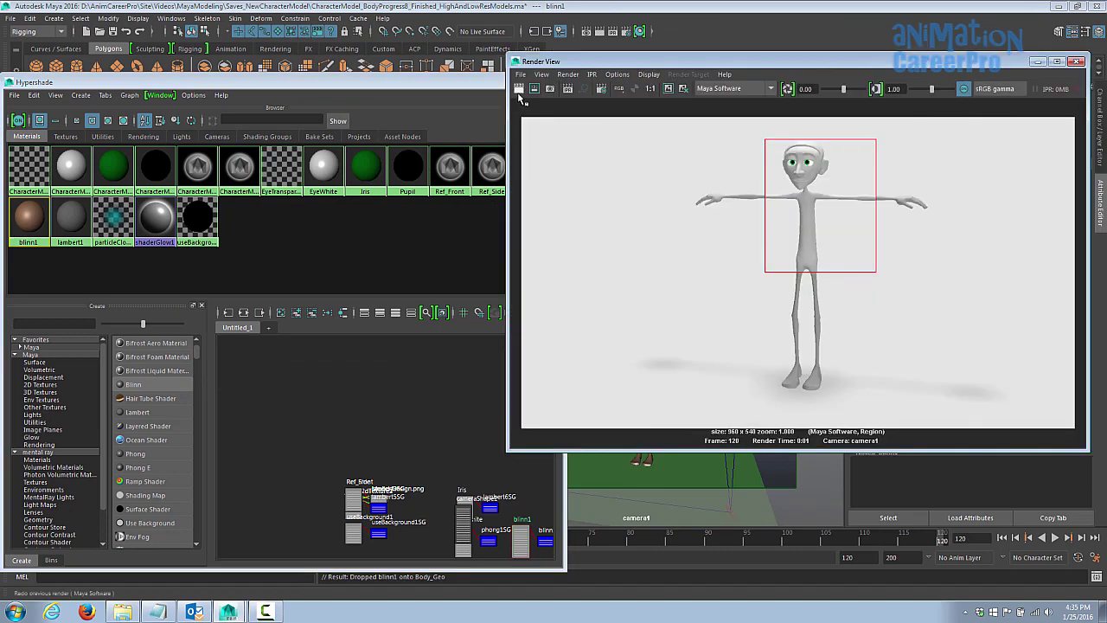
left_click(519, 90)
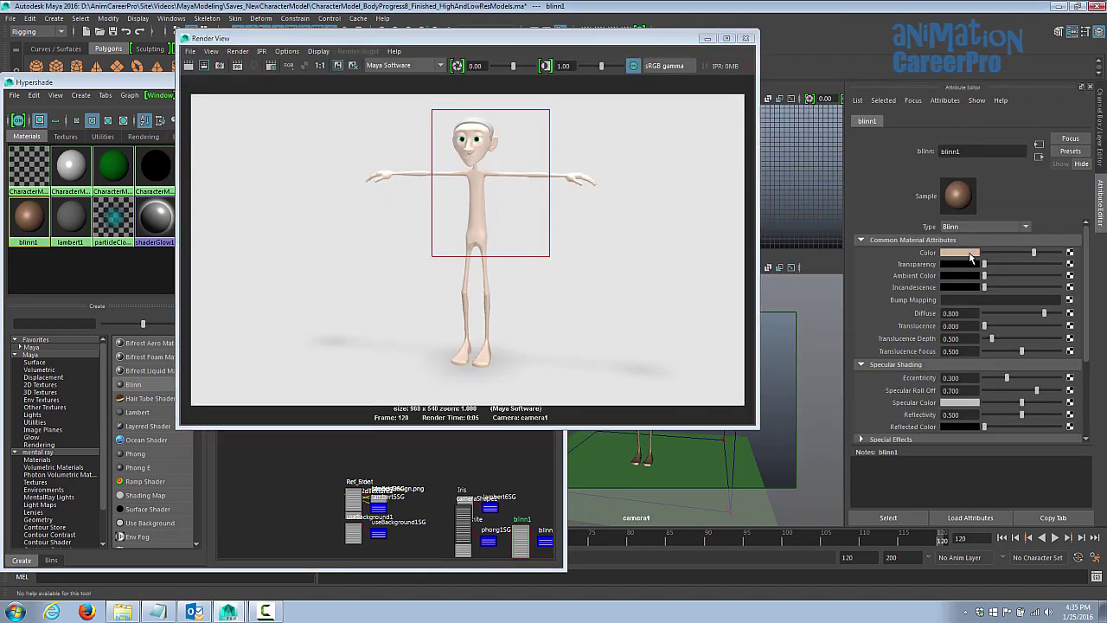
Darken blinn1's Color to brown, re-render the region around the head and torso, and increase the color's saturation.
left_click(960, 267)
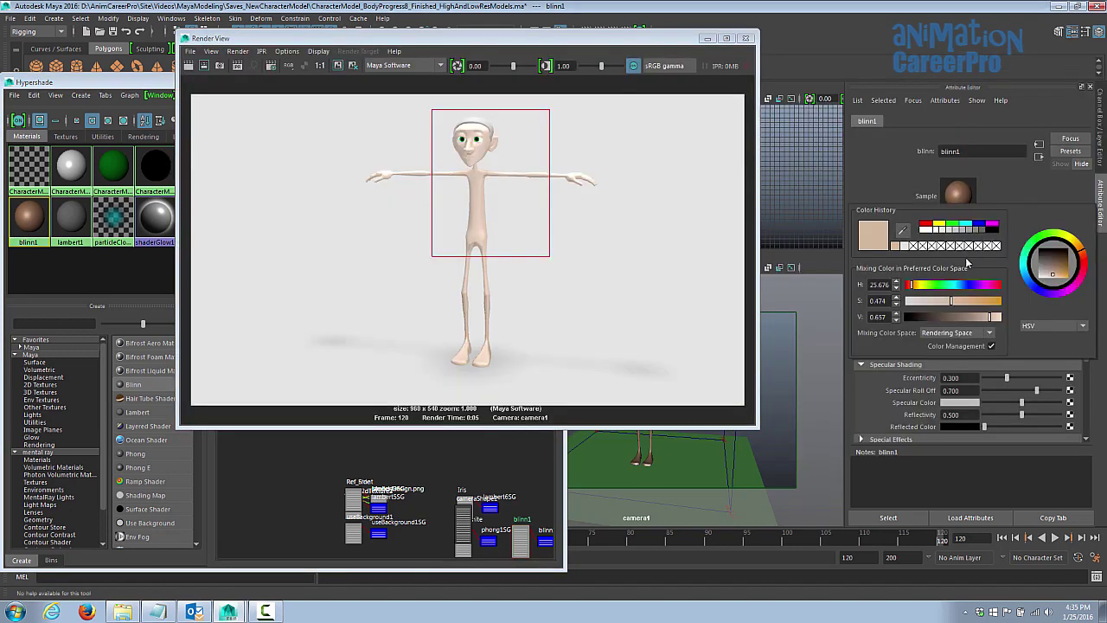
left_click_drag(977, 318, 962, 324)
left_click(205, 68)
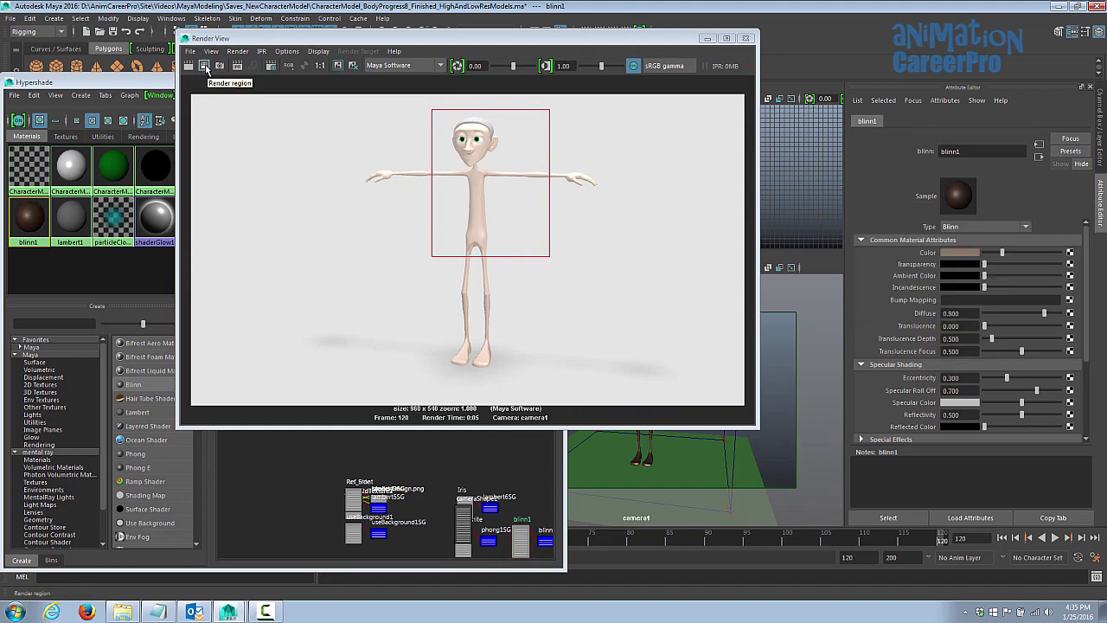
left_click(961, 253)
left_click_drag(928, 301, 950, 301)
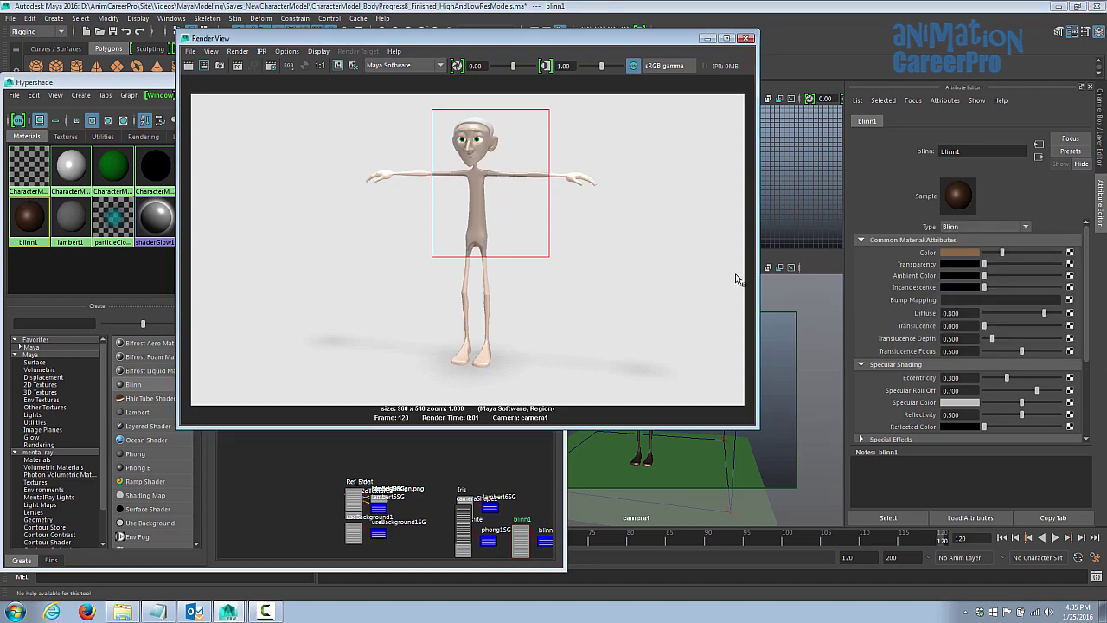
Set blinn1's Eccentricity to 0.519 and Specular Roll Off to 0.070, and re-render the marked region.
scroll(1038, 361, "down", 2)
left_click_drag(1038, 359, 1010, 360)
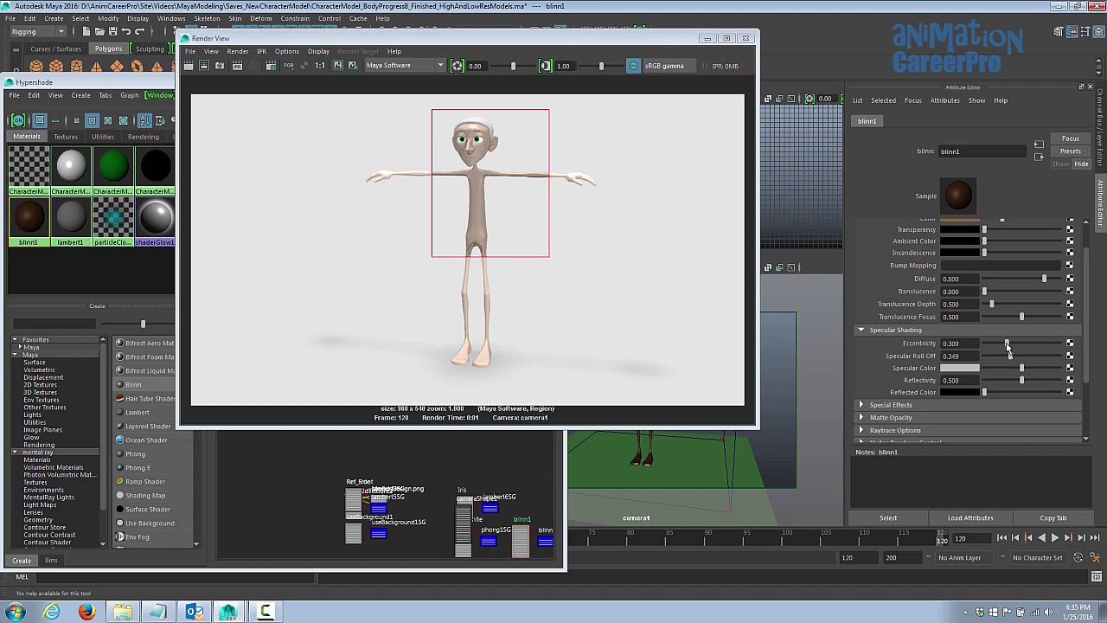
left_click_drag(1008, 345, 1024, 343)
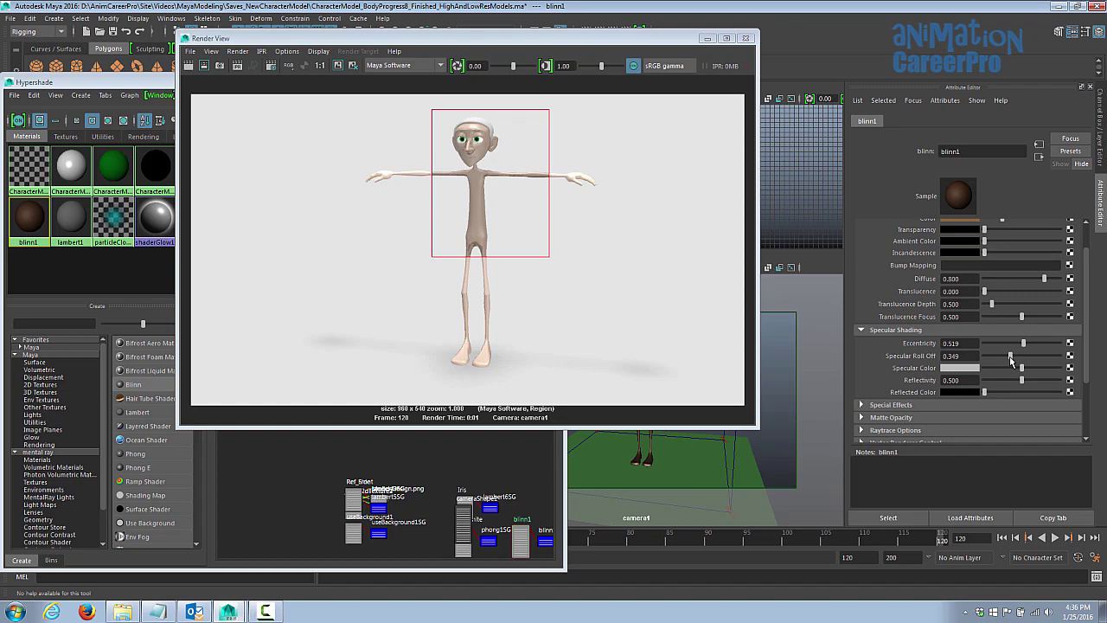
left_click_drag(1004, 359, 990, 367)
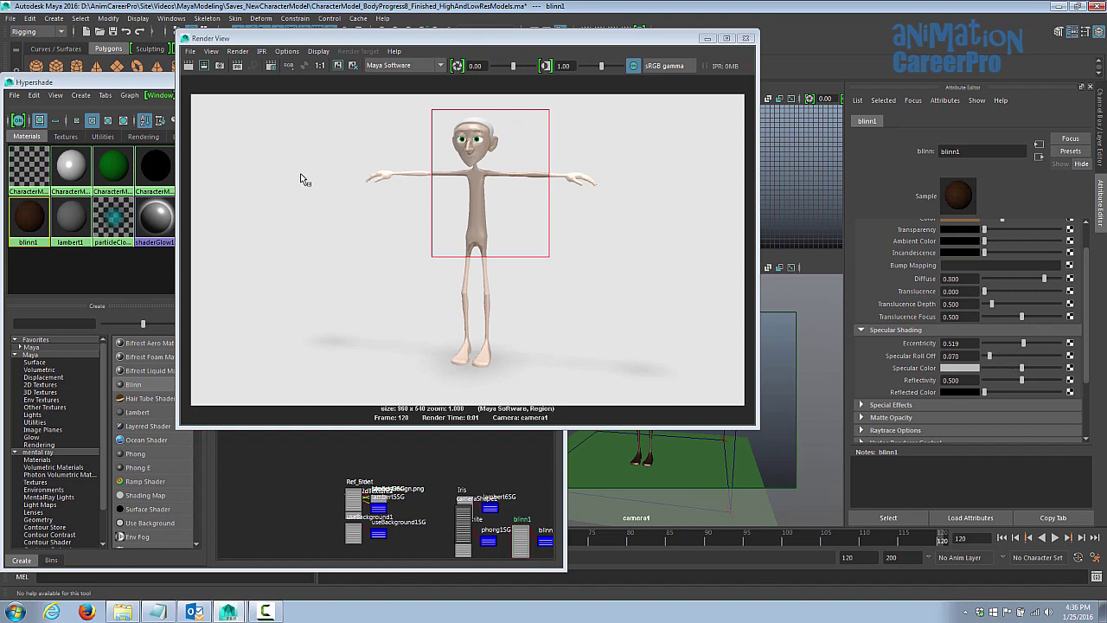
left_click(204, 65)
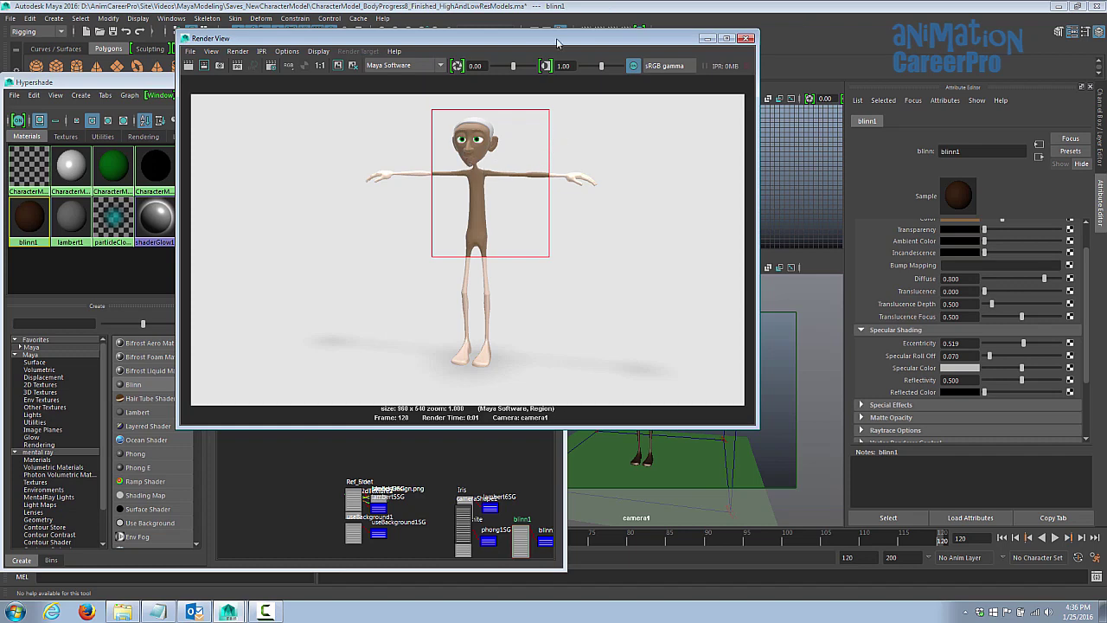
Frame camera1 closer on the character's head and outstretched arms and render the full frame.
left_click_drag(557, 43, 329, 77)
scroll(760, 424, "up", 5)
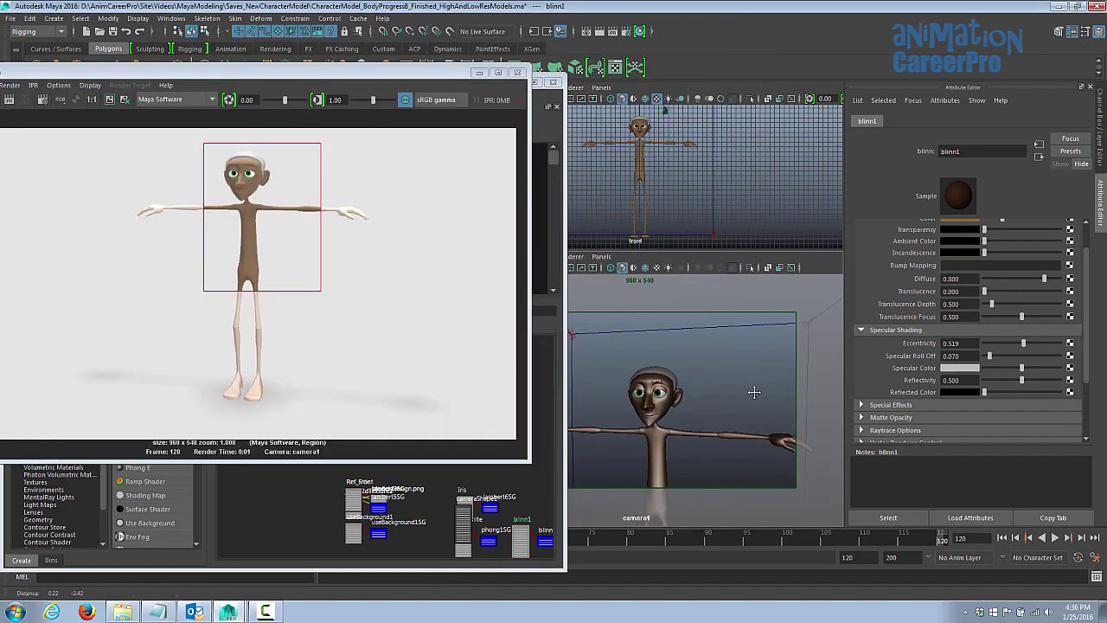
right_click_drag(762, 371, 786, 378, "alt")
middle_click_drag(786, 378, 781, 390, "alt")
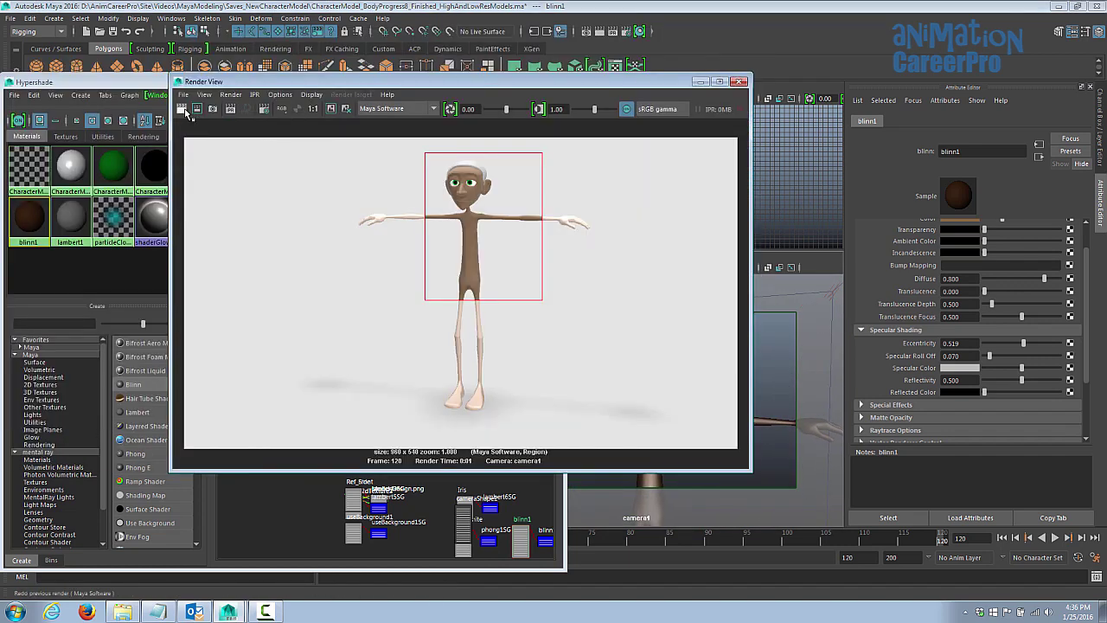
left_click(184, 110)
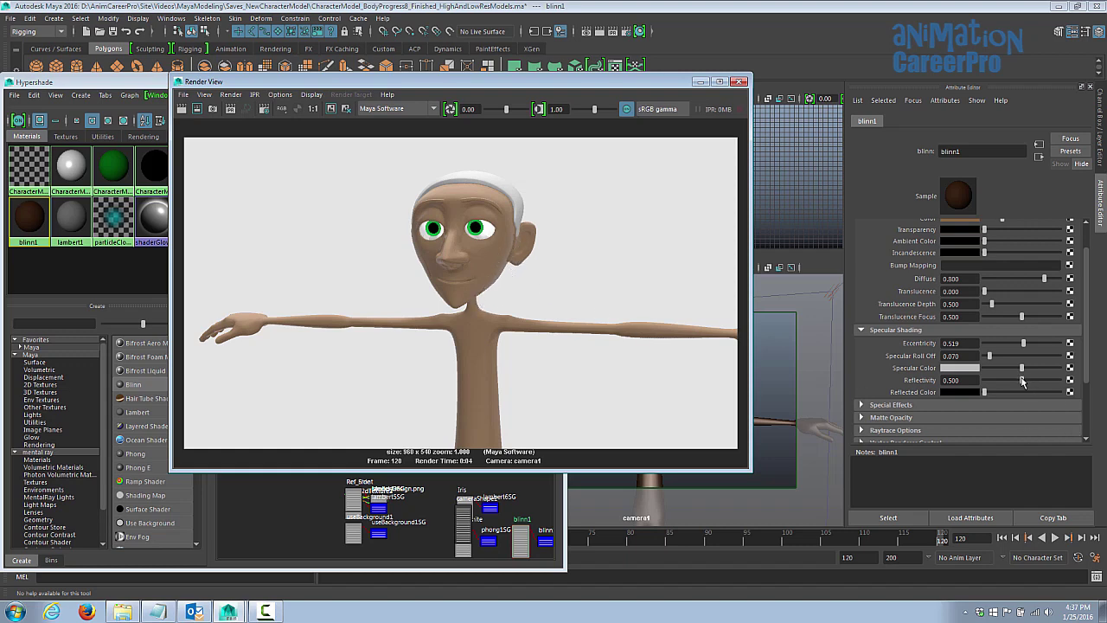
Set Reflectivity to 0 on both the blinn1 and EyeWhite materials and put the Hypershade away.
left_click_drag(1022, 381, 962, 387)
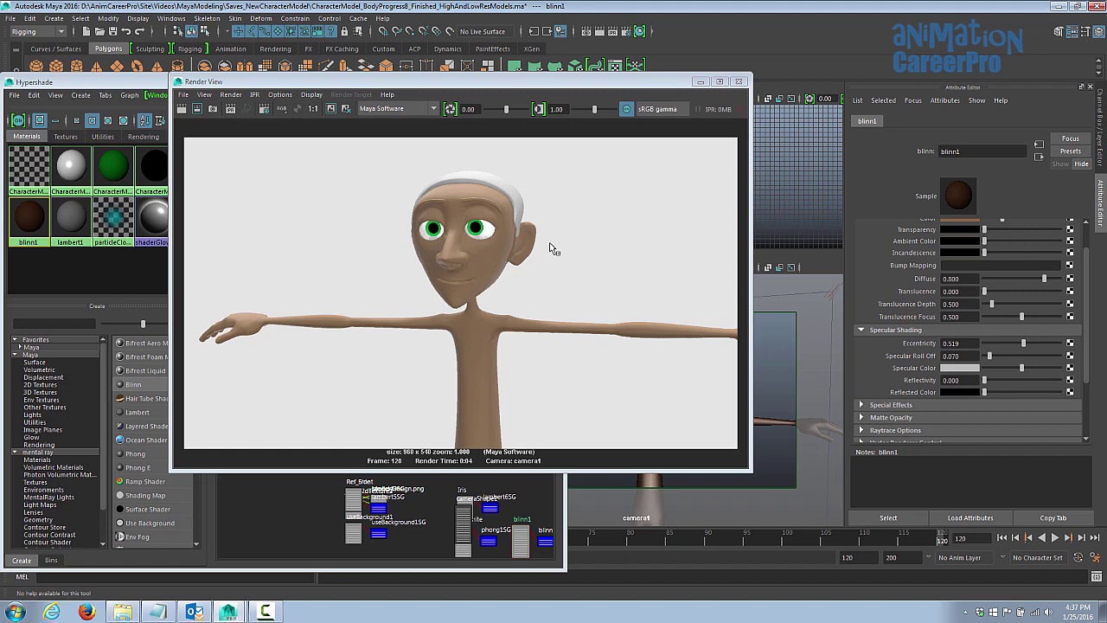
left_click_drag(670, 84, 504, 86)
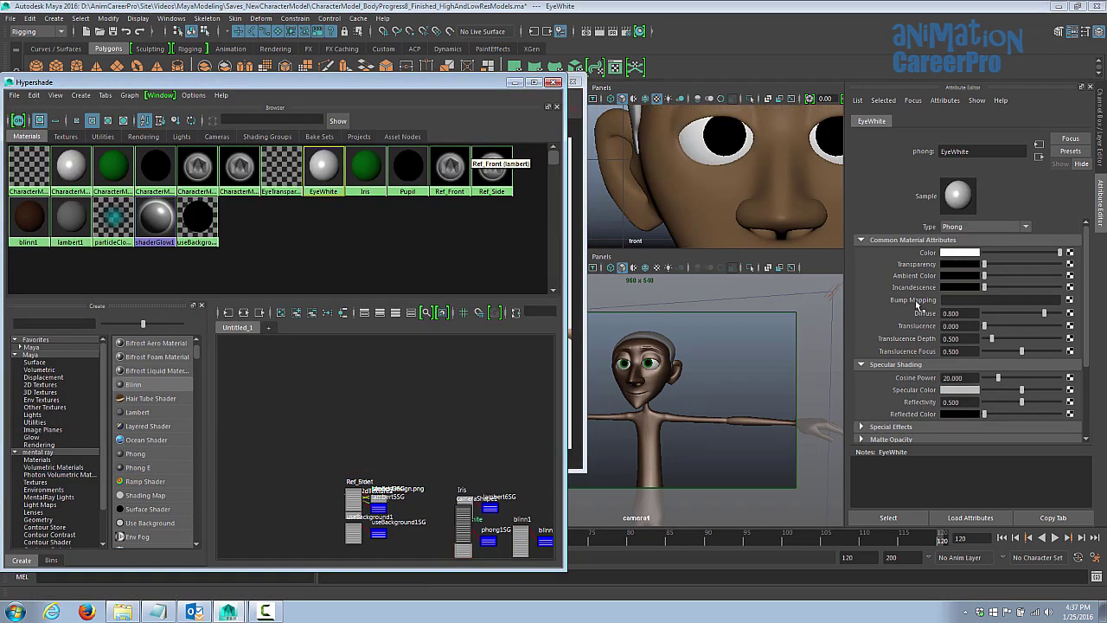
scroll(1017, 406, "down", 2)
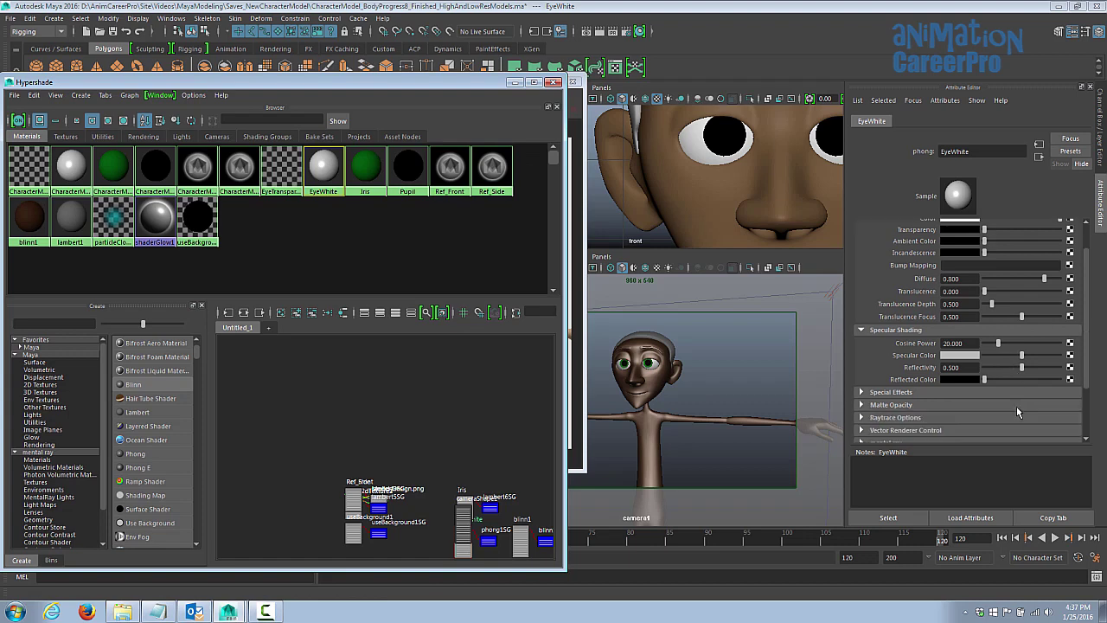
left_click_drag(1021, 367, 946, 377)
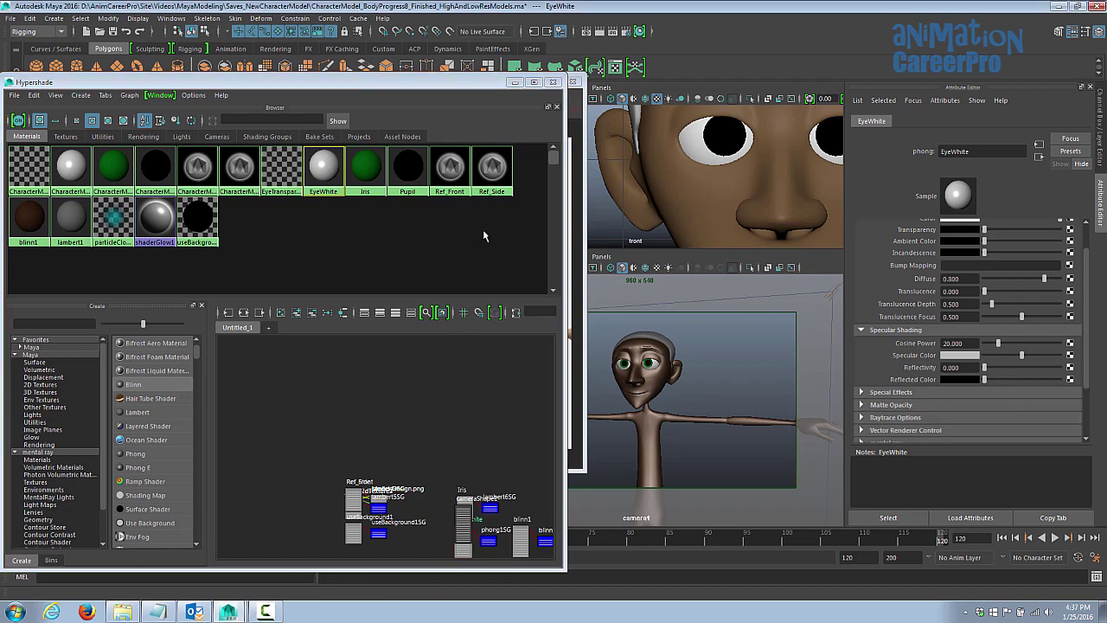
left_click(514, 82)
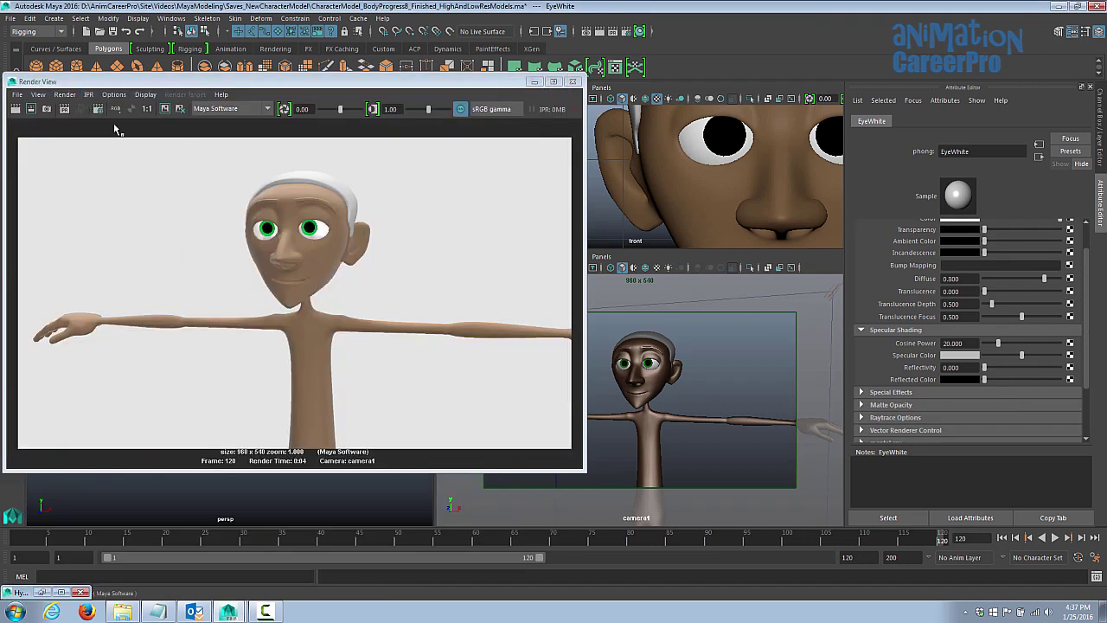
Frame camera1 tightly on the character's face and render the full frame.
right_click_drag(645, 379, 795, 380, "alt")
middle_click_drag(796, 380, 821, 450, "alt")
left_click(15, 109)
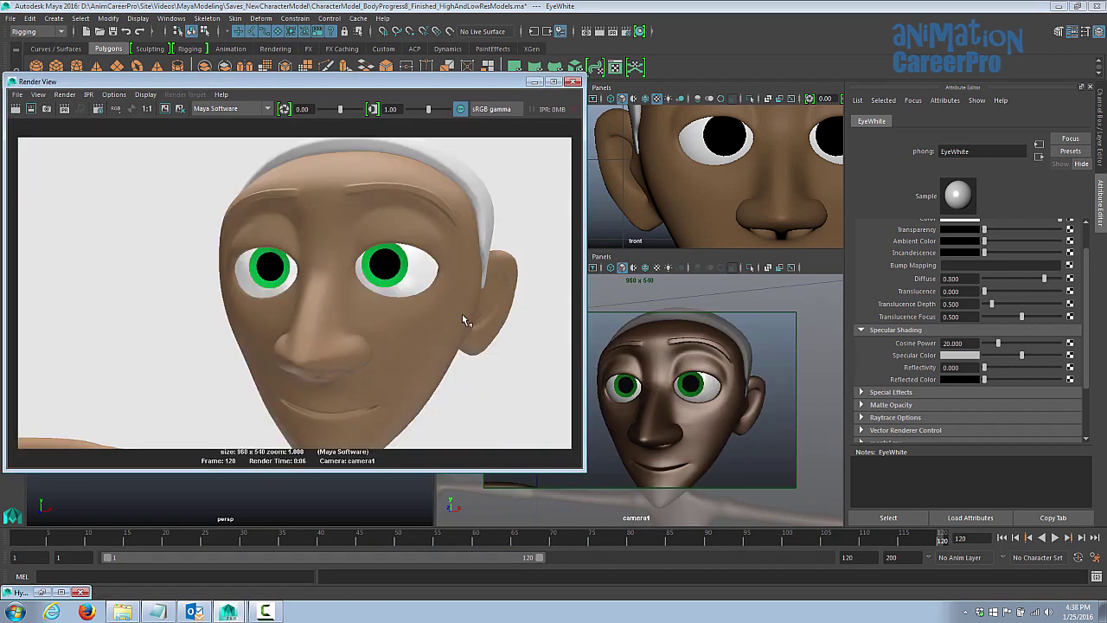